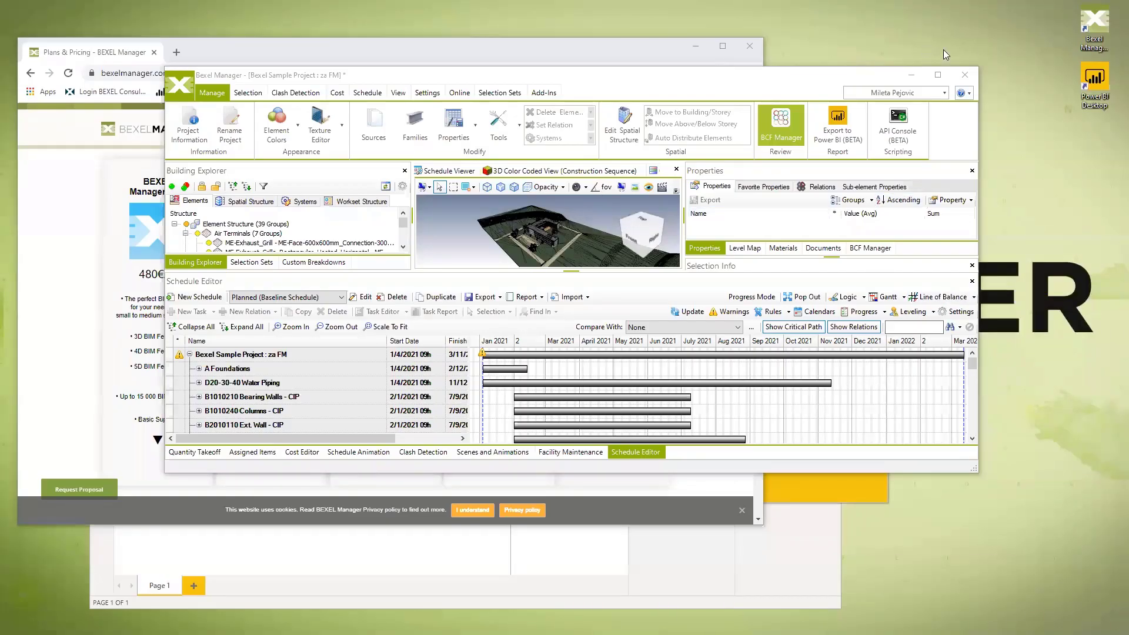
Maximize the project window and examine the office building model and its surroundings from several angles in the 3D view.
{"action": "left_click", "coordinate": [938, 75]}
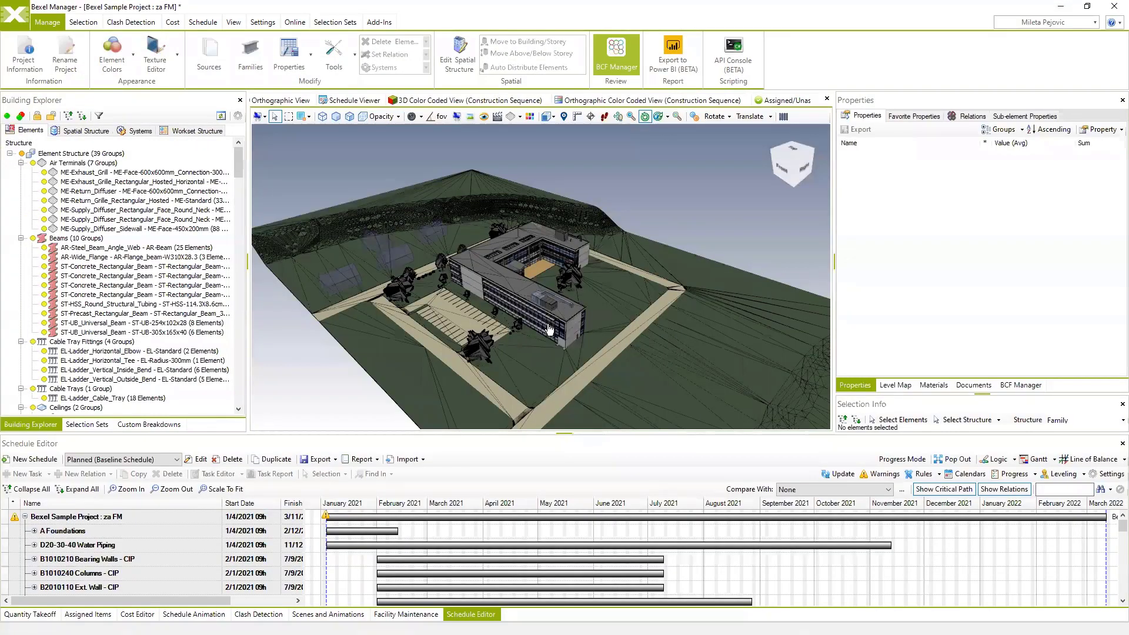
{"action": "left_click_drag", "start_coordinate": [646, 294], "coordinate": [558, 272]}
{"action": "scroll", "coordinate": [557, 272], "scroll_direction": "up", "scroll_amount": 3}
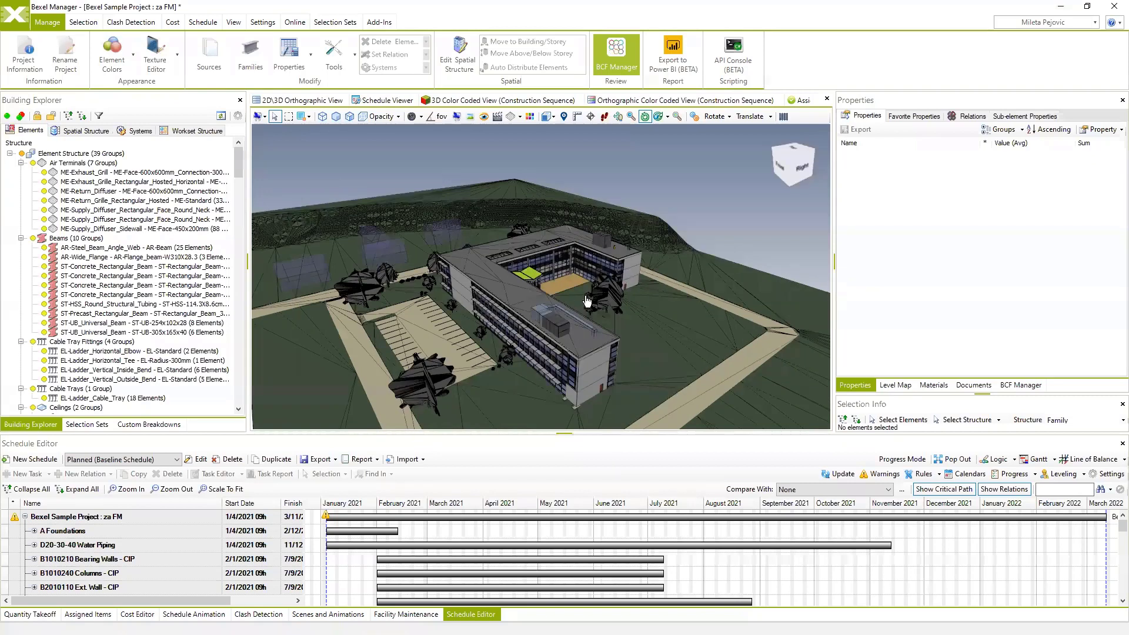
{"action": "scroll", "coordinate": [579, 270], "scroll_direction": "up", "scroll_amount": 2}
{"action": "left_click_drag", "start_coordinate": [539, 224], "coordinate": [716, 289]}
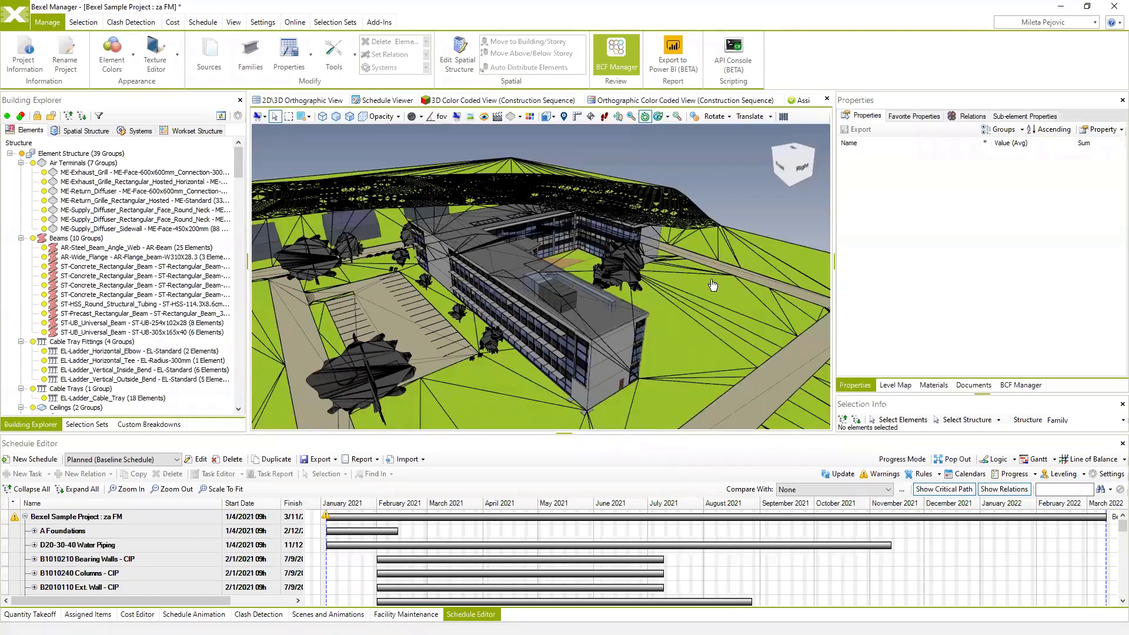
{"action": "left_click_drag", "start_coordinate": [689, 275], "coordinate": [676, 303]}
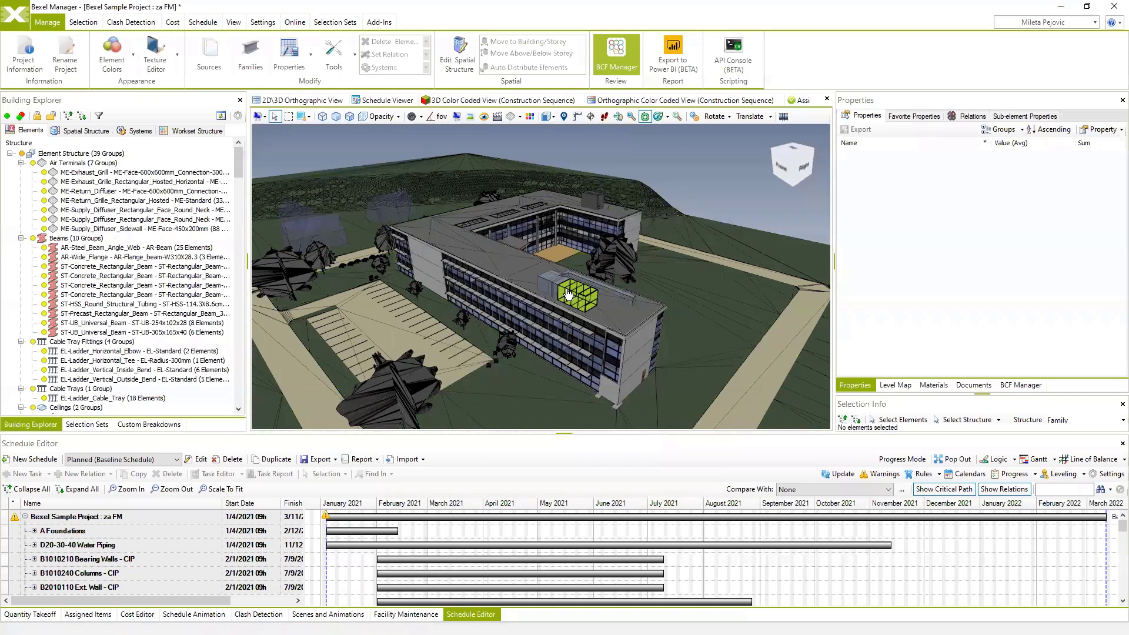
{"action": "left_click_drag", "start_coordinate": [608, 313], "coordinate": [559, 340]}
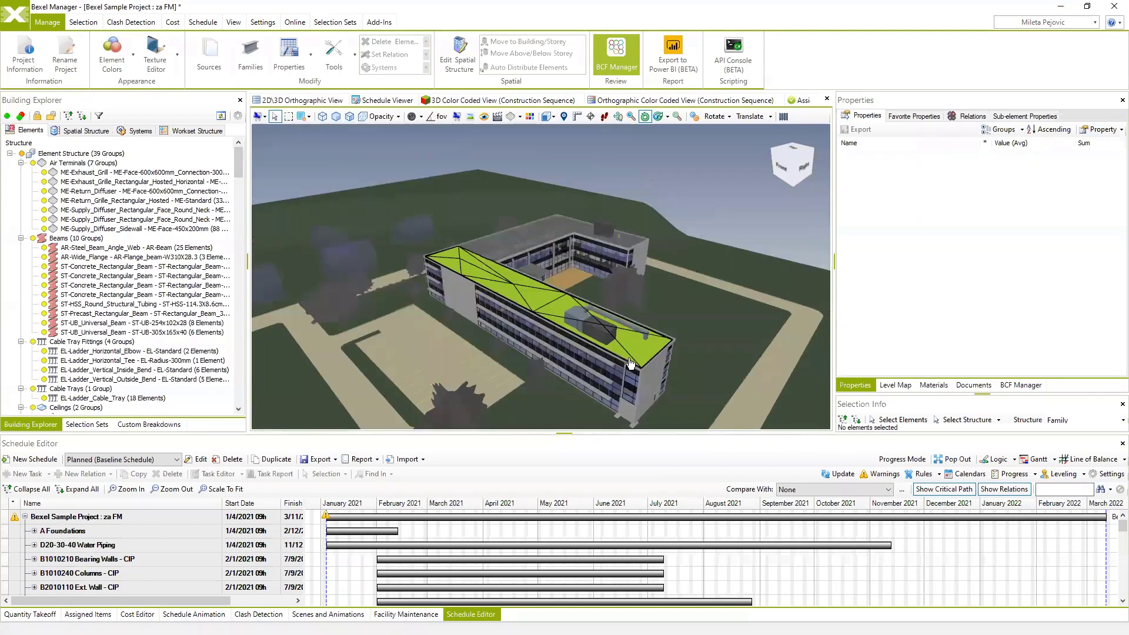
{"action": "left_click_drag", "start_coordinate": [627, 369], "coordinate": [599, 327]}
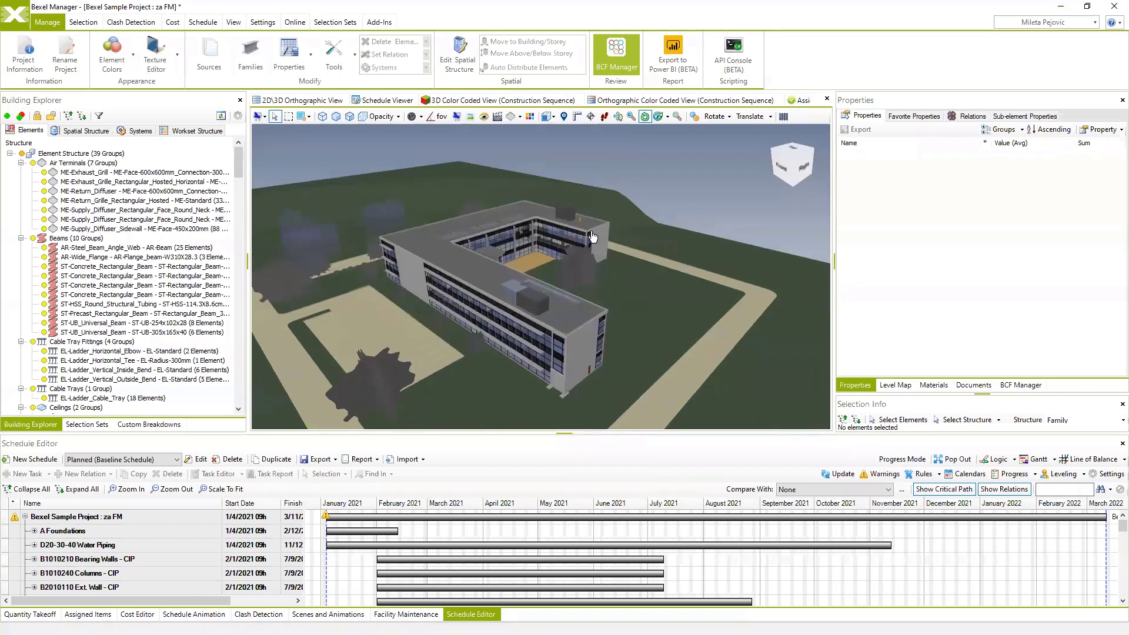
{"action": "scroll", "coordinate": [535, 294], "scroll_direction": "up", "scroll_amount": 1}
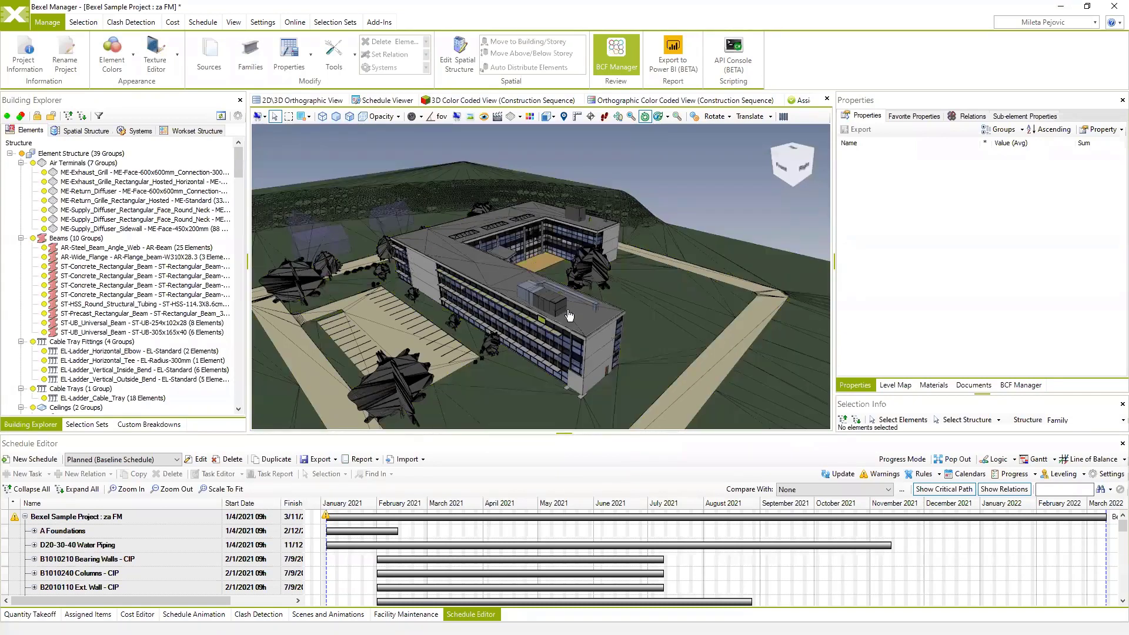
{"action": "left_click_drag", "start_coordinate": [580, 309], "coordinate": [756, 164]}
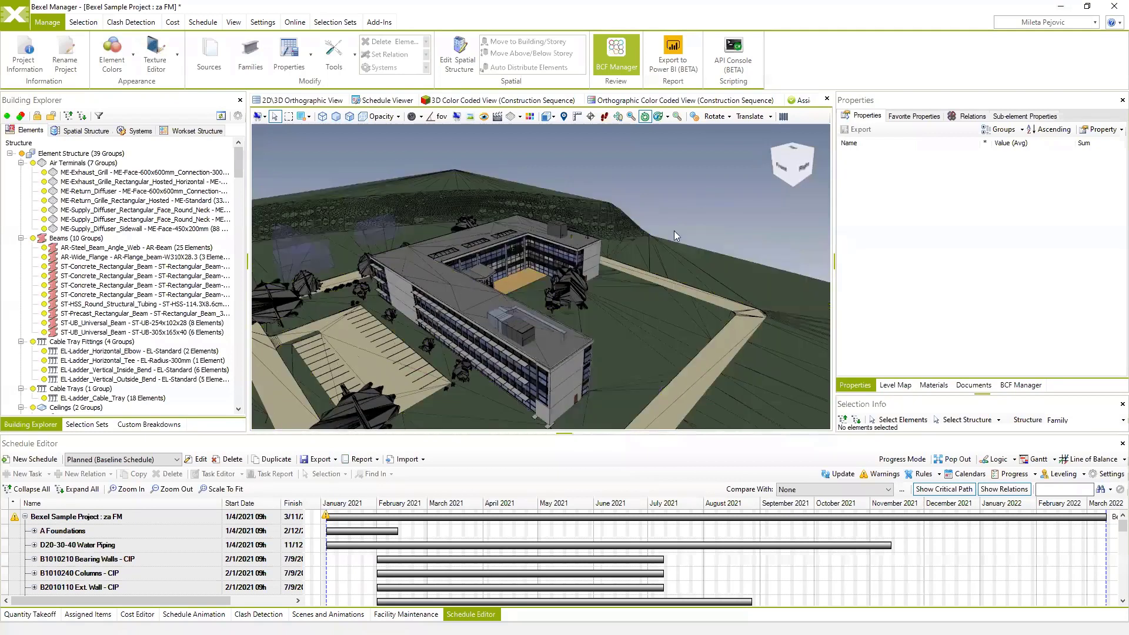
{"action": "mouse_move", "coordinate": [674, 235]}
{"action": "left_mouse_down"}
{"action": "mouse_move", "coordinate": [654, 303]}
{"action": "mouse_move", "coordinate": [459, 274]}
{"action": "mouse_move", "coordinate": [488, 298]}
{"action": "mouse_move", "coordinate": [580, 270]}
{"action": "mouse_move", "coordinate": [706, 263]}
{"action": "left_mouse_up"}
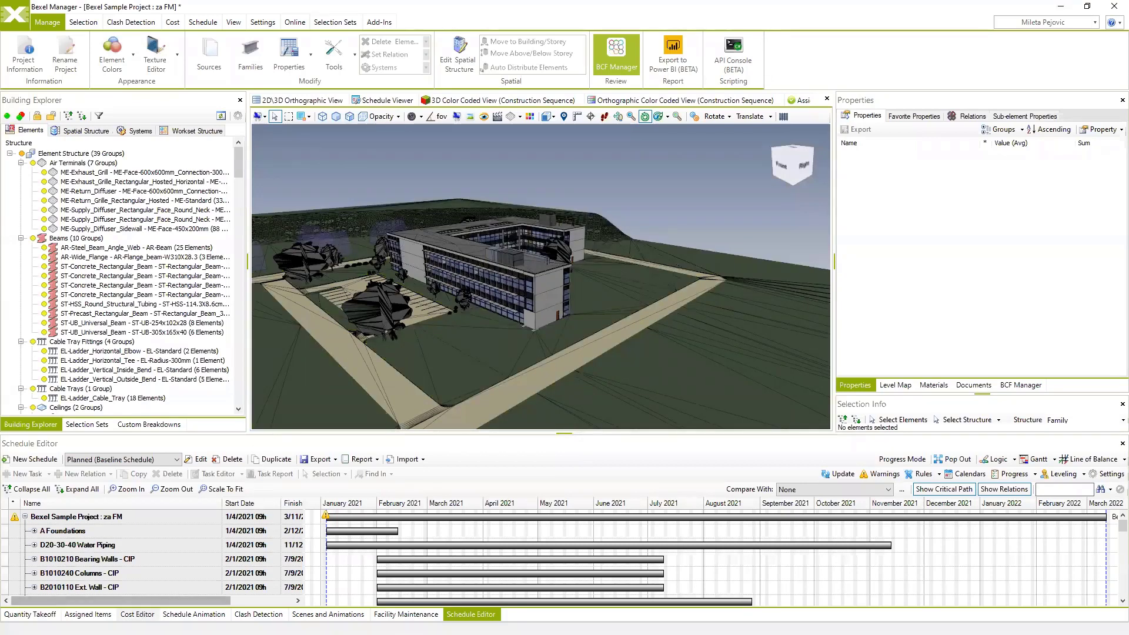
Review the Uniformat cost classification, the assigned cost items and the Planned (Baseline Schedule) of the sample project.
{"action": "left_click", "coordinate": [137, 614]}
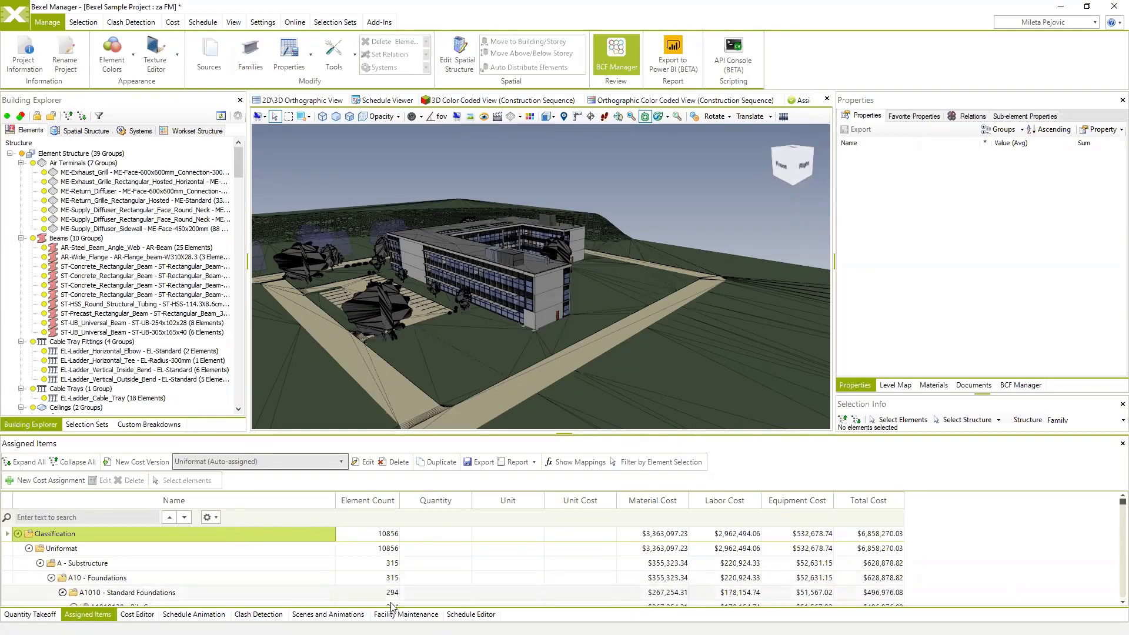
{"action": "left_click", "coordinate": [470, 613]}
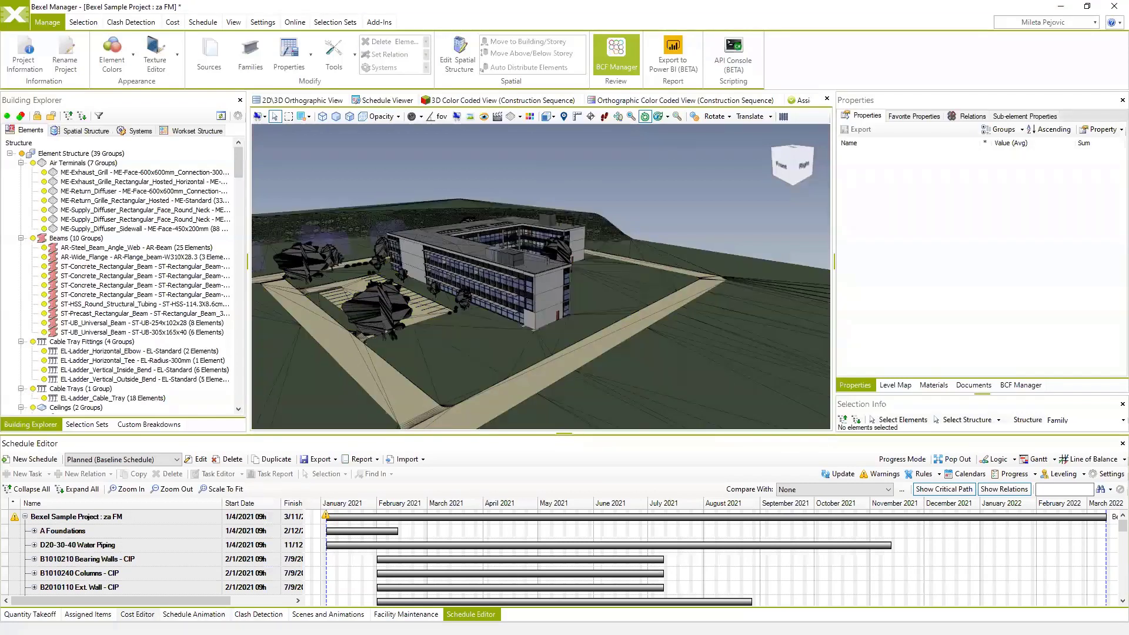
{"action": "left_click", "coordinate": [137, 614]}
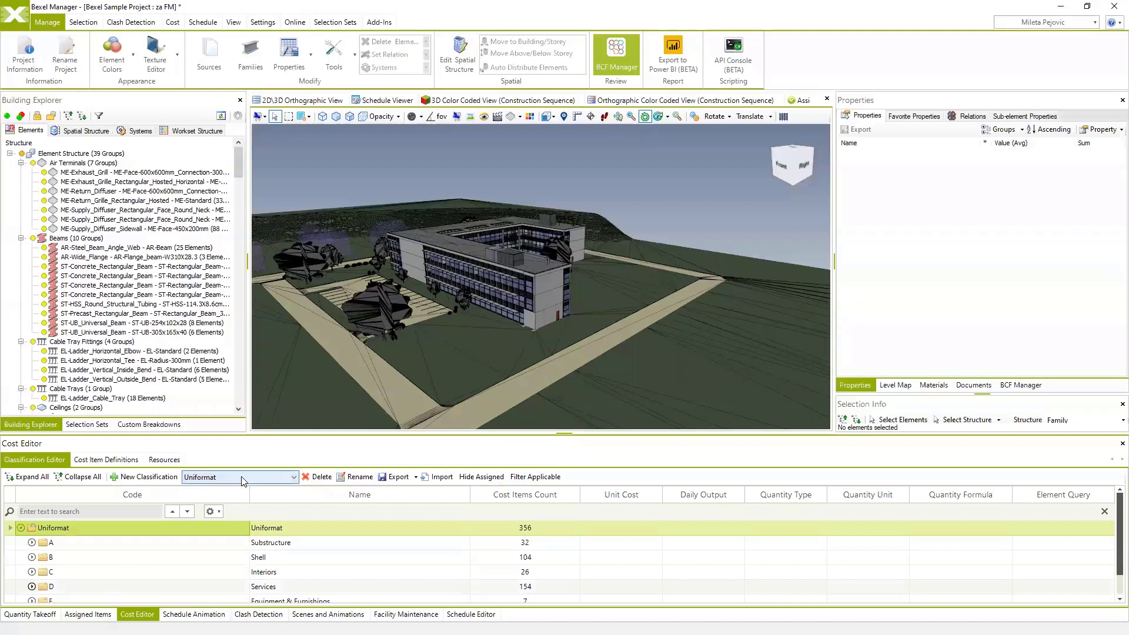
{"action": "left_click", "coordinate": [88, 614]}
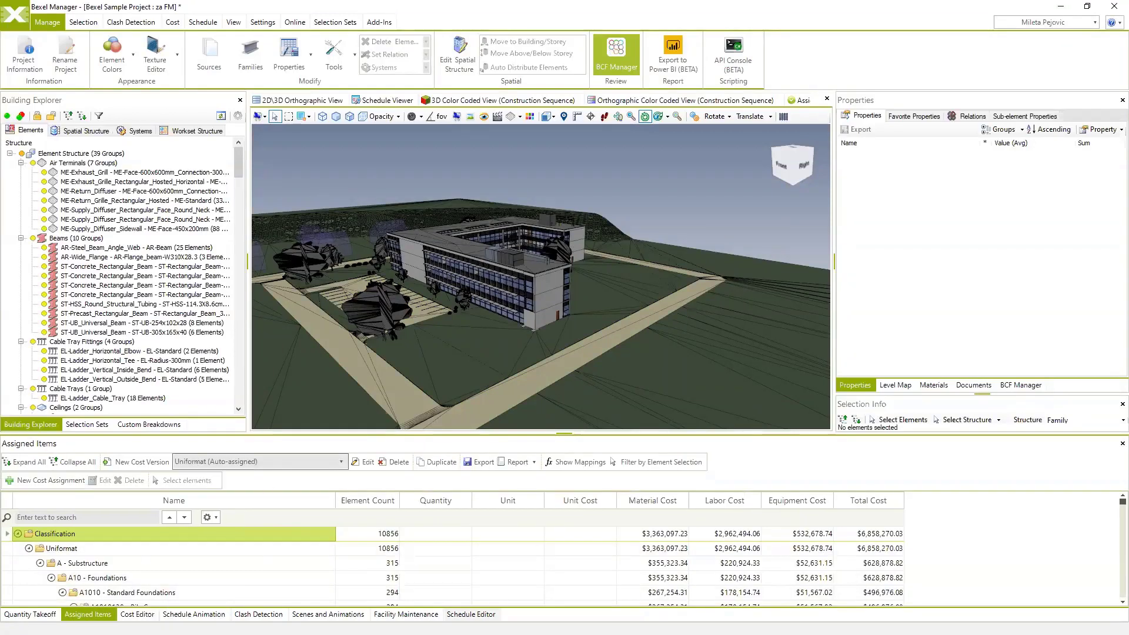
{"action": "left_click", "coordinate": [471, 614]}
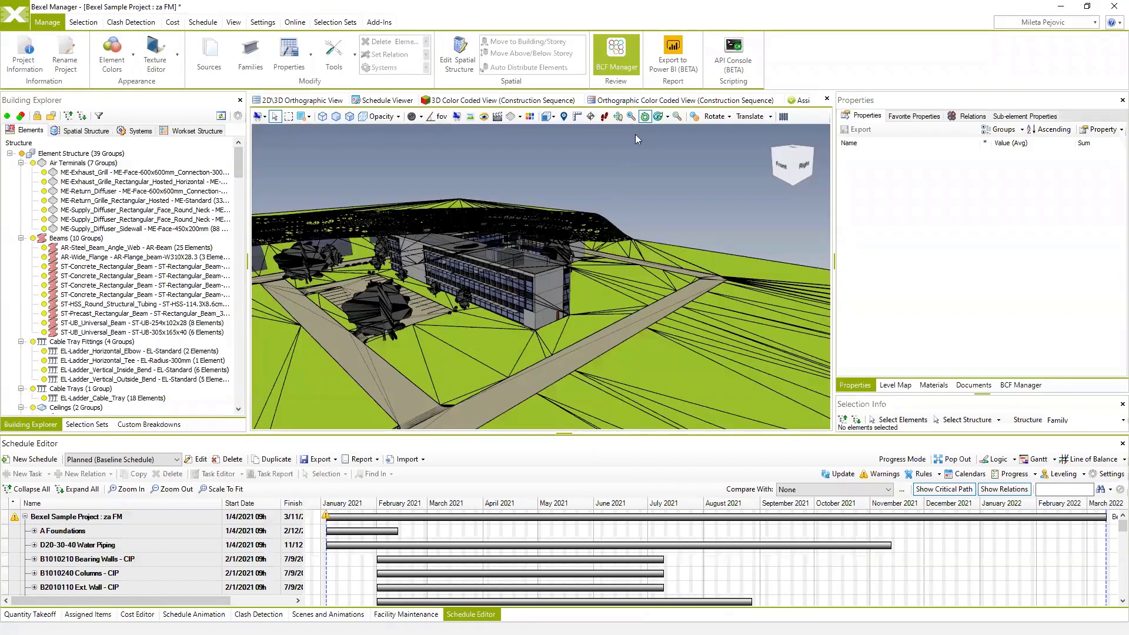
Export the project to a Power BI report named Bexel Sample Project-za FM.pbix on drive D without opening its location, and minimize the window.
{"action": "left_click", "coordinate": [675, 44]}
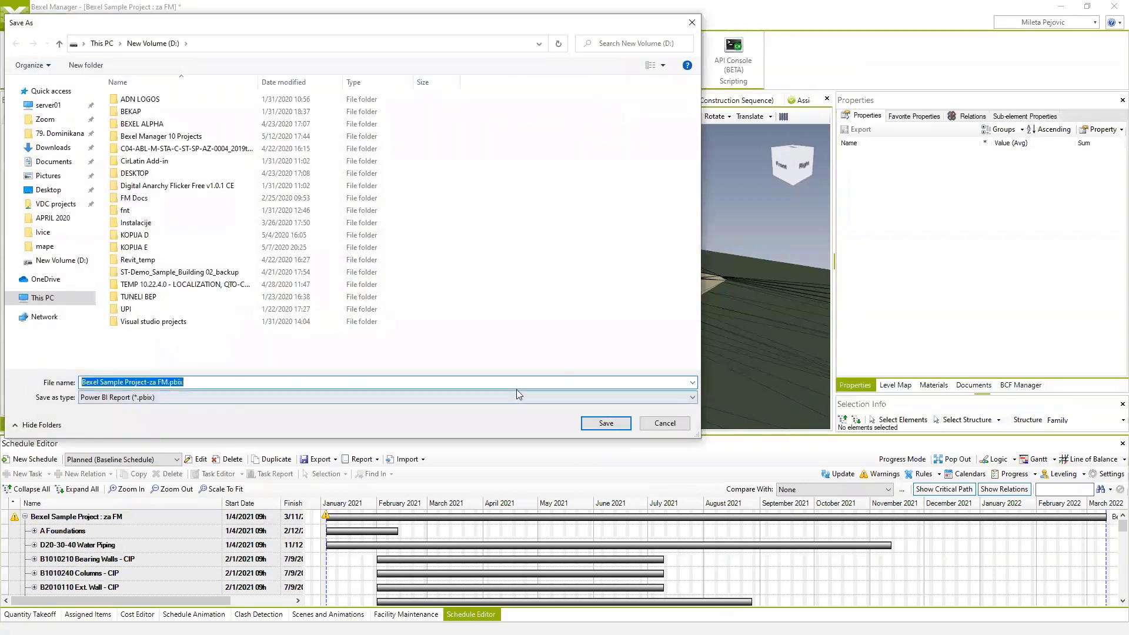
{"action": "left_click", "coordinate": [604, 428]}
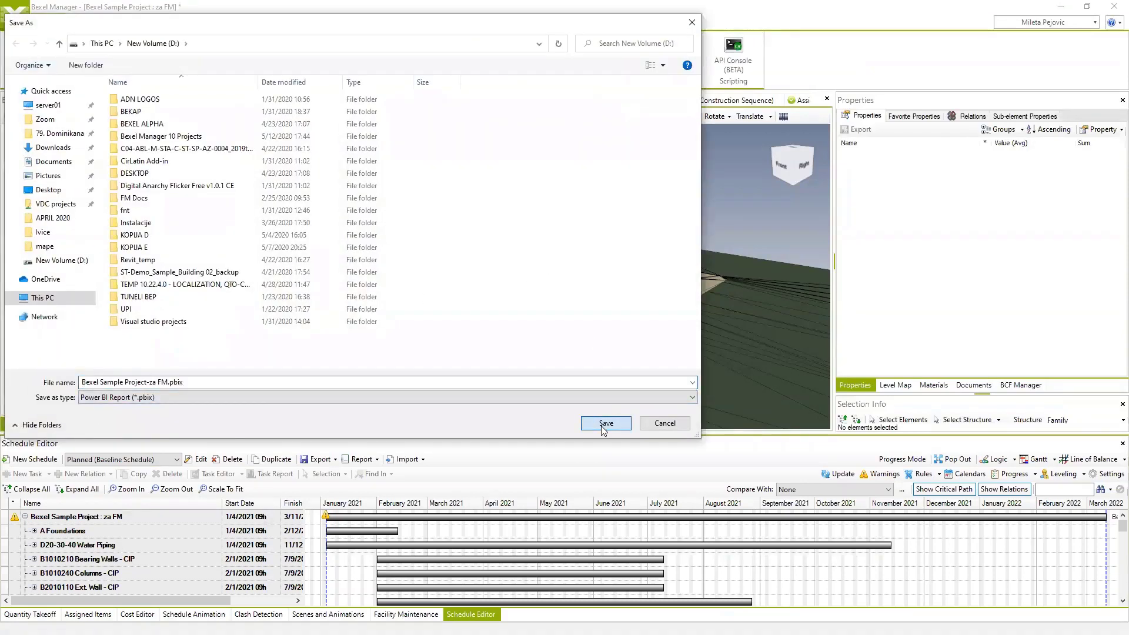
{"action": "left_click", "coordinate": [603, 429]}
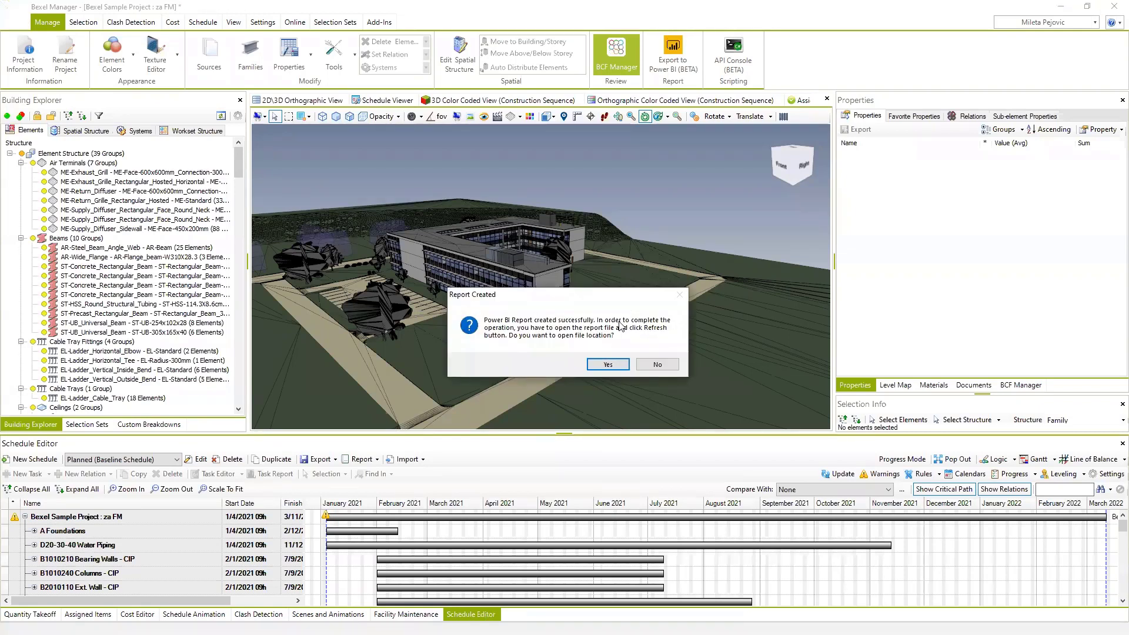
{"action": "left_click_drag", "start_coordinate": [561, 294], "coordinate": [483, 286]}
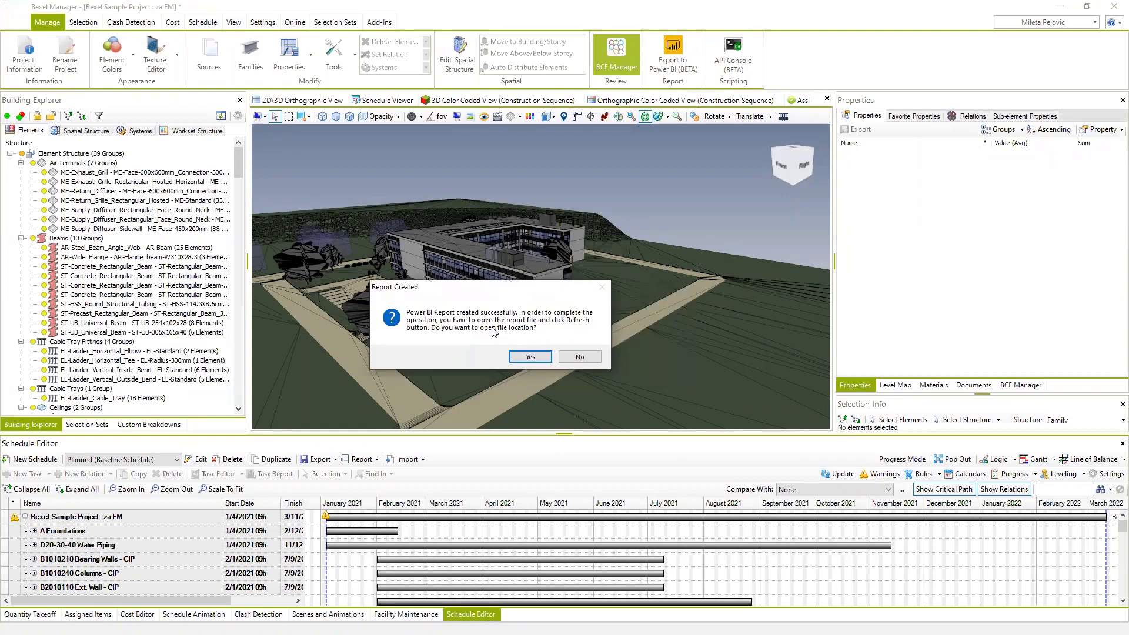
{"action": "left_click", "coordinate": [571, 359]}
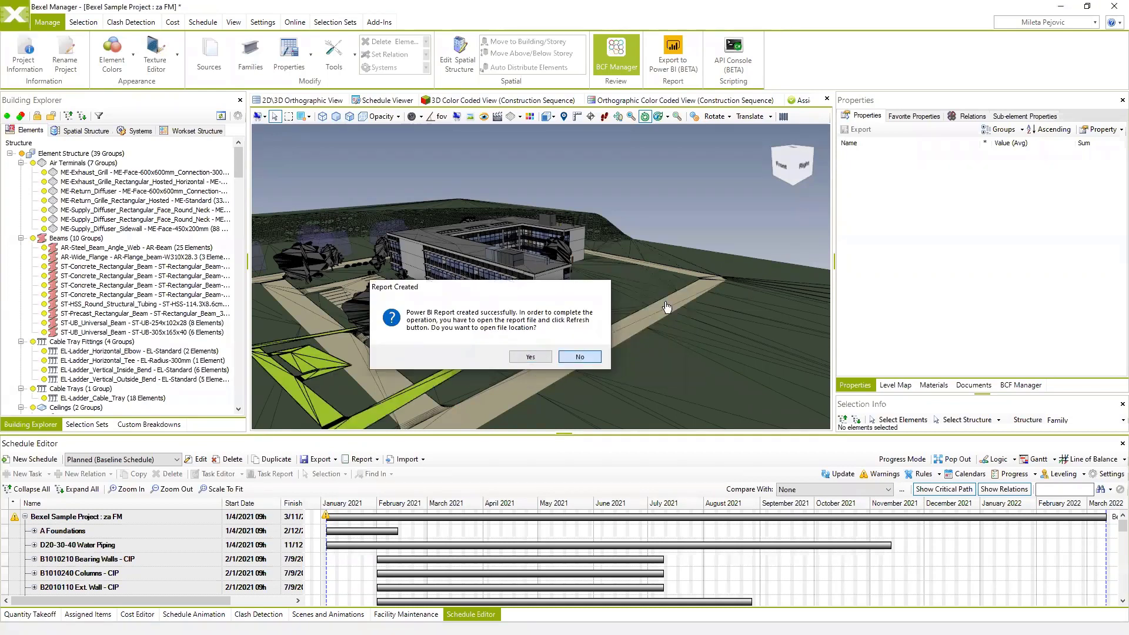
{"action": "left_click", "coordinate": [571, 358]}
{"action": "left_click", "coordinate": [1062, 7]}
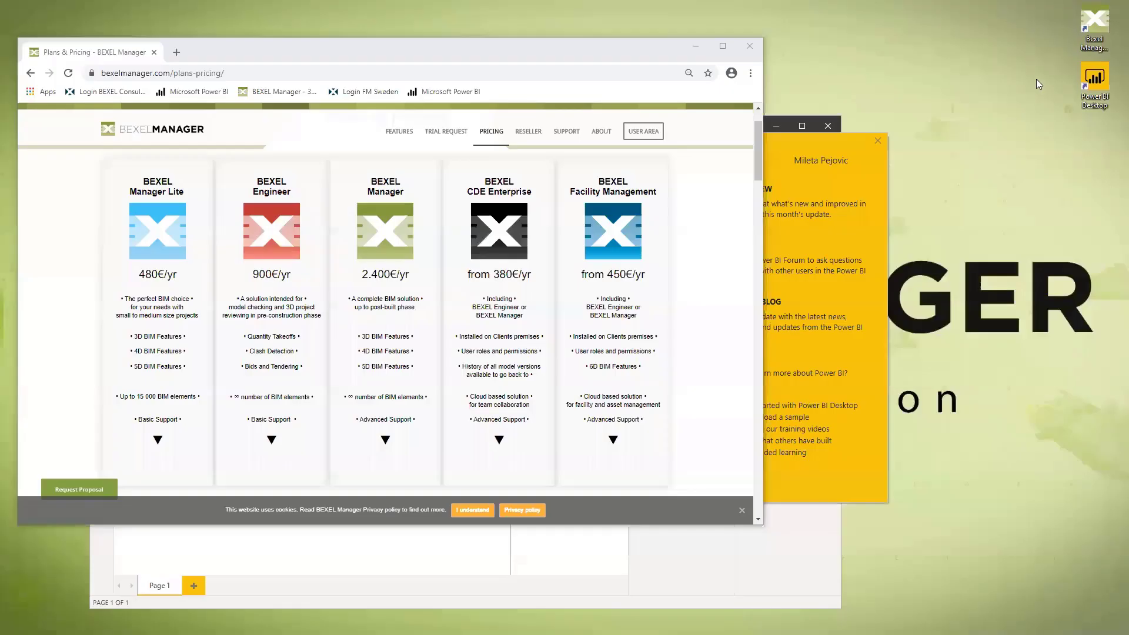
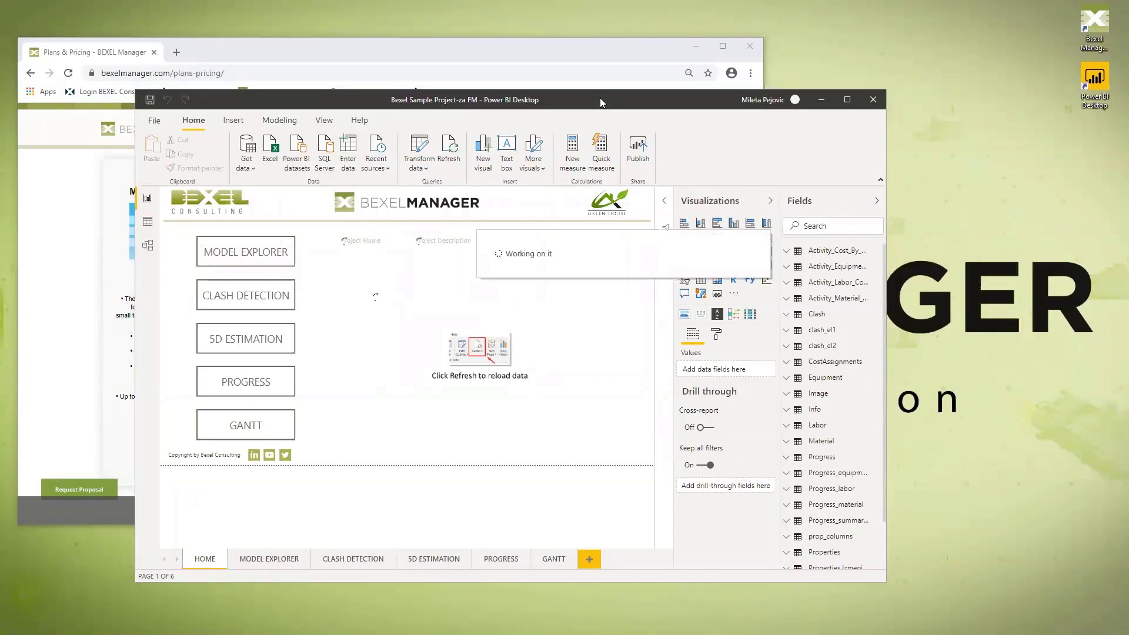
Bring the exported Bexel Sample Project-za FM report forward in Power BI Desktop and maximize its window.
{"action": "left_click", "coordinate": [848, 99]}
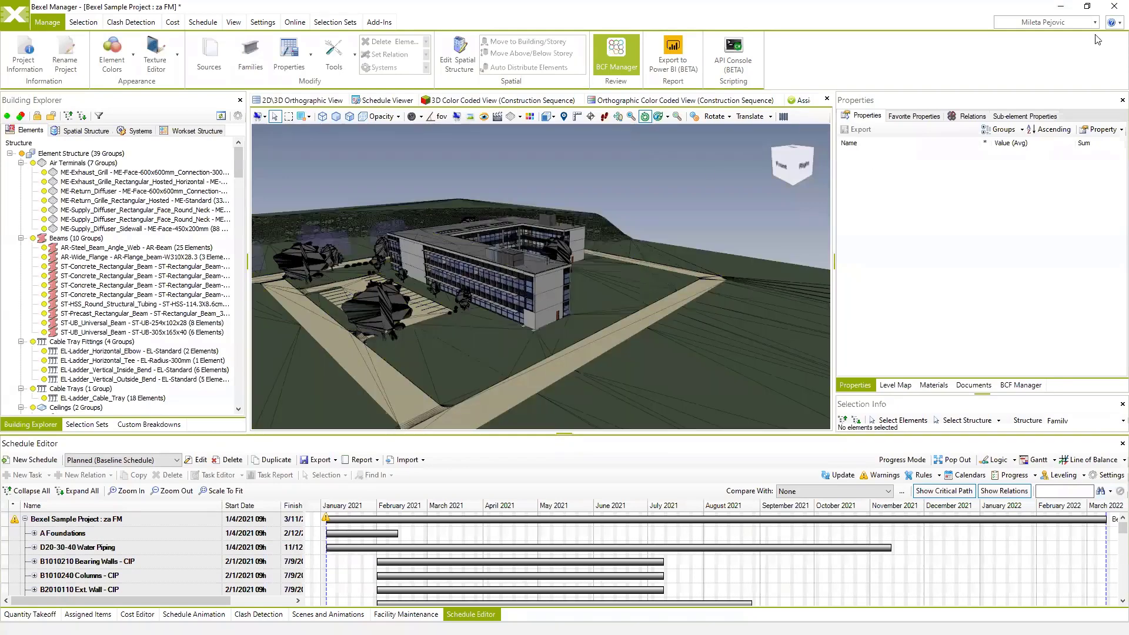
{"action": "left_click", "coordinate": [1061, 7]}
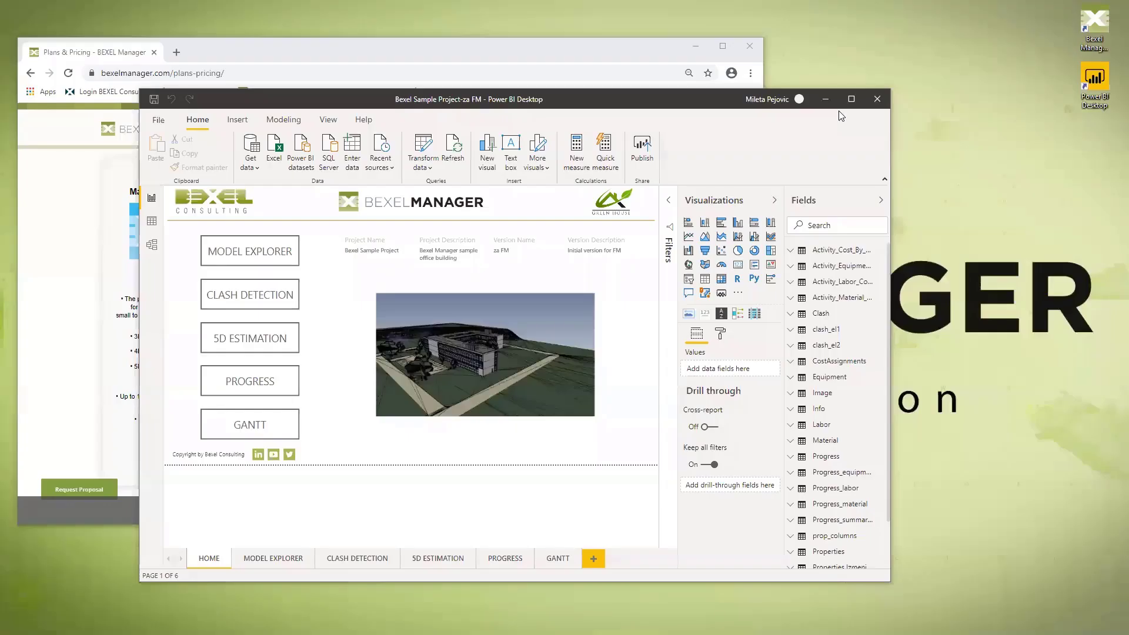
{"action": "left_click", "coordinate": [850, 99]}
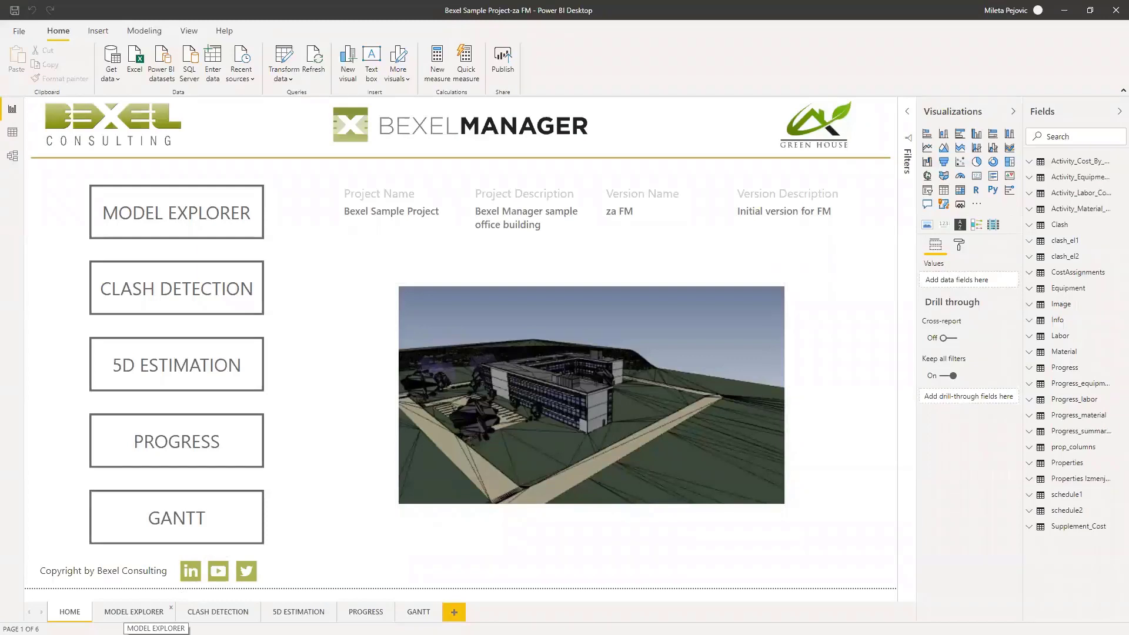
On the report's Model Explorer page, choose the Uniformat (Auto-assigned) cost version, checking the assigned items in Bexel Manager.
{"action": "left_click", "coordinate": [131, 612]}
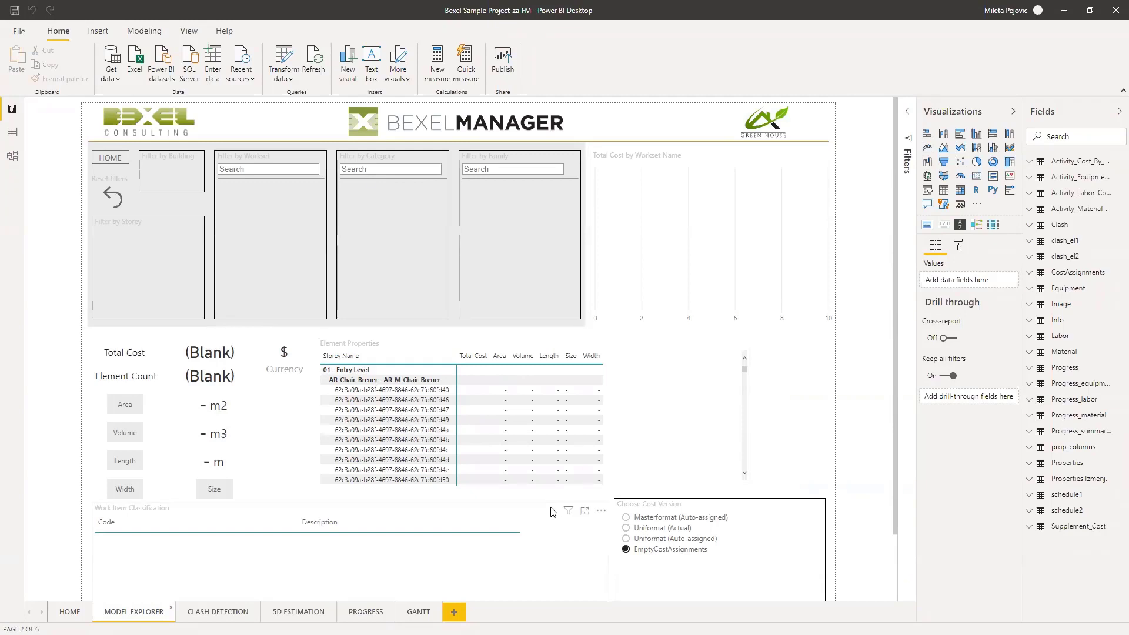
{"action": "left_click", "coordinate": [625, 549]}
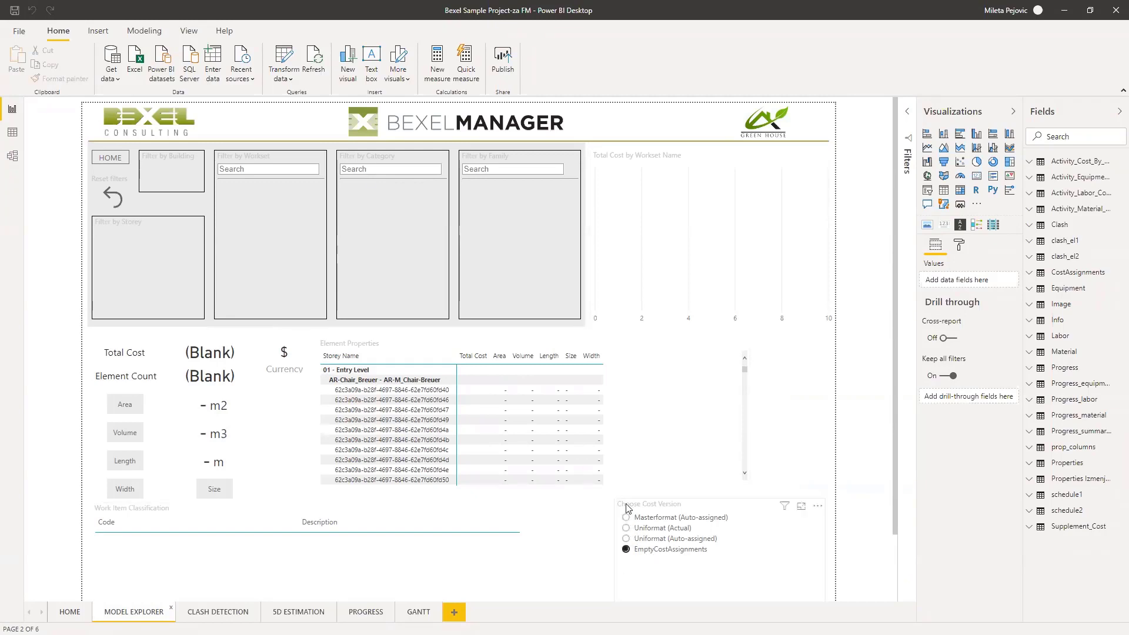
{"action": "left_click", "coordinate": [628, 549]}
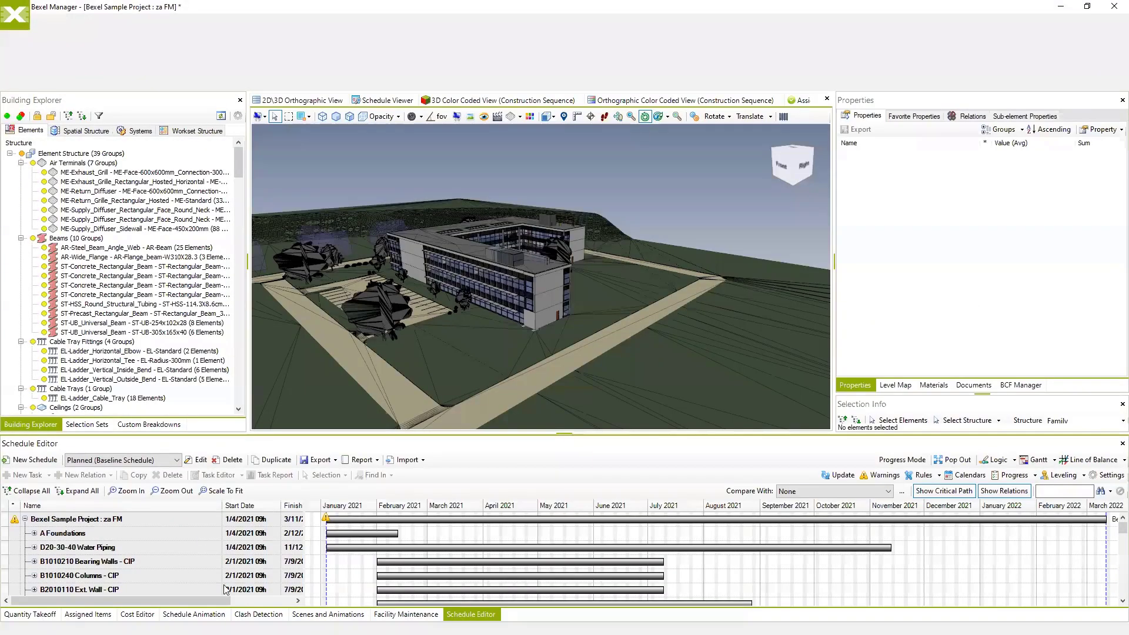
{"action": "left_click", "coordinate": [88, 613]}
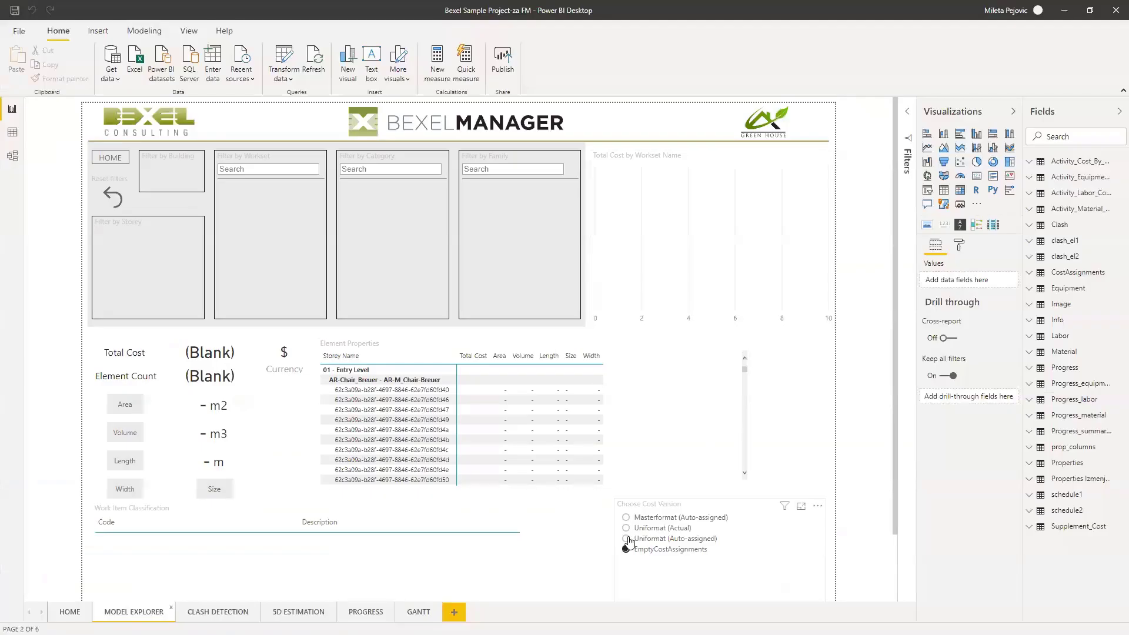
{"action": "left_click", "coordinate": [626, 539]}
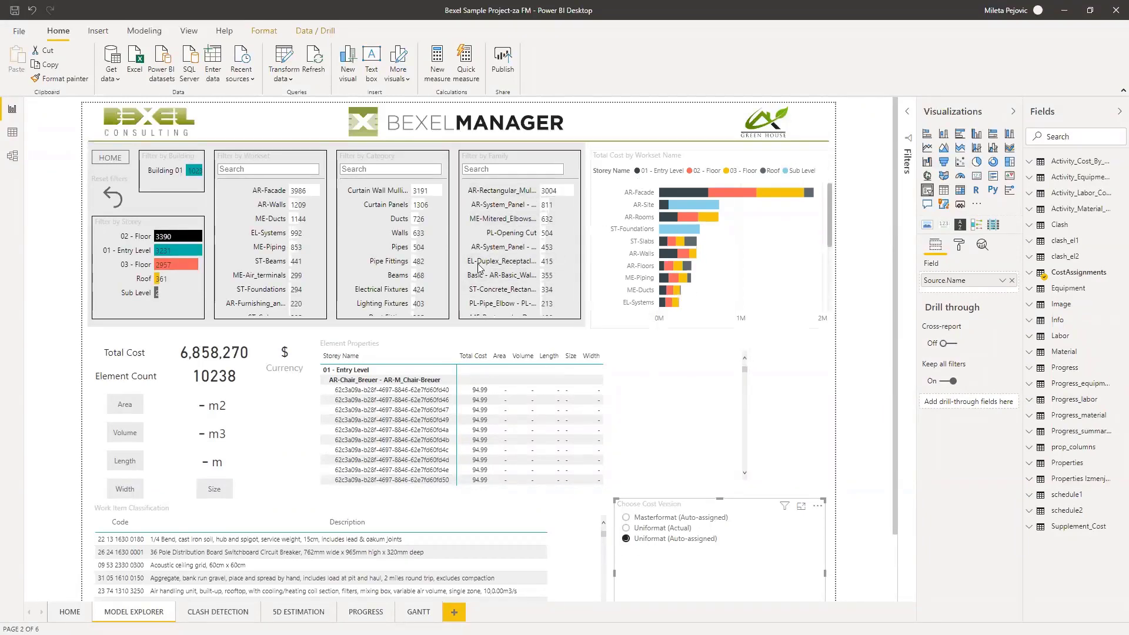
Examine the Model Explorer page's workset list, element properties, work item classification and the shaded filter area.
{"action": "scroll", "coordinate": [280, 245], "scroll_direction": "down", "scroll_amount": 5}
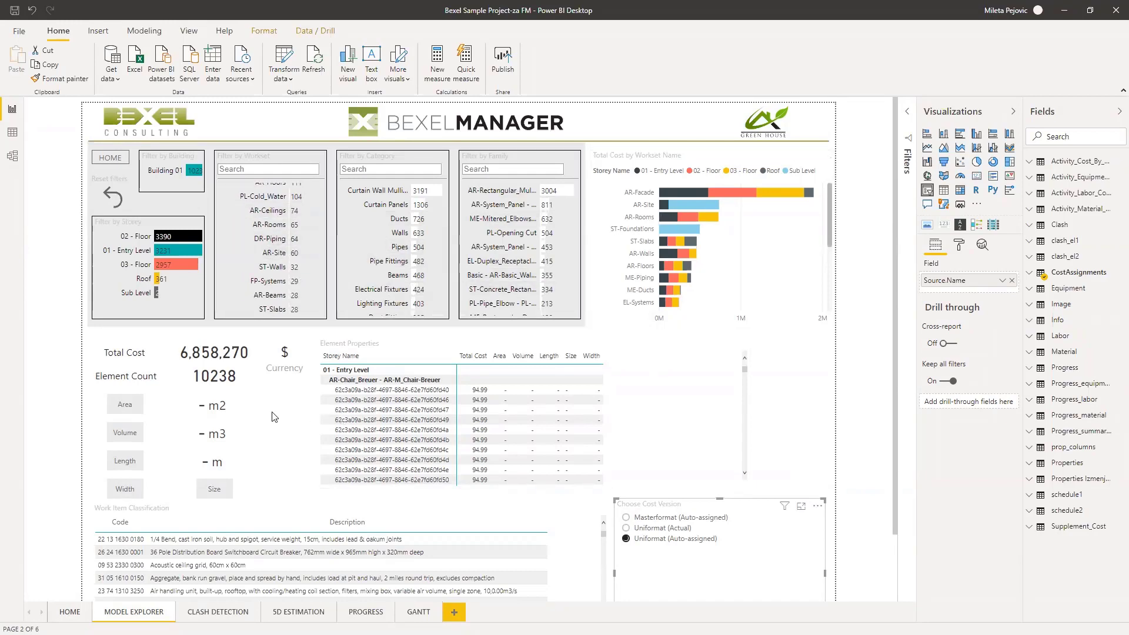
{"action": "scroll", "coordinate": [374, 366], "scroll_direction": "down", "scroll_amount": 1}
{"action": "scroll", "coordinate": [375, 368], "scroll_direction": "down", "scroll_amount": 2}
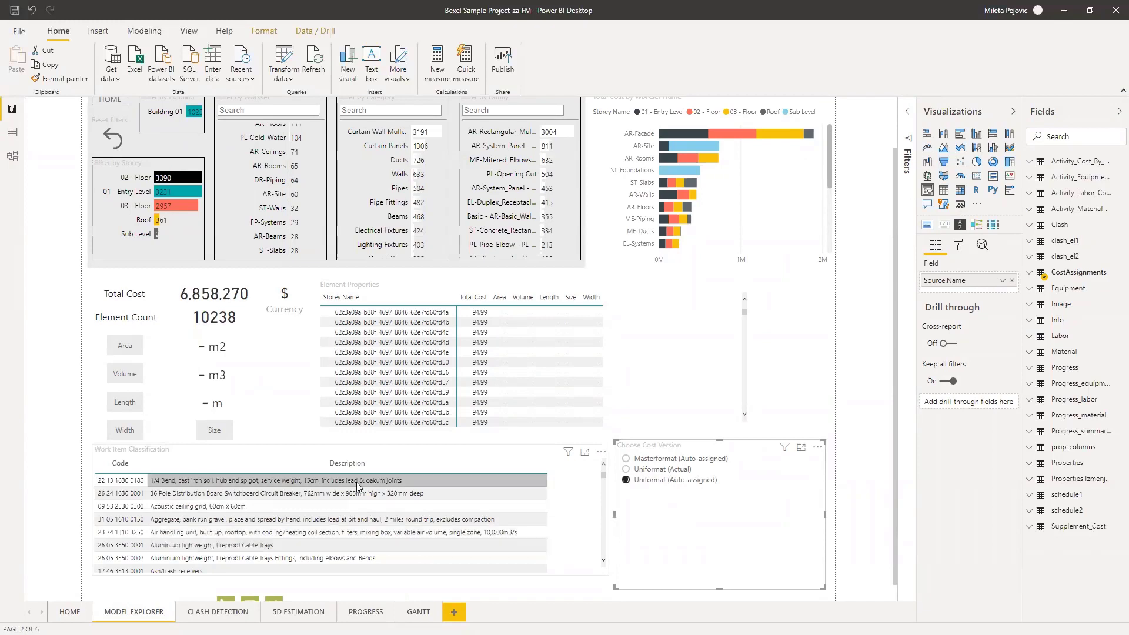
{"action": "scroll", "coordinate": [360, 486], "scroll_direction": "up", "scroll_amount": 2}
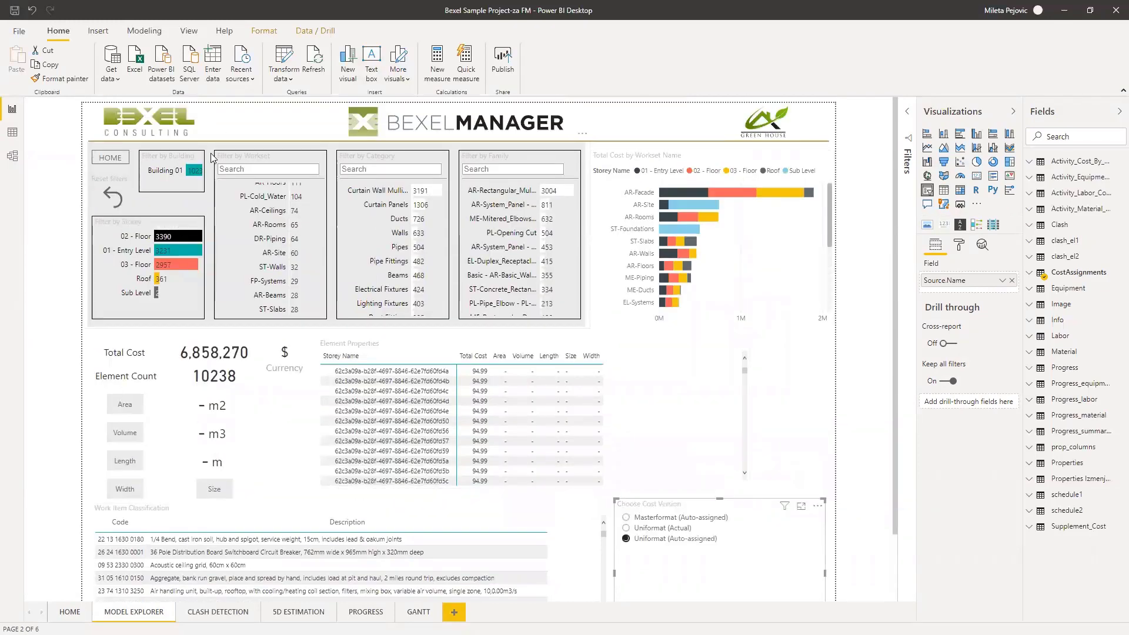
{"action": "left_click", "coordinate": [305, 147]}
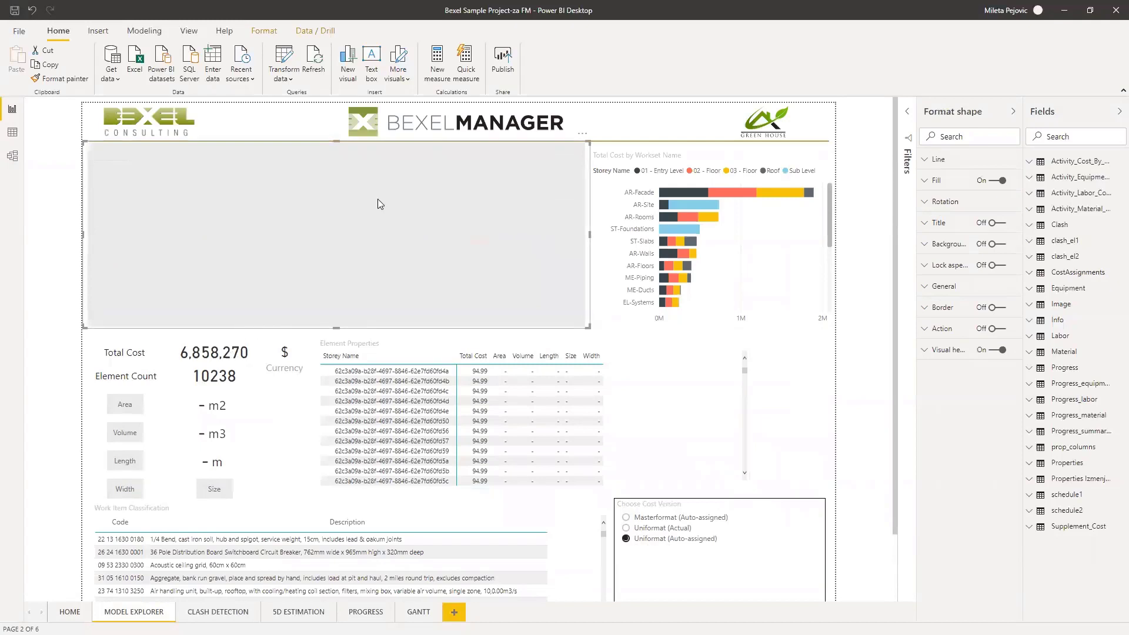
{"action": "key", "text": "ctrl+shift+bracketleft"}
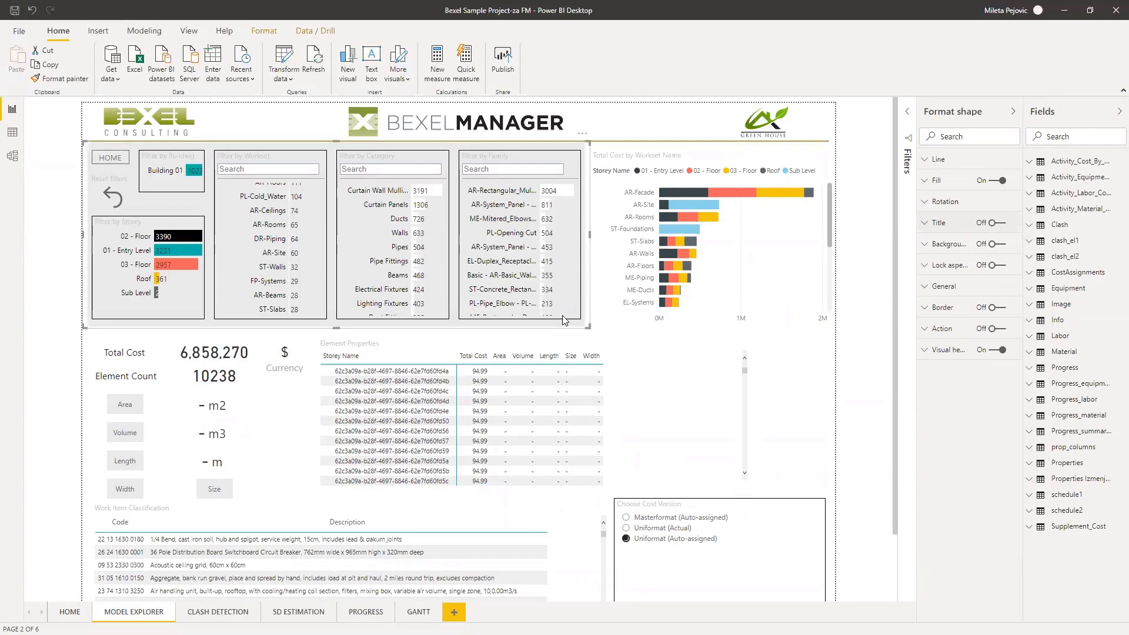
{"action": "left_click", "coordinate": [400, 321]}
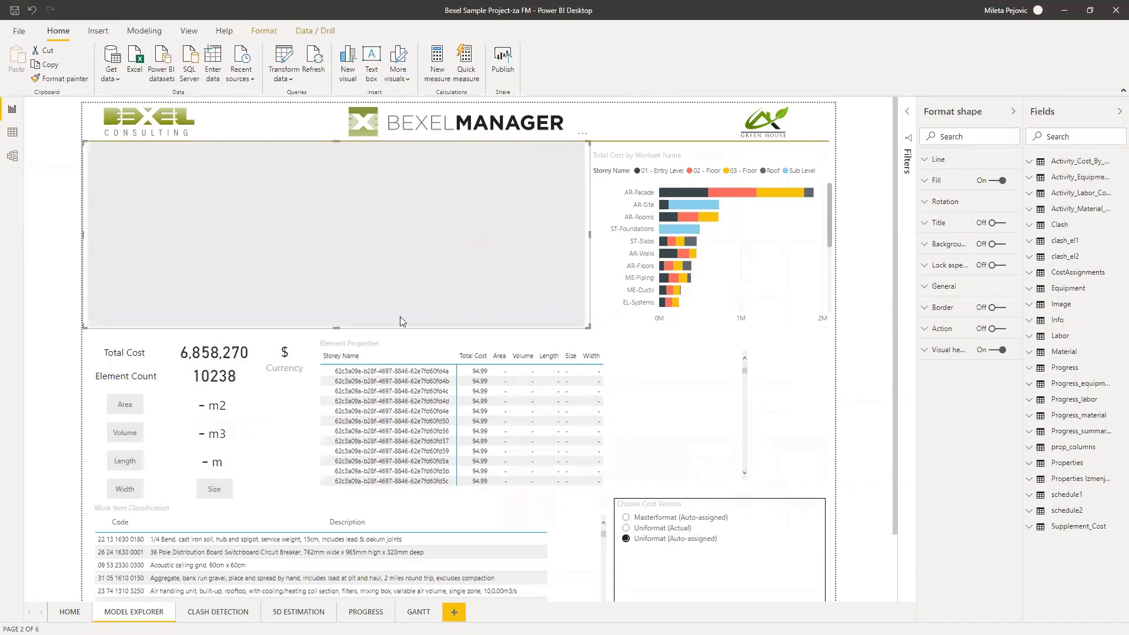
Filter the Model Explorer page by one furniture element in the Element Properties table, and look through the Clash Detection page's clash jobs.
{"action": "left_click", "coordinate": [451, 346]}
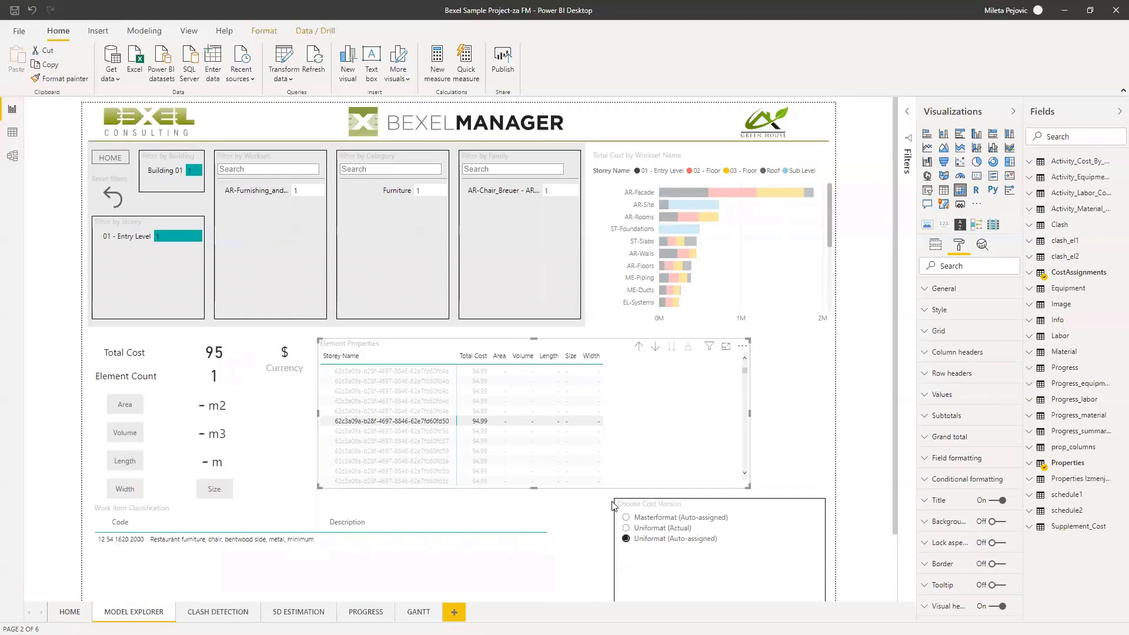
{"action": "left_click", "coordinate": [217, 611]}
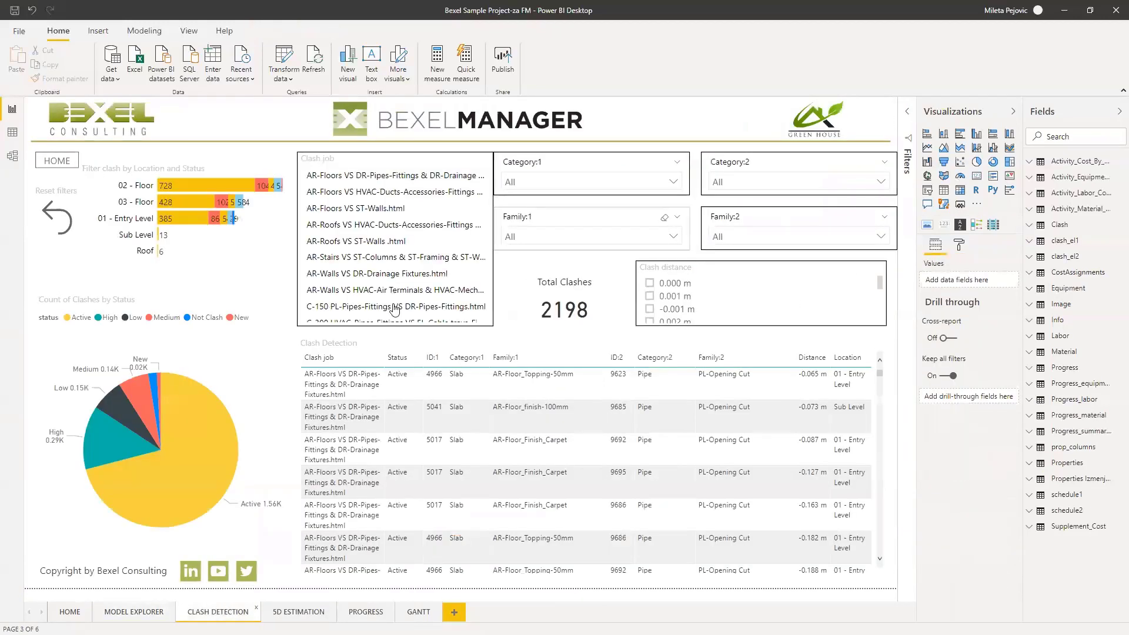
{"action": "scroll", "coordinate": [385, 436], "scroll_direction": "down", "scroll_amount": 3}
{"action": "scroll", "coordinate": [400, 435], "scroll_direction": "up", "scroll_amount": 3}
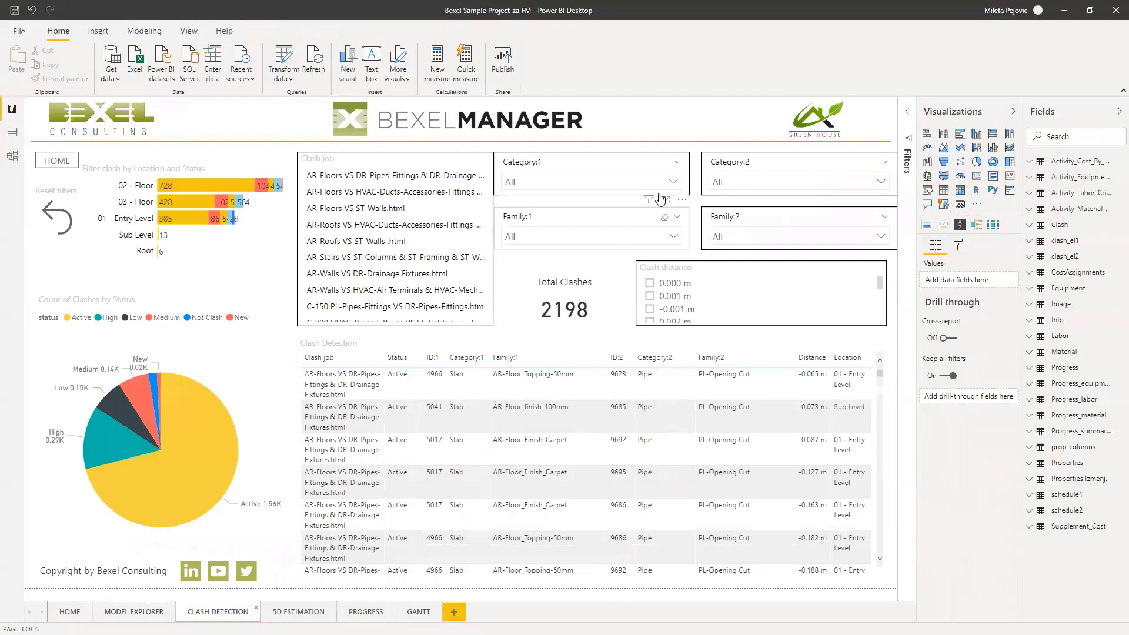
Filter the clashes to AR-Floors VS DR-Pipes-Fittings & DR-Drainage and AR-Roofs VS ST-Walls, Active status, and the Sub Level AR-Floor_finish-100mm clash.
{"action": "left_click", "coordinate": [352, 176]}
{"action": "left_click", "coordinate": [410, 228]}
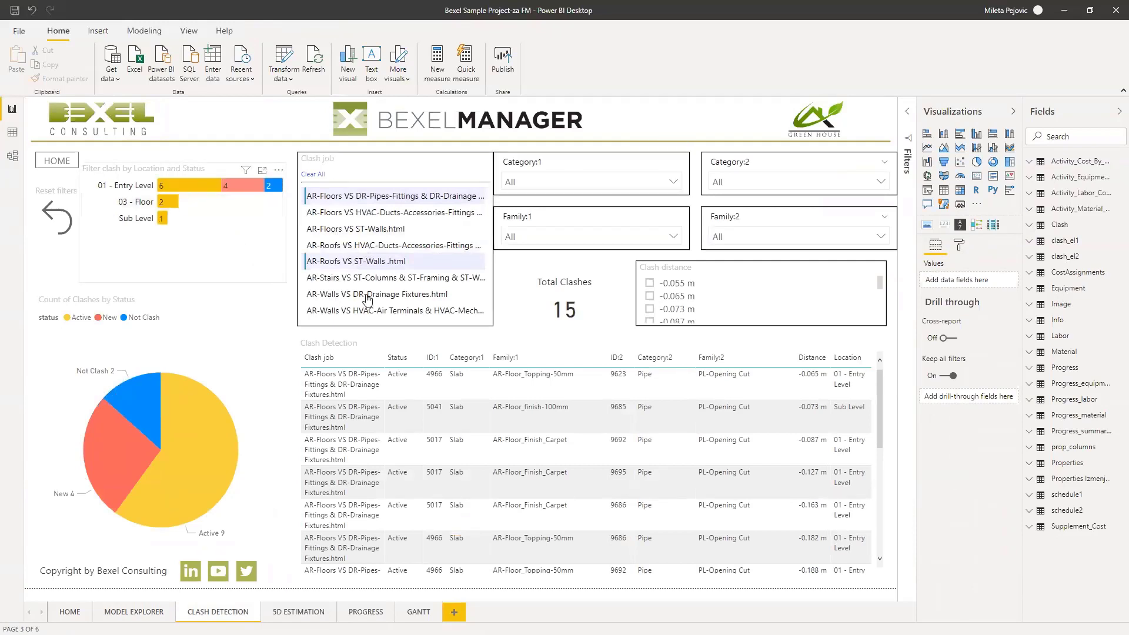
{"action": "left_click", "coordinate": [200, 417]}
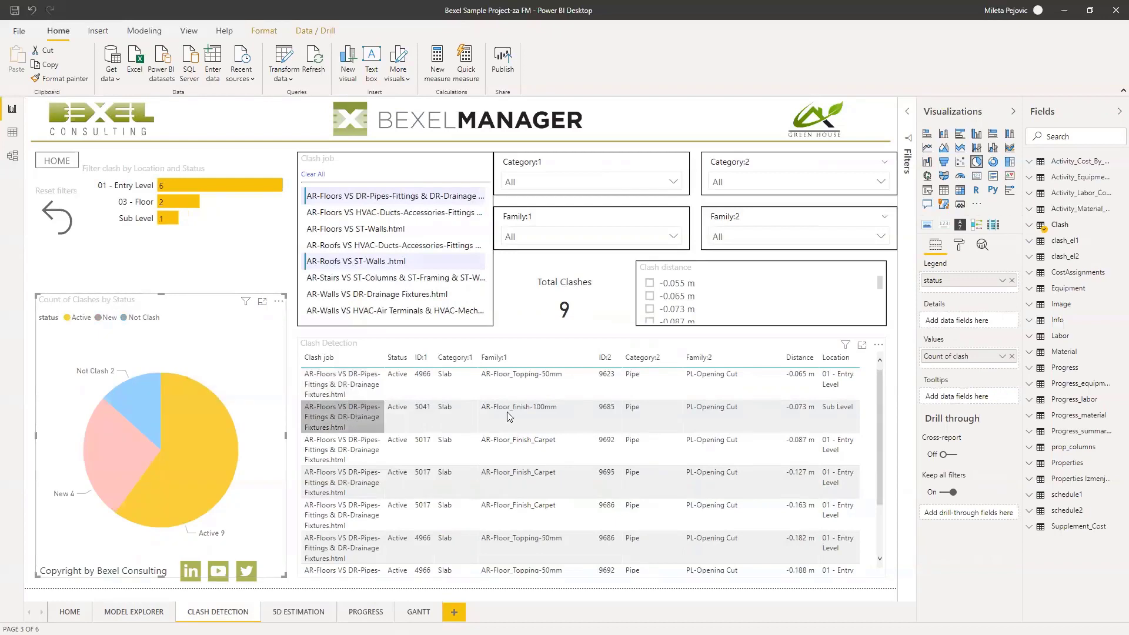
{"action": "left_click", "coordinate": [529, 417]}
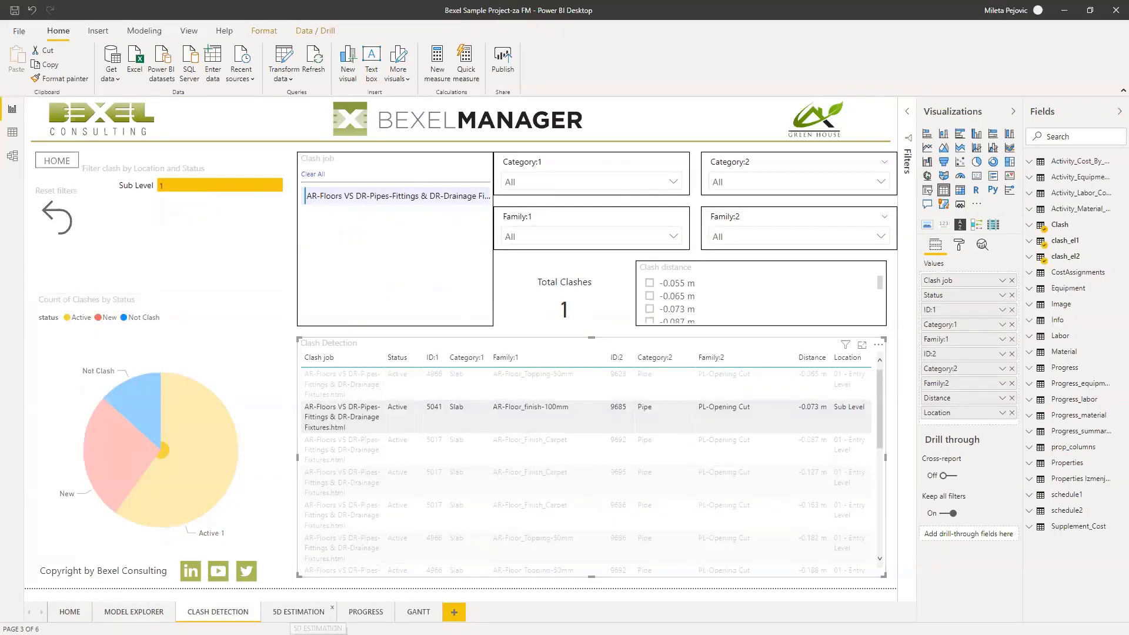
On the 5D Estimation page, choose the Uniformat (Auto-assigned) cost version and filter Classification Level 1 to B-Shell and D-Services.
{"action": "left_click", "coordinate": [308, 612]}
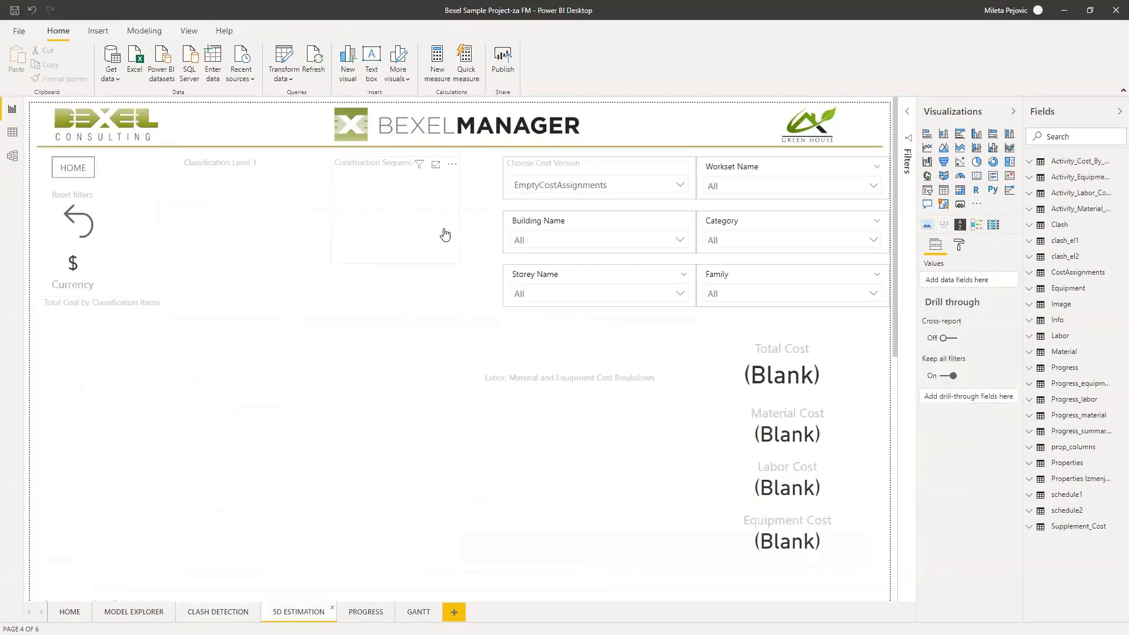
{"action": "left_click", "coordinate": [681, 187]}
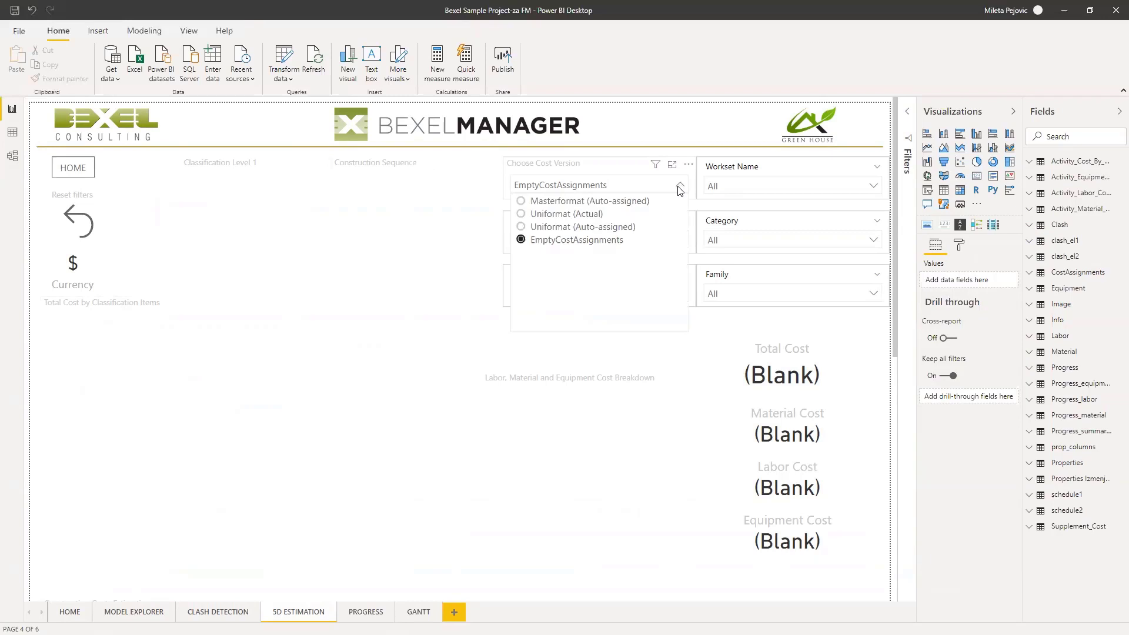
{"action": "left_click", "coordinate": [522, 226]}
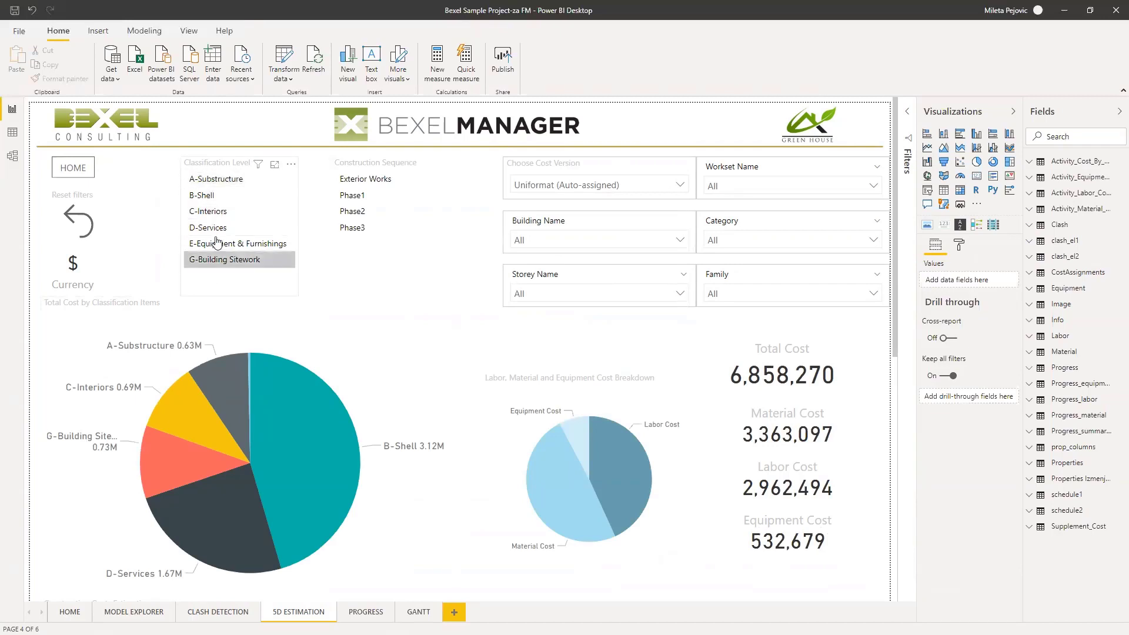
{"action": "left_click", "coordinate": [222, 195]}
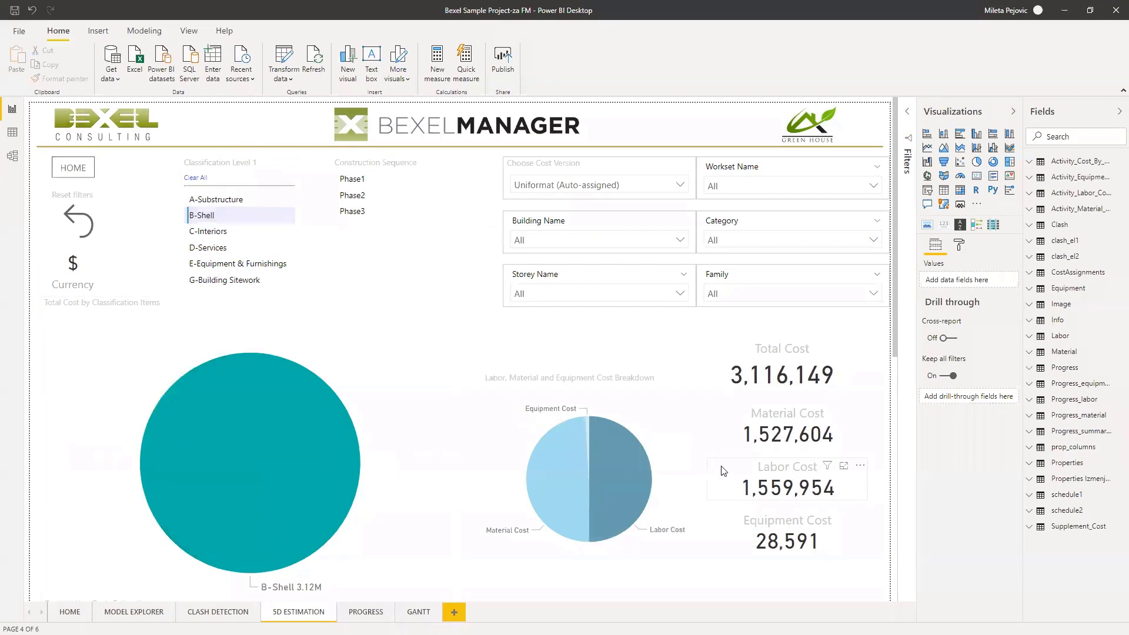
{"action": "left_click", "coordinate": [205, 253], "text": "ctrl"}
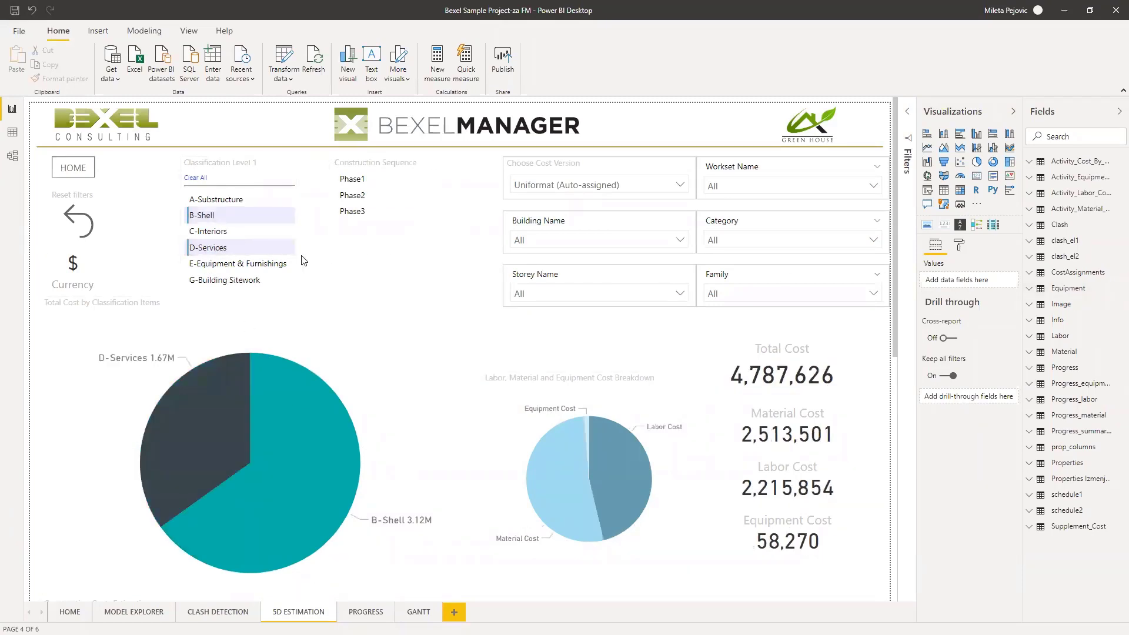
{"action": "left_click", "coordinate": [291, 303]}
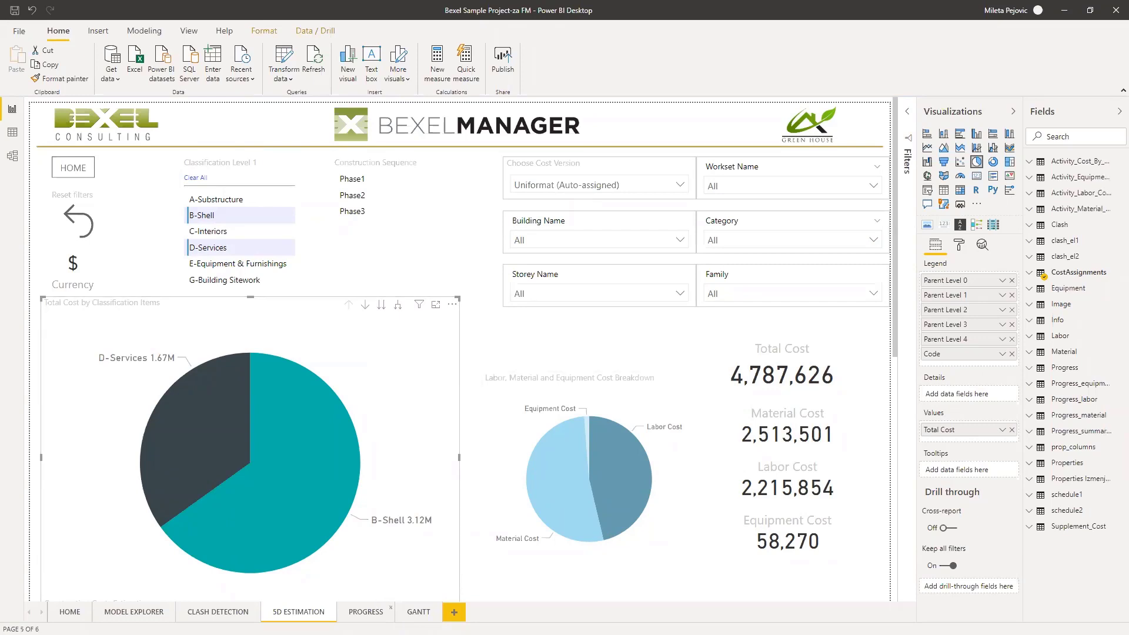
Open the report's Progress page, and in Bexel Manager's Schedule Editor compare Planned (Baseline Schedule) with Actual (Progress tracking).
{"action": "left_click", "coordinate": [366, 611]}
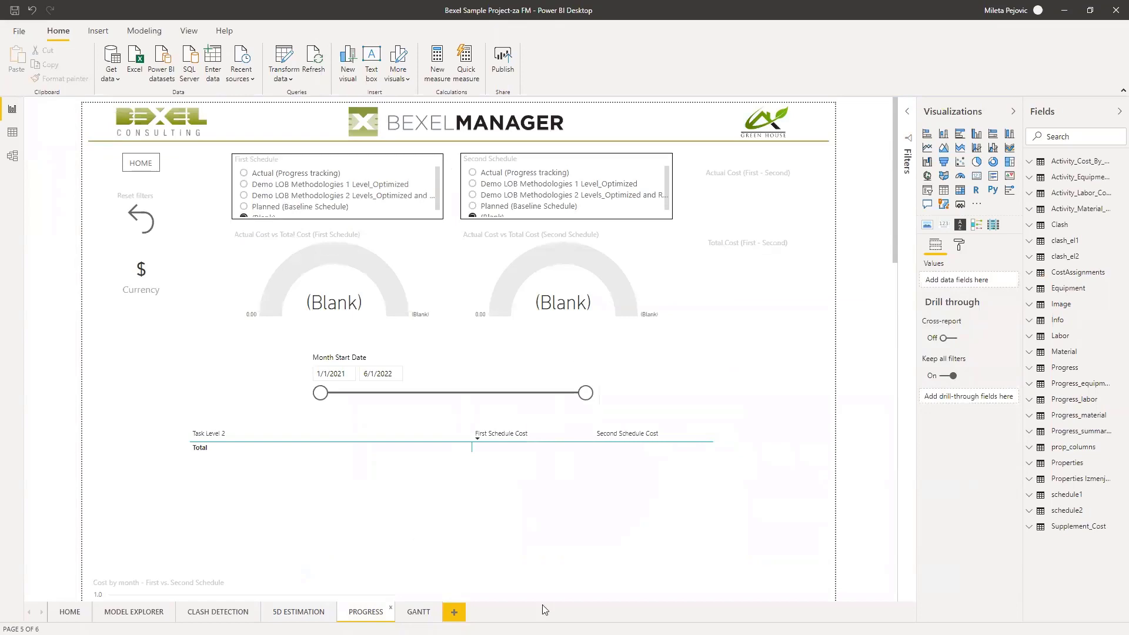
{"action": "key", "text": "alt+Tab"}
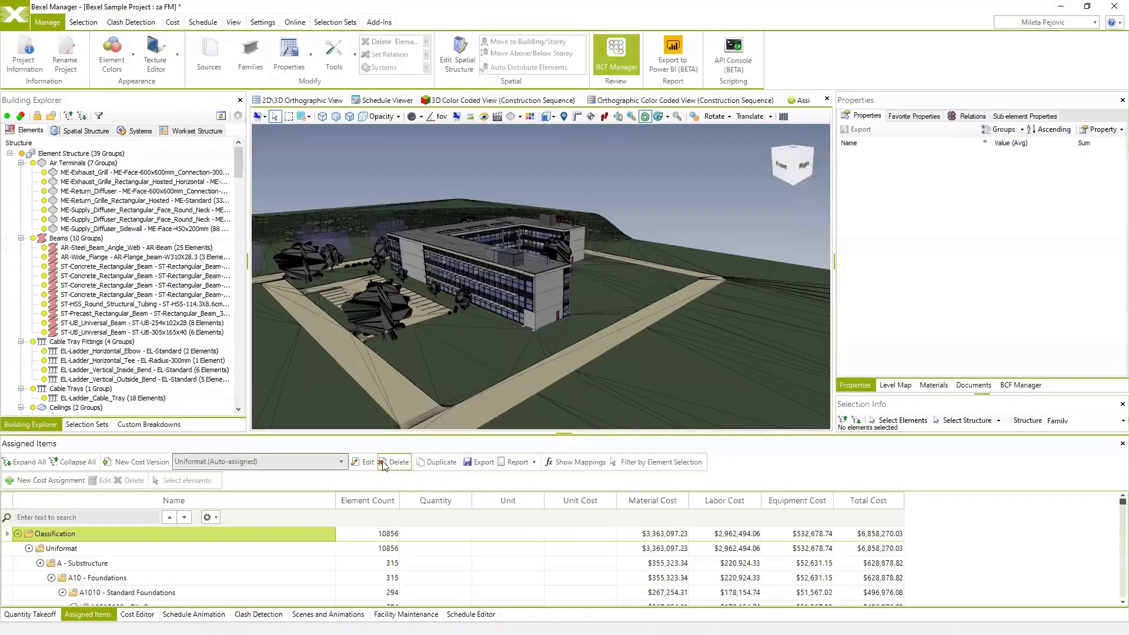
{"action": "left_click", "coordinate": [471, 614]}
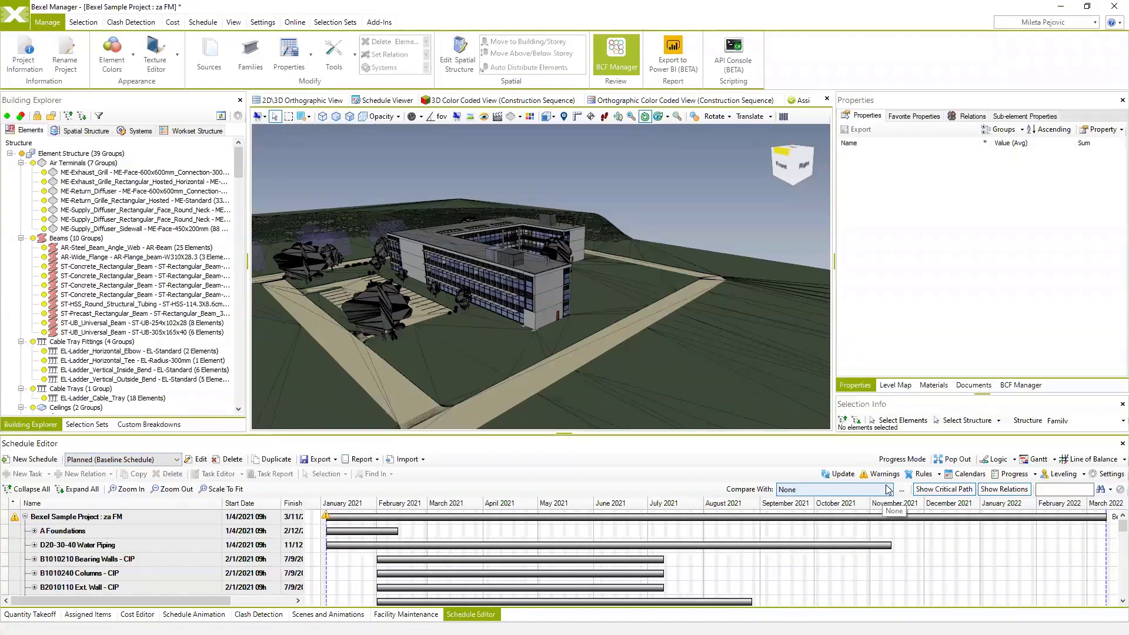
{"action": "left_click", "coordinate": [832, 490]}
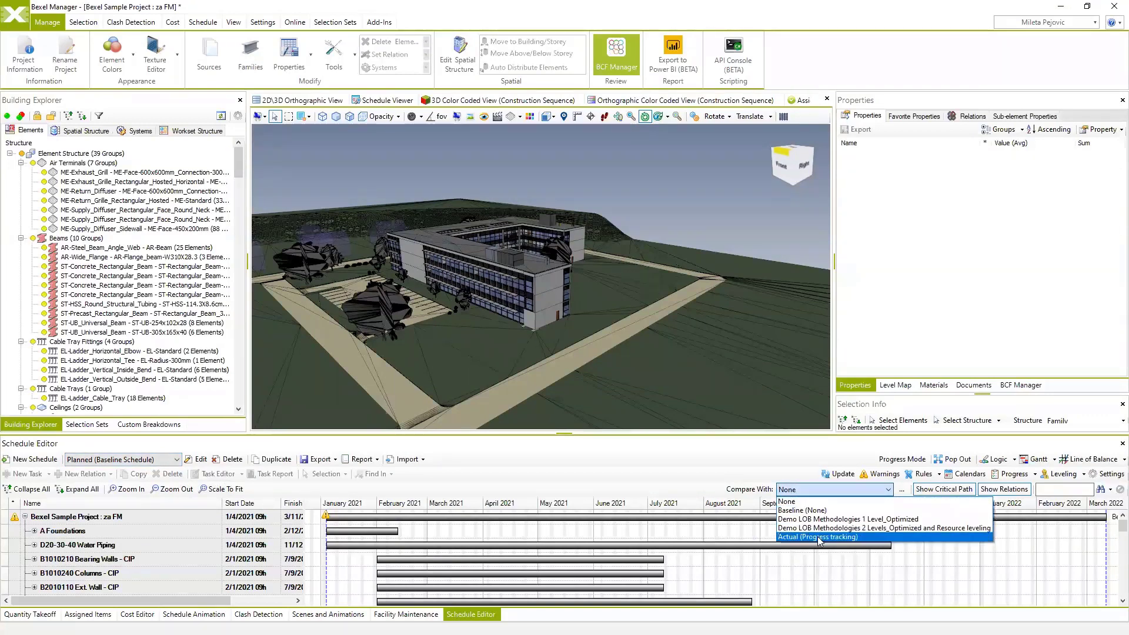
{"action": "left_click", "coordinate": [829, 536]}
{"action": "left_click", "coordinate": [1061, 6]}
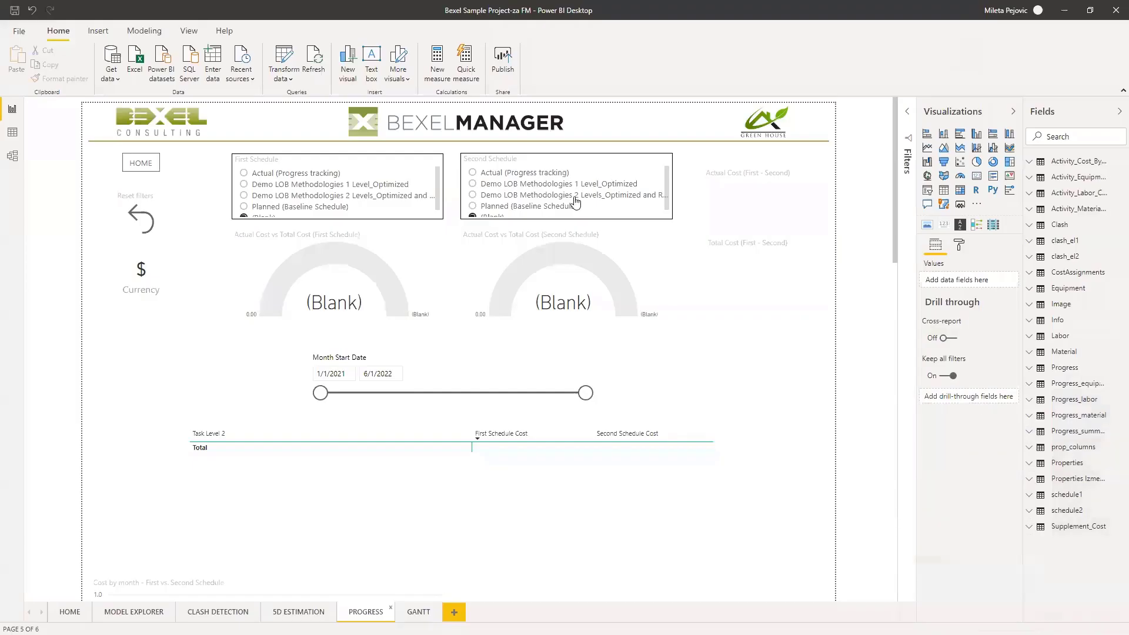
On the Progress page, compare Actual (Progress tracking) with Planned (Baseline Schedule), checking the task finish dates and durations in Bexel Manager's Schedule Editor.
{"action": "left_click", "coordinate": [300, 173]}
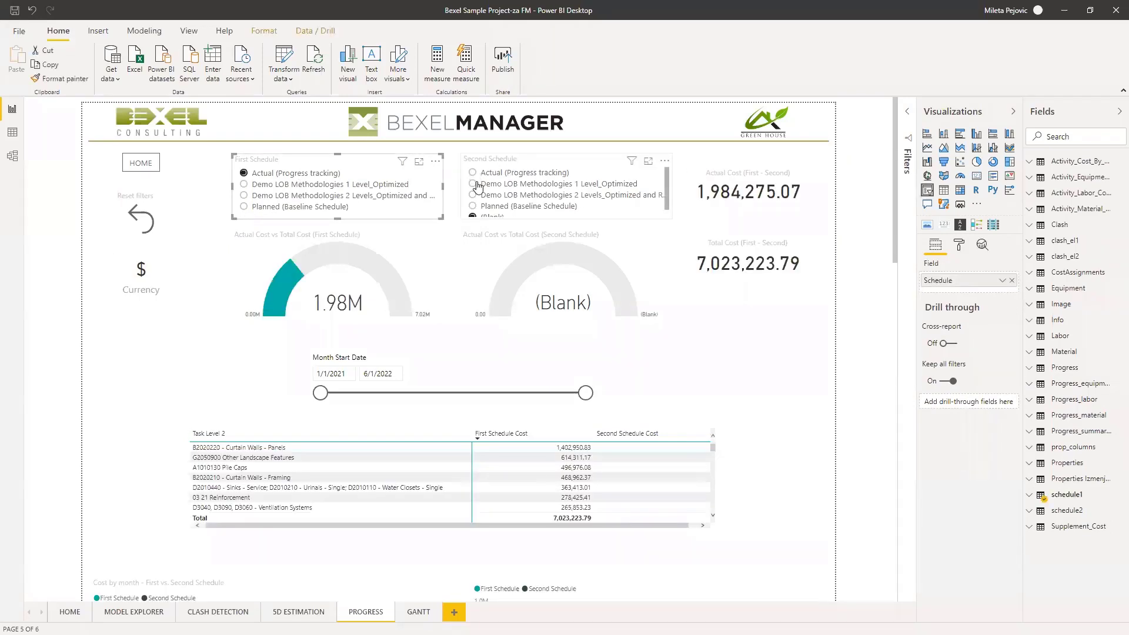
{"action": "left_click", "coordinate": [473, 206]}
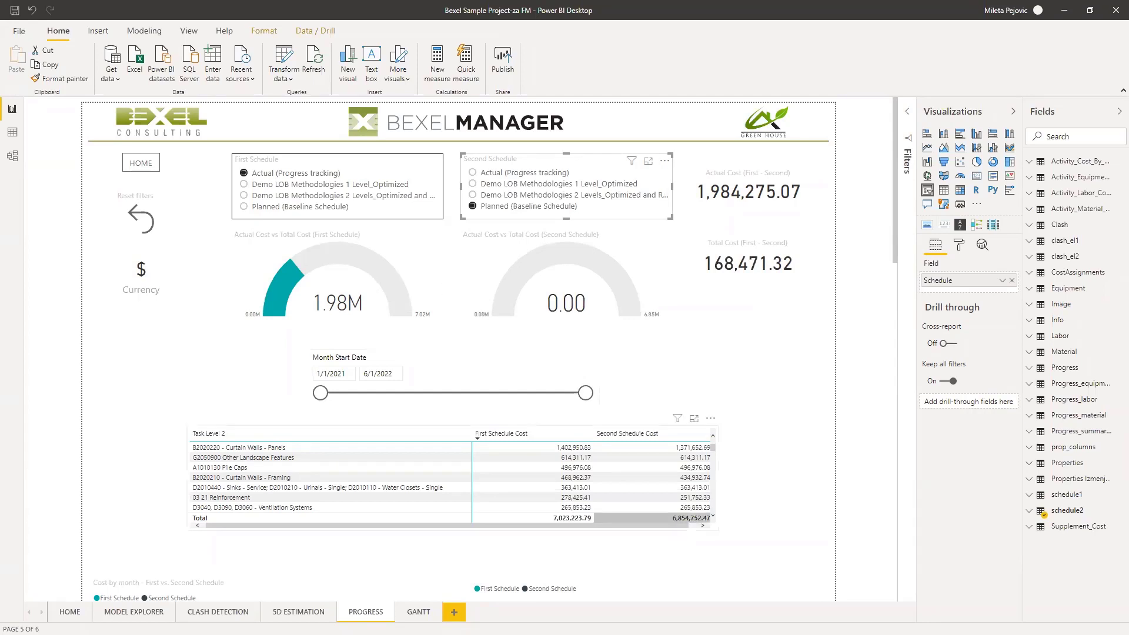
{"action": "key", "text": "alt+Tab"}
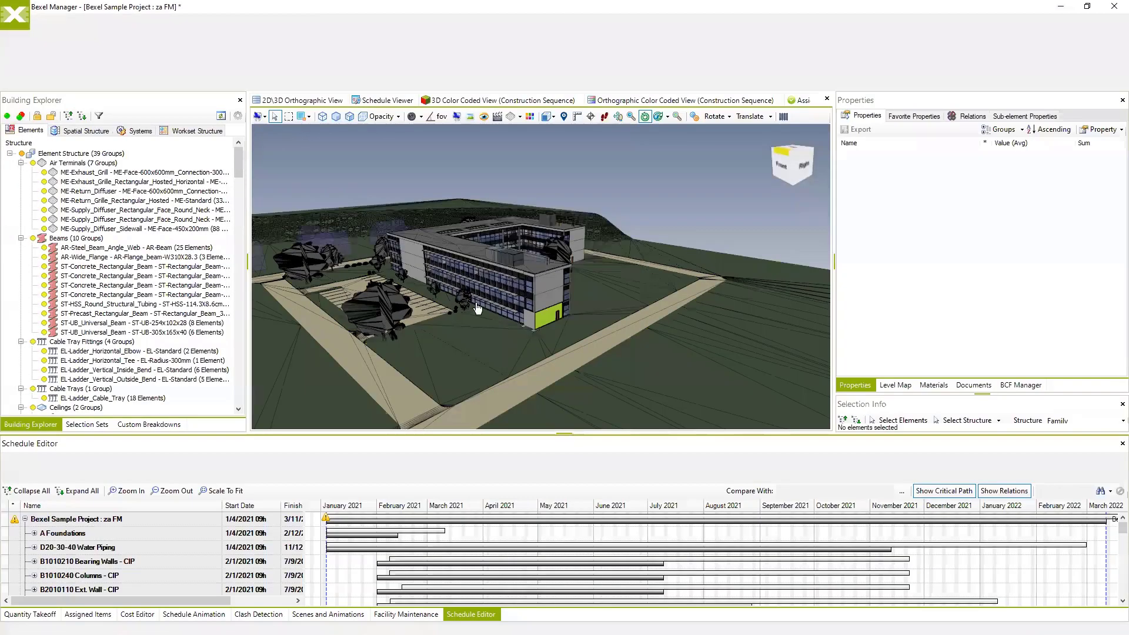
{"action": "left_click_drag", "start_coordinate": [303, 508], "coordinate": [527, 509]}
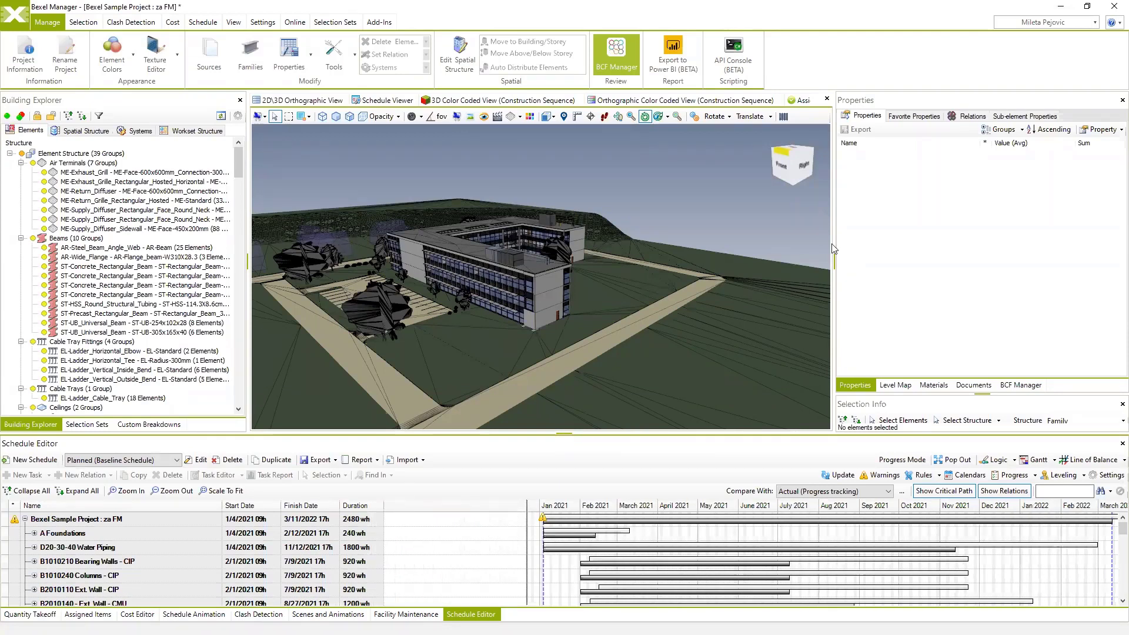
{"action": "key", "text": "alt+Tab"}
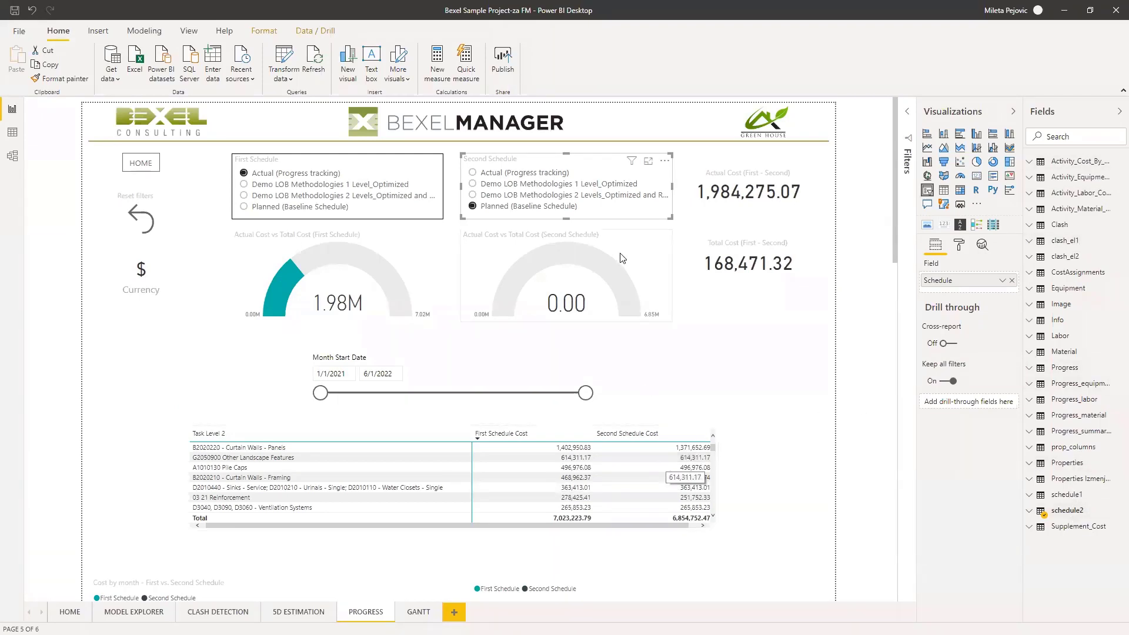
On the Gantt page, limit the chart to the Planned (Baseline Schedule) and Actual (Progress tracking) schedules and review their task bars.
{"action": "left_click", "coordinate": [415, 612]}
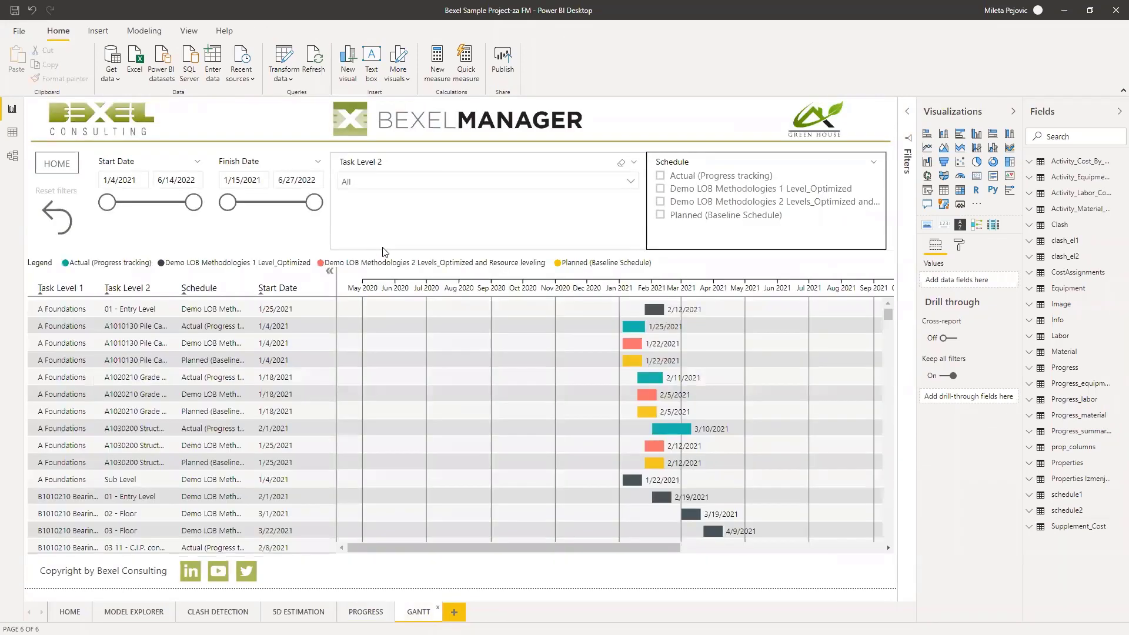
{"action": "left_click", "coordinate": [661, 216]}
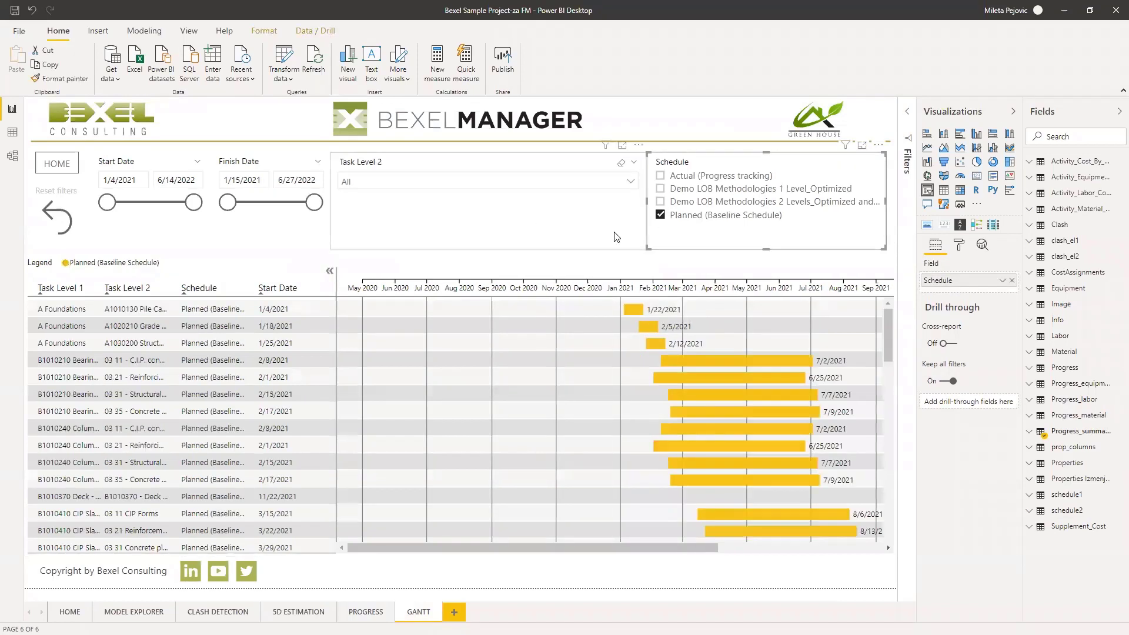
{"action": "left_click", "coordinate": [660, 175]}
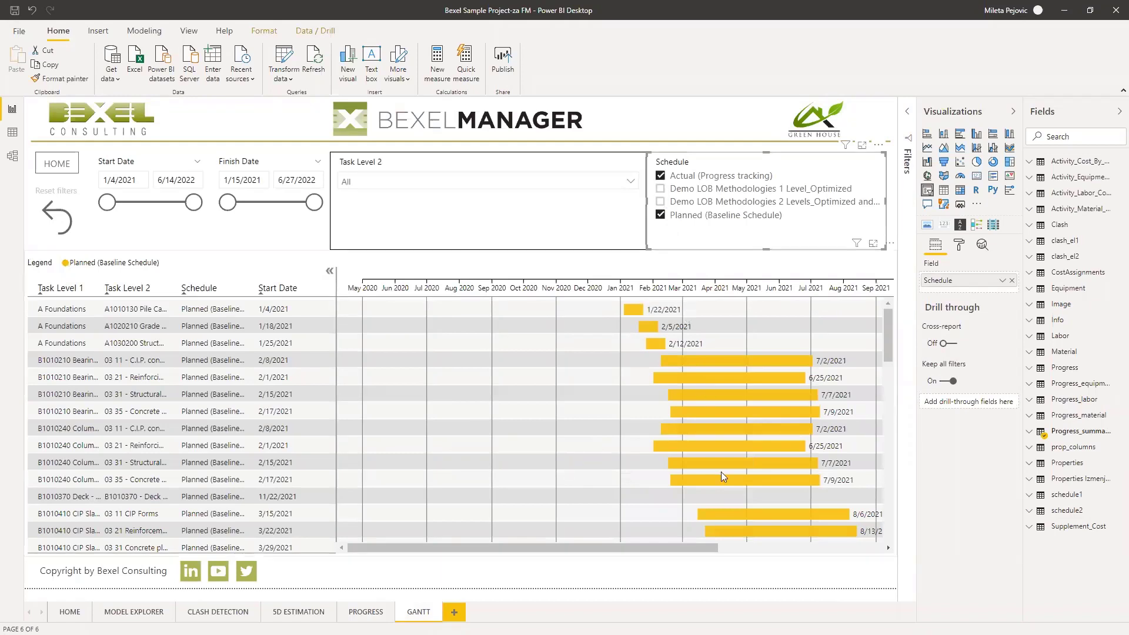
{"action": "scroll", "coordinate": [710, 403], "scroll_direction": "down", "scroll_amount": 10}
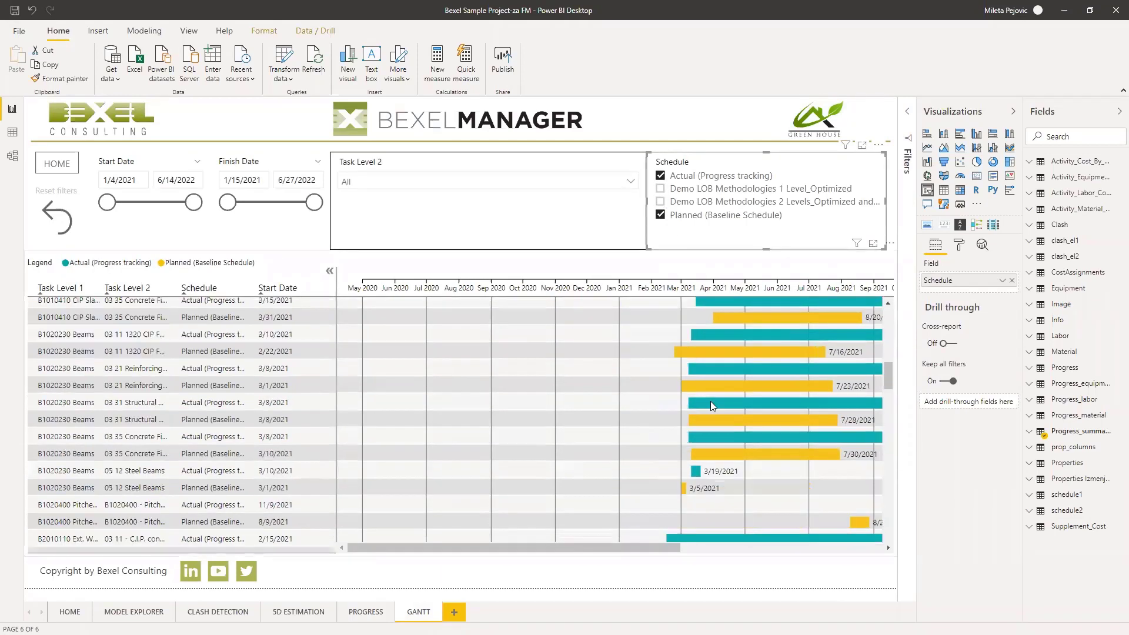
{"action": "scroll", "coordinate": [710, 401], "scroll_direction": "up", "scroll_amount": 10}
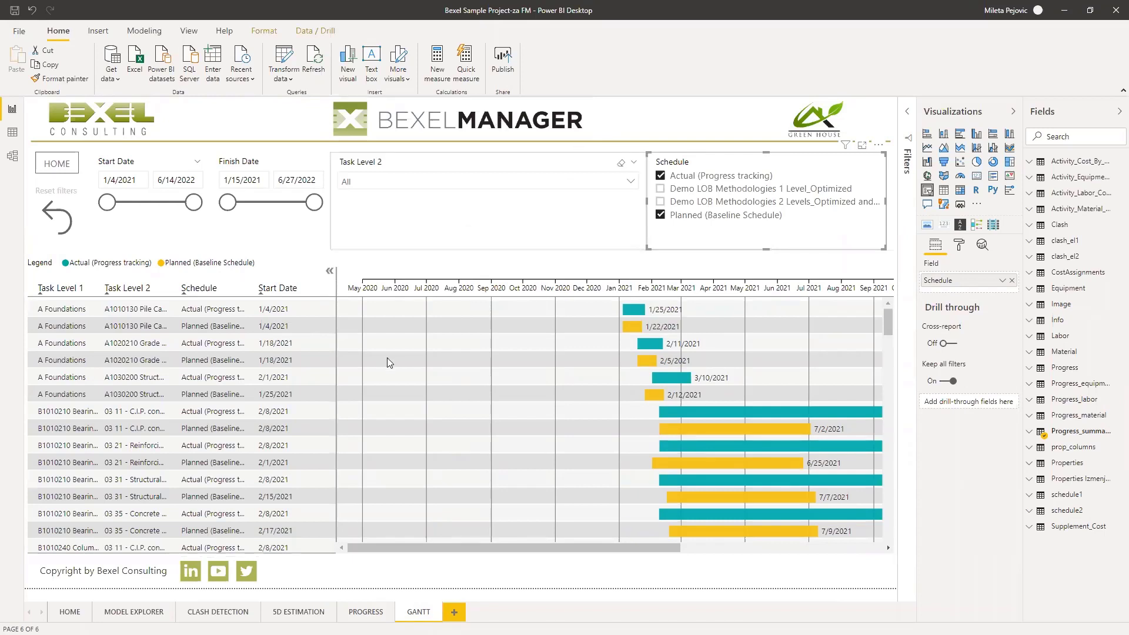
Return to the report's Home page and minimize the Power BI Desktop window.
{"action": "left_click", "coordinate": [69, 612]}
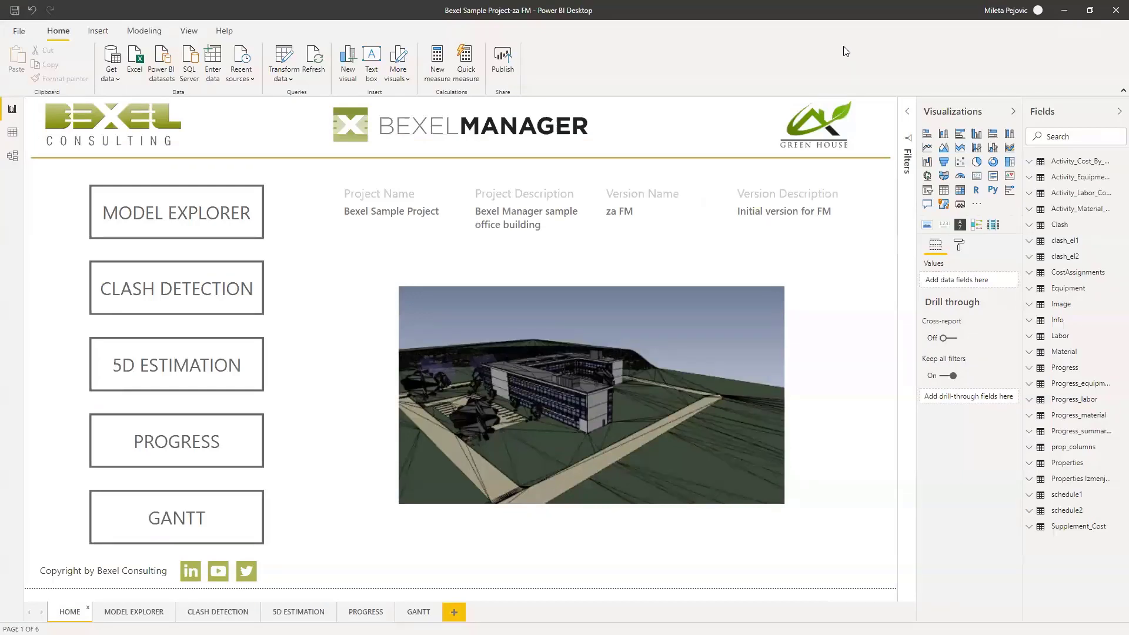
{"action": "left_click", "coordinate": [1065, 11]}
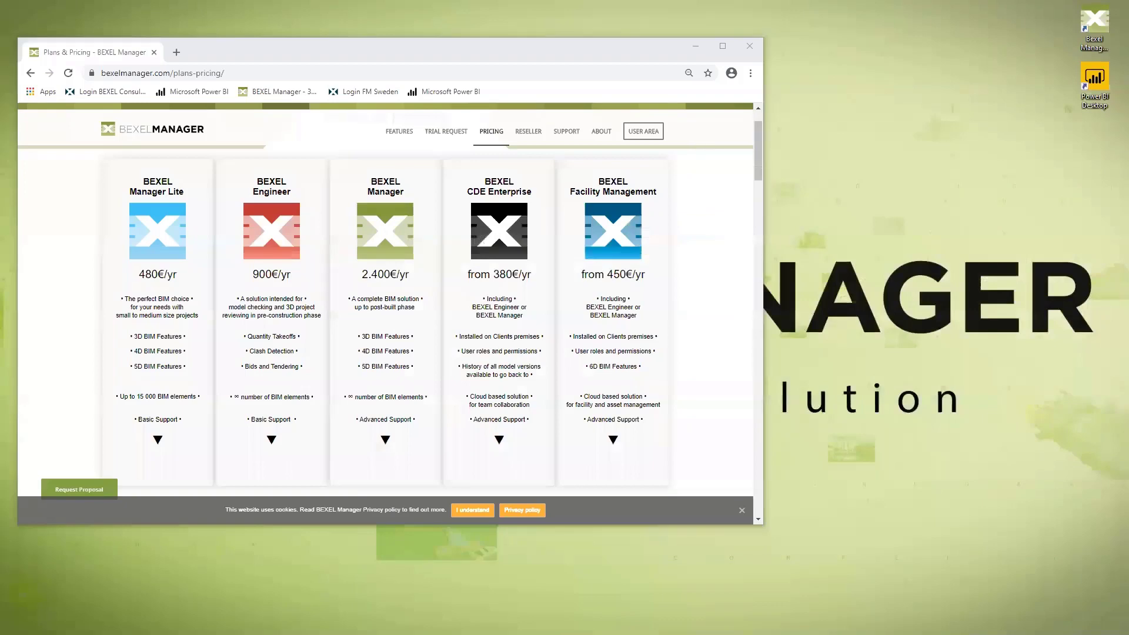
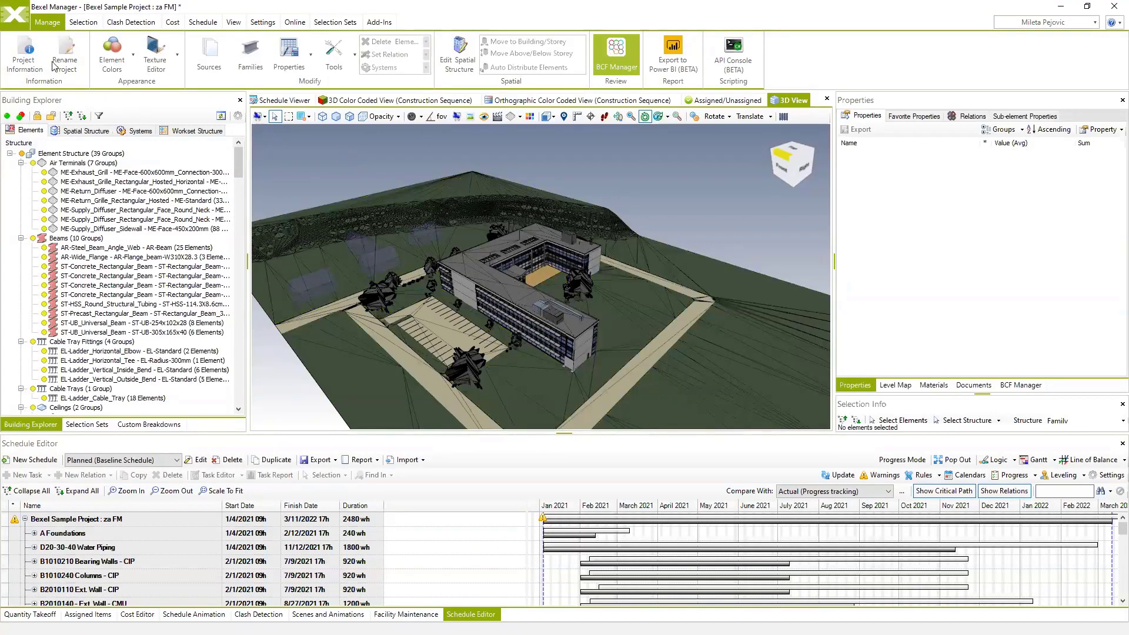
Show Bexel Manager's recent projects page, restore and move its window, and bring the BEXEL Manager Plans & Pricing web page forward.
{"action": "left_click", "coordinate": [10, 18]}
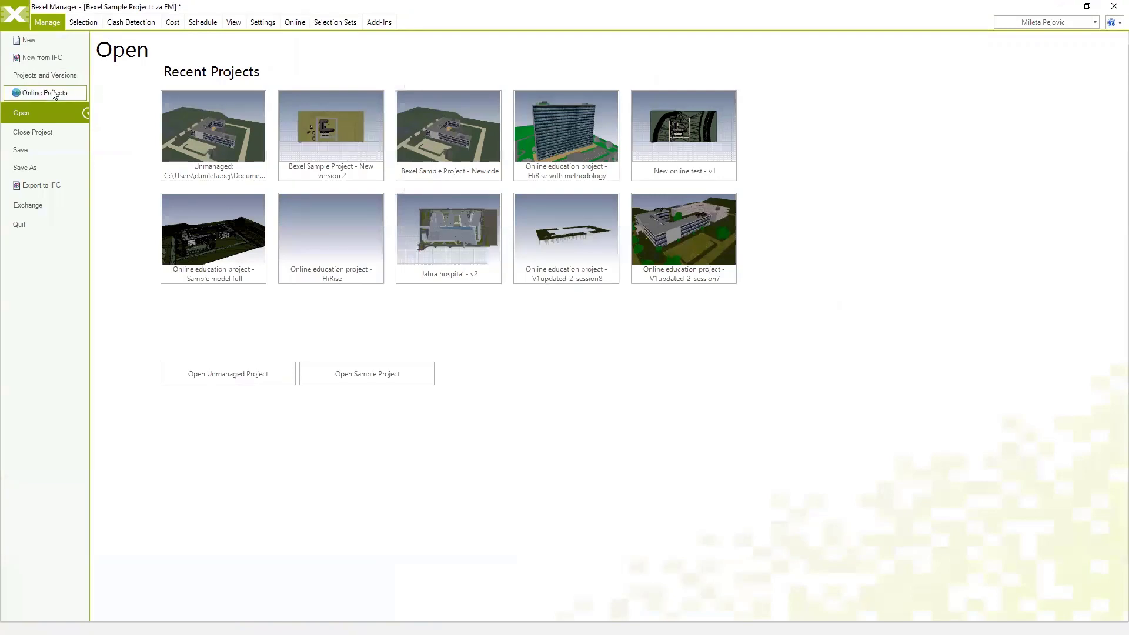
{"action": "left_click", "coordinate": [1088, 6]}
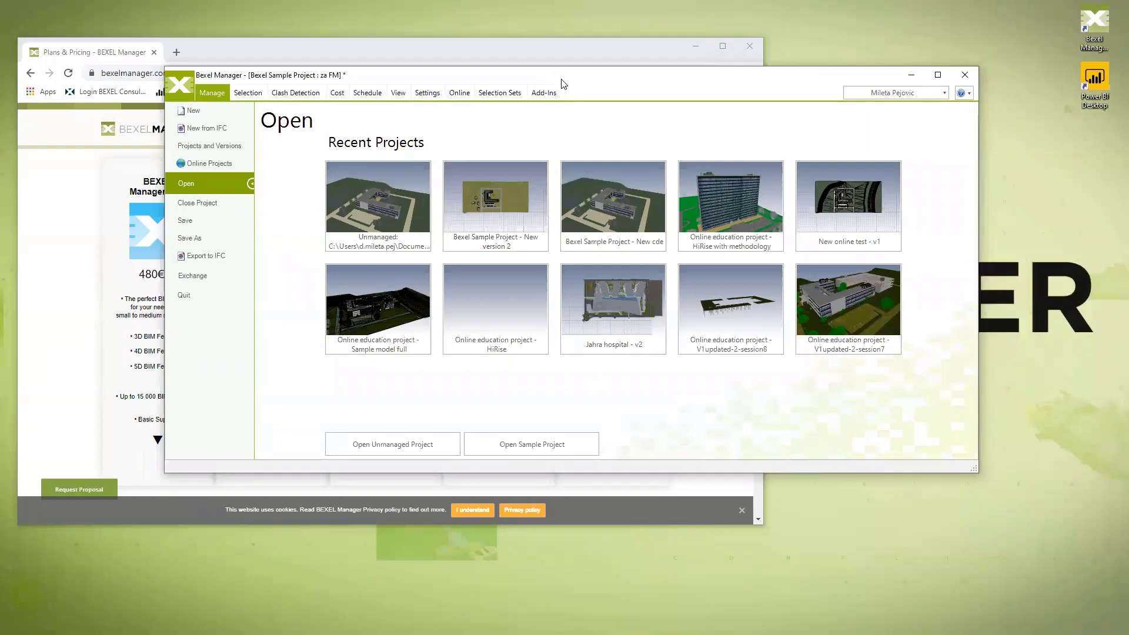
{"action": "left_click_drag", "start_coordinate": [561, 84], "coordinate": [575, 133]}
{"action": "left_click", "coordinate": [555, 50]}
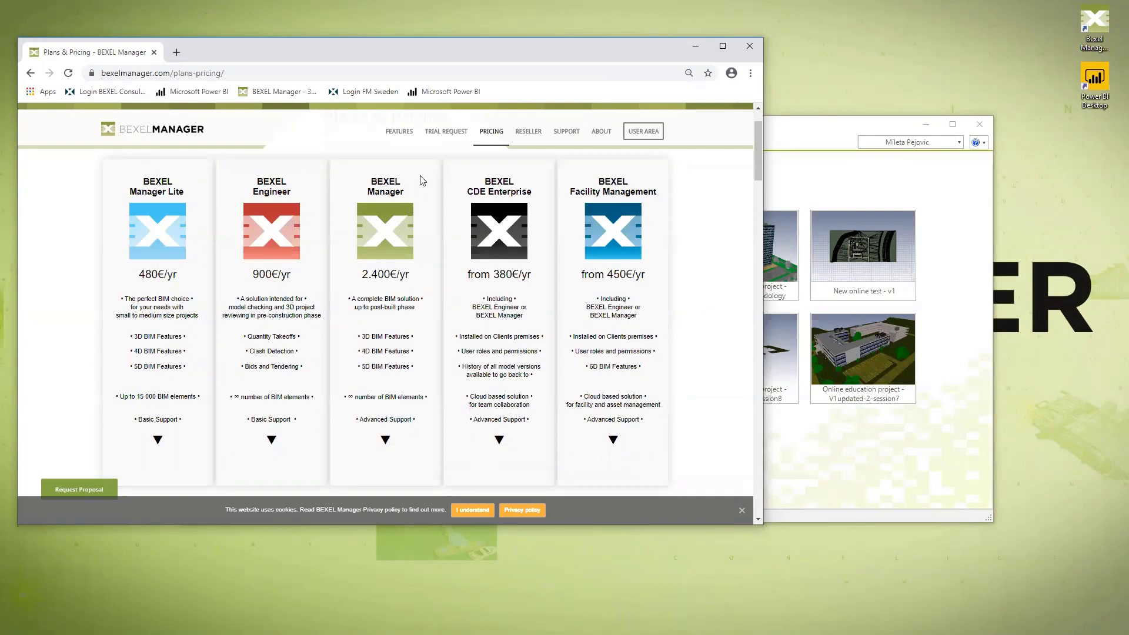
Bring the Bexel Manager window back to the front and maximize it.
{"action": "left_click", "coordinate": [791, 129]}
{"action": "left_click_drag", "start_coordinate": [873, 118], "coordinate": [831, 112]}
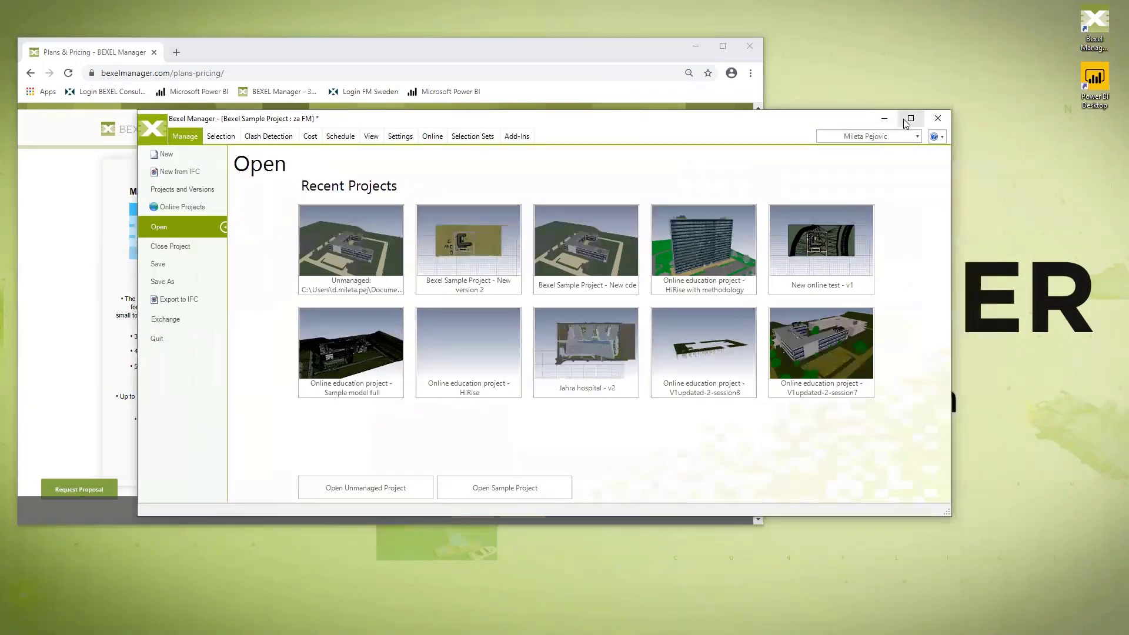
{"action": "left_click", "coordinate": [910, 119]}
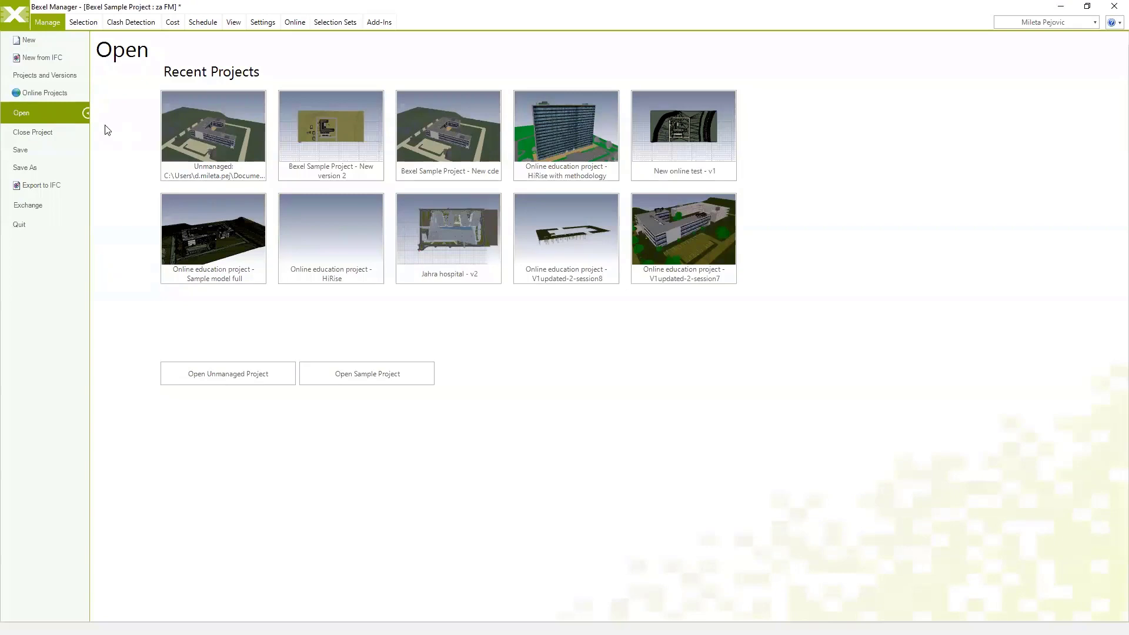
Open the online Project Management Center, look over its two Bexel Sample Project entries and select the Online server.
{"action": "left_click", "coordinate": [38, 96]}
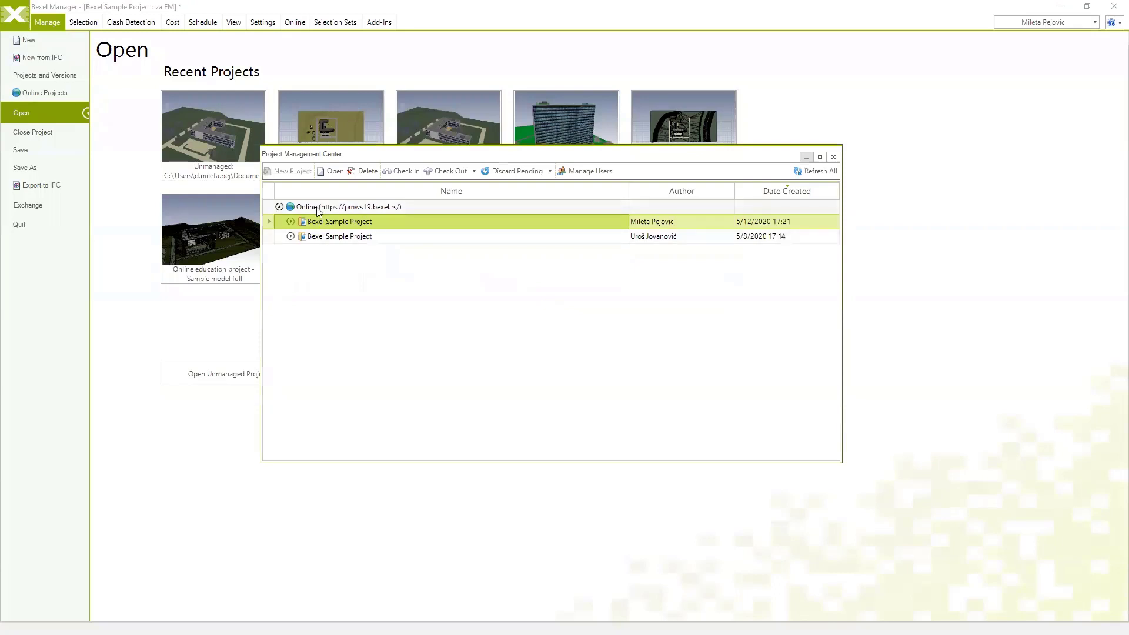
{"action": "left_click", "coordinate": [380, 207]}
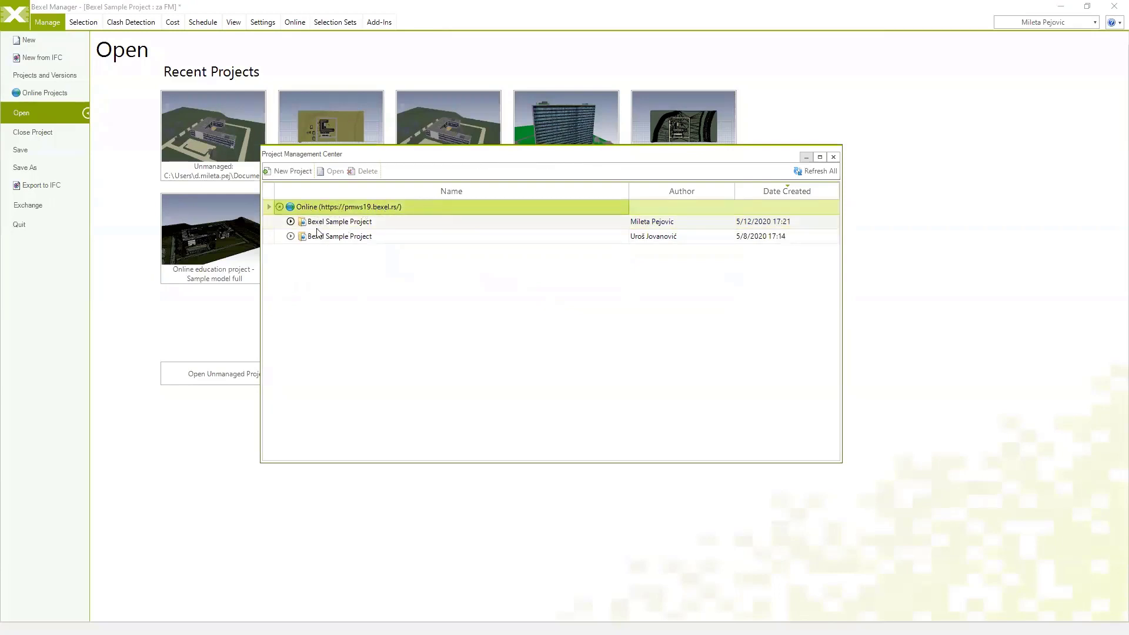
{"action": "left_click", "coordinate": [341, 228]}
{"action": "left_click", "coordinate": [343, 236]}
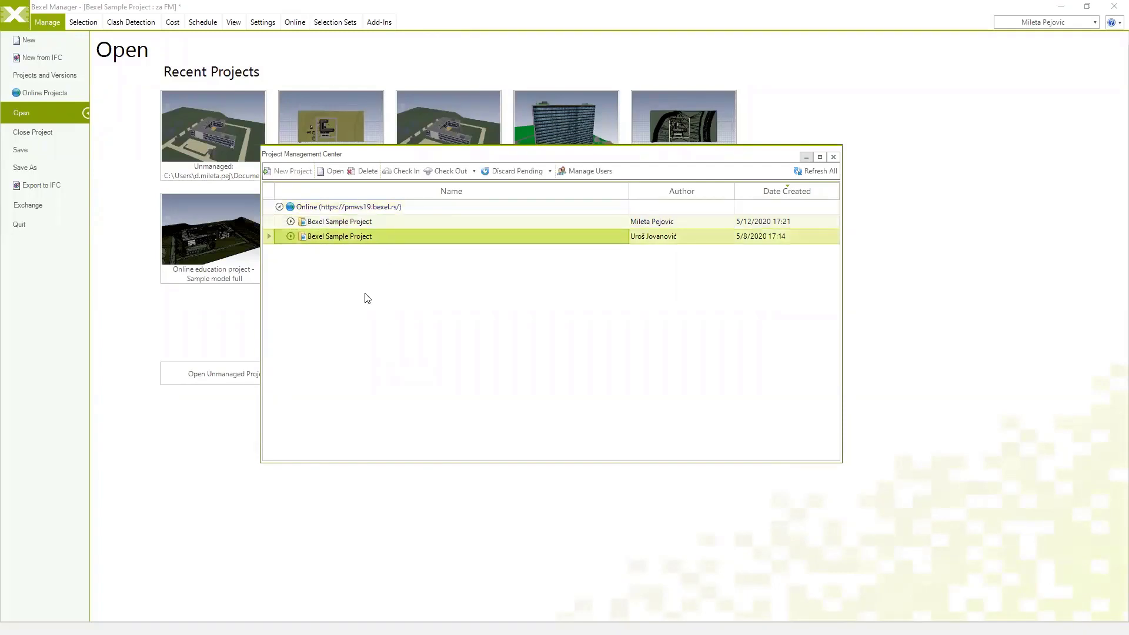
{"action": "left_click", "coordinate": [321, 207]}
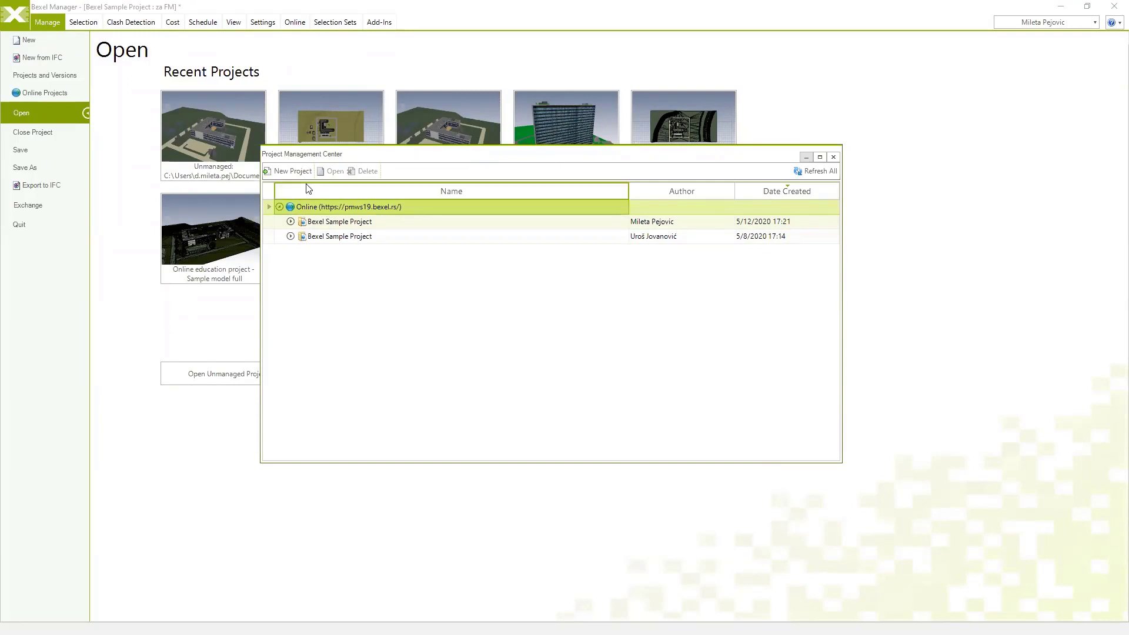
Start a new online project named NEW CDE Project with the version name Version1.
{"action": "left_click", "coordinate": [293, 171]}
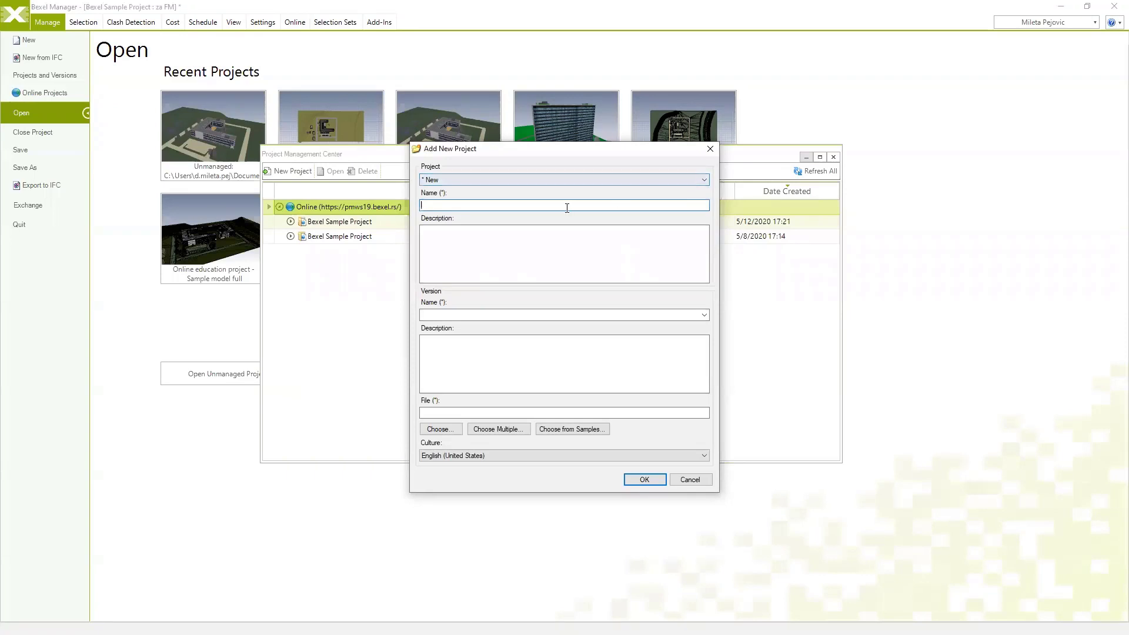
{"action": "type", "text": "W CDE Project"}
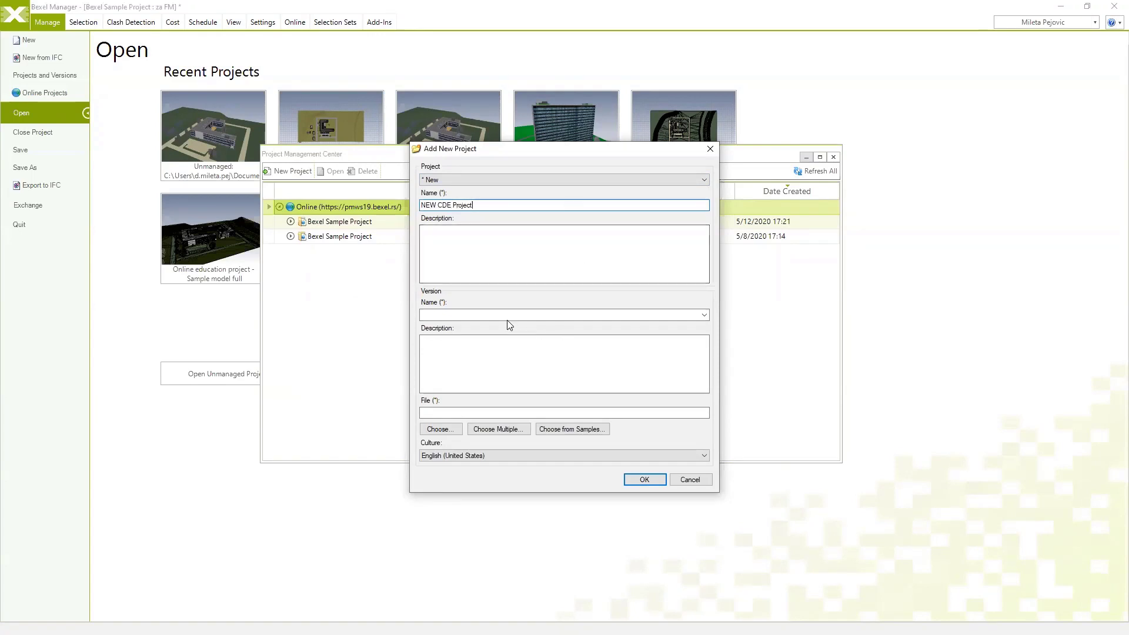
{"action": "left_click", "coordinate": [504, 315]}
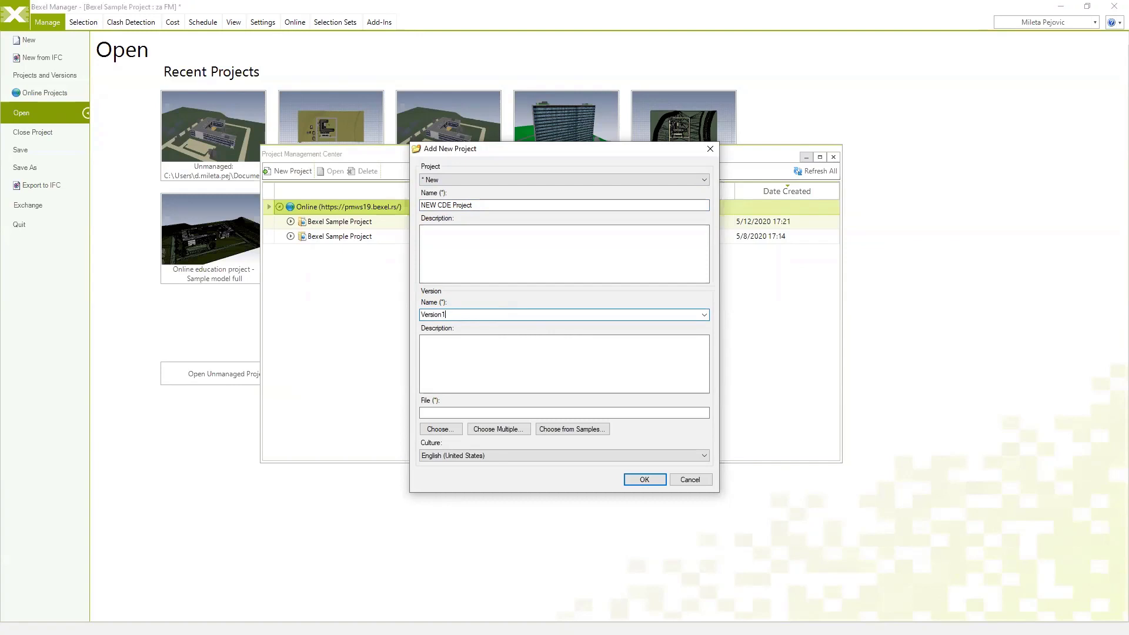
Choose the sample file V1.besln as the project file and create the project.
{"action": "left_click", "coordinate": [553, 429]}
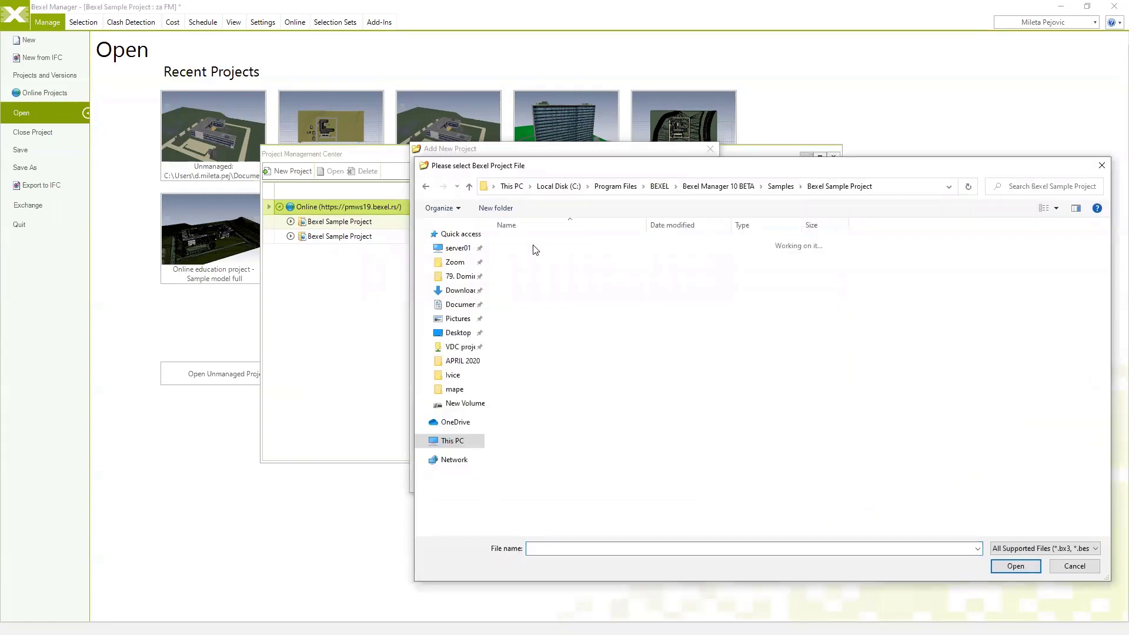
{"action": "left_click", "coordinate": [522, 267]}
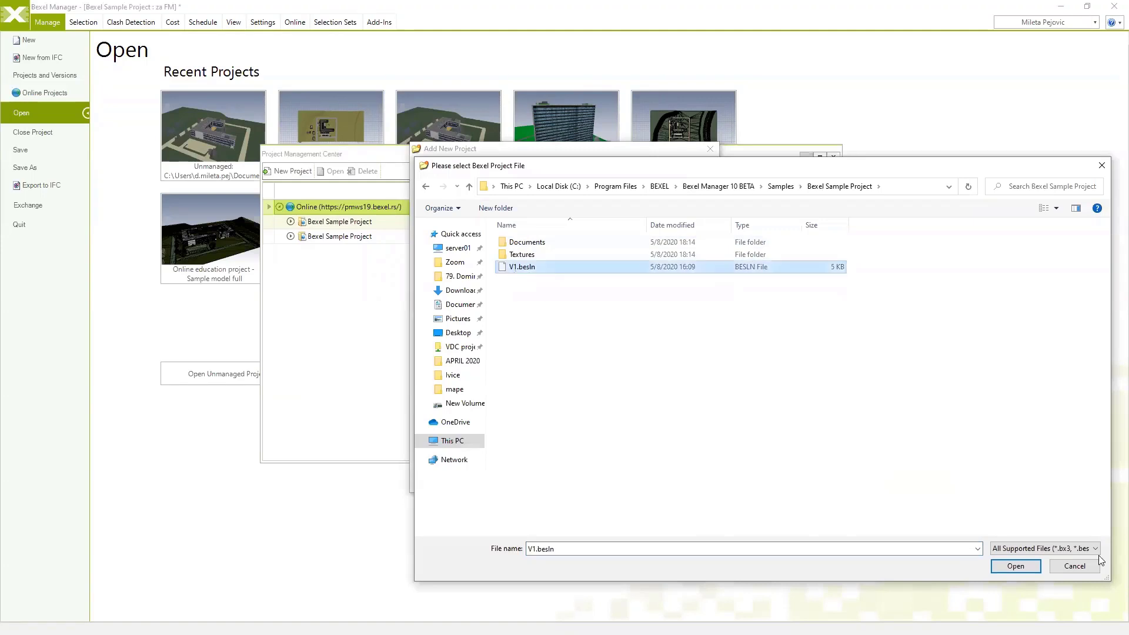
{"action": "left_click", "coordinate": [1015, 566]}
{"action": "left_click", "coordinate": [653, 480]}
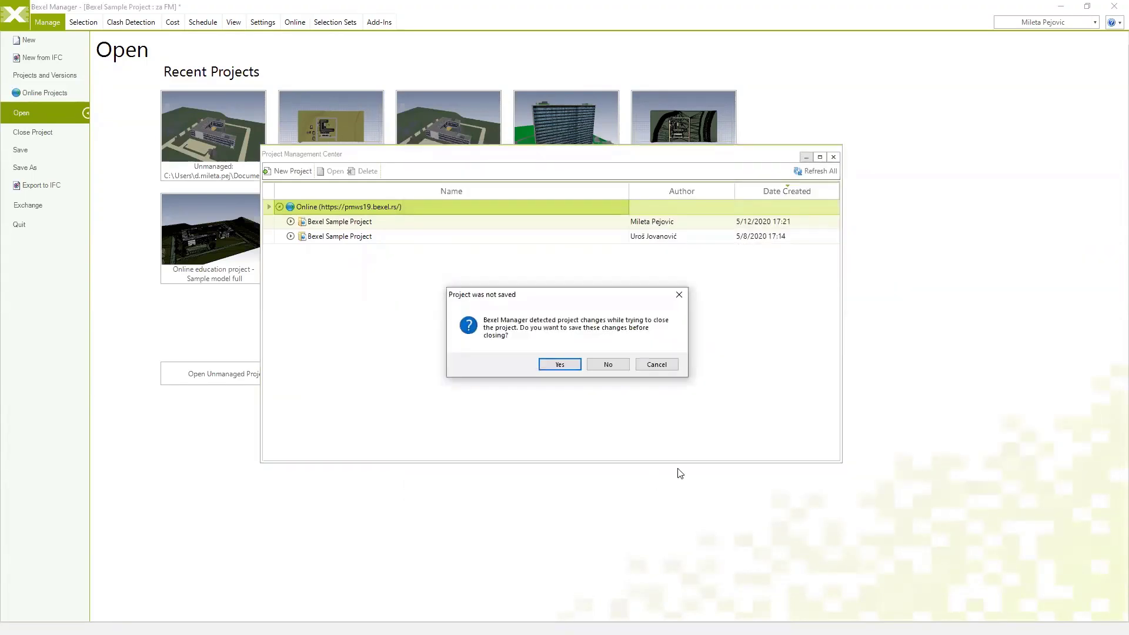
Close the currently open project without saving its changes and acknowledge the upgrade and check-in notices.
{"action": "left_click", "coordinate": [602, 364]}
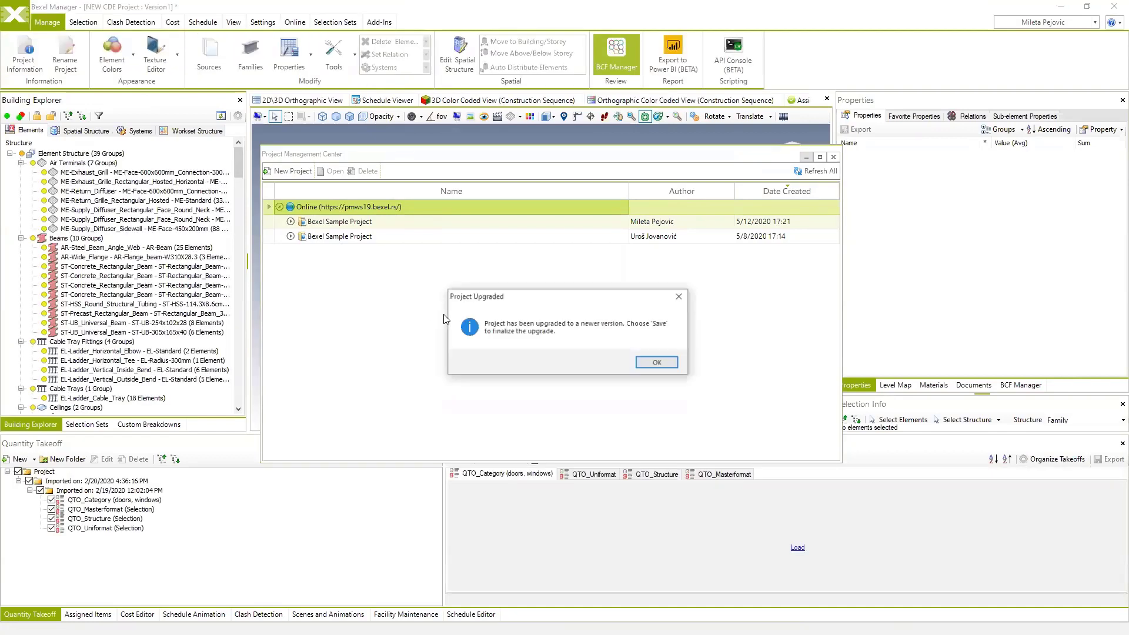
{"action": "left_click", "coordinate": [669, 365]}
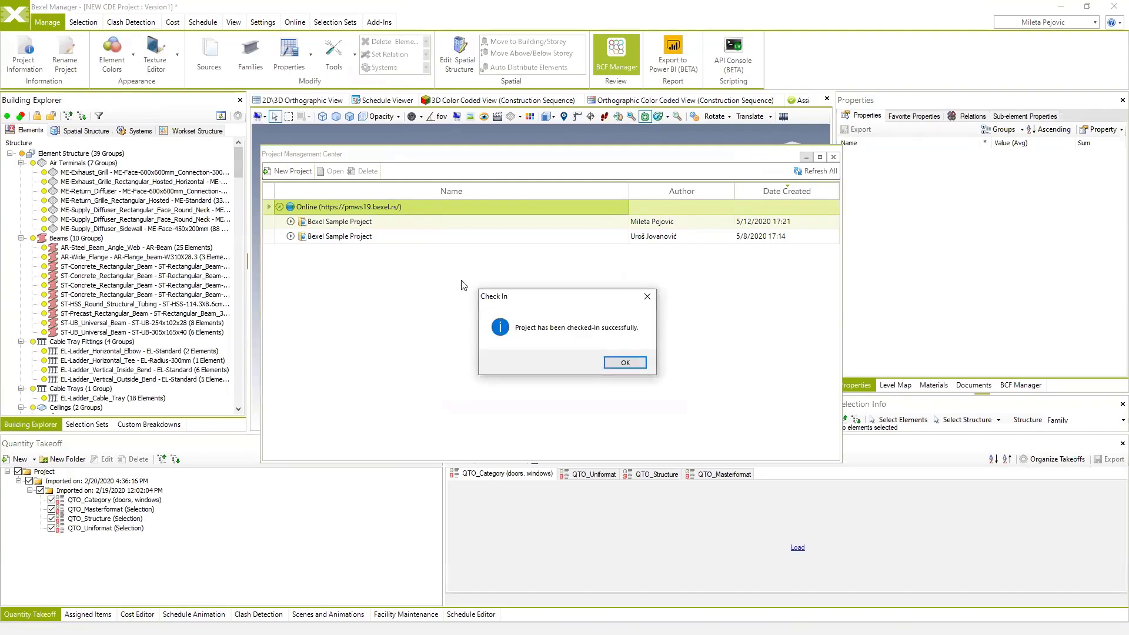
{"action": "left_click", "coordinate": [627, 363]}
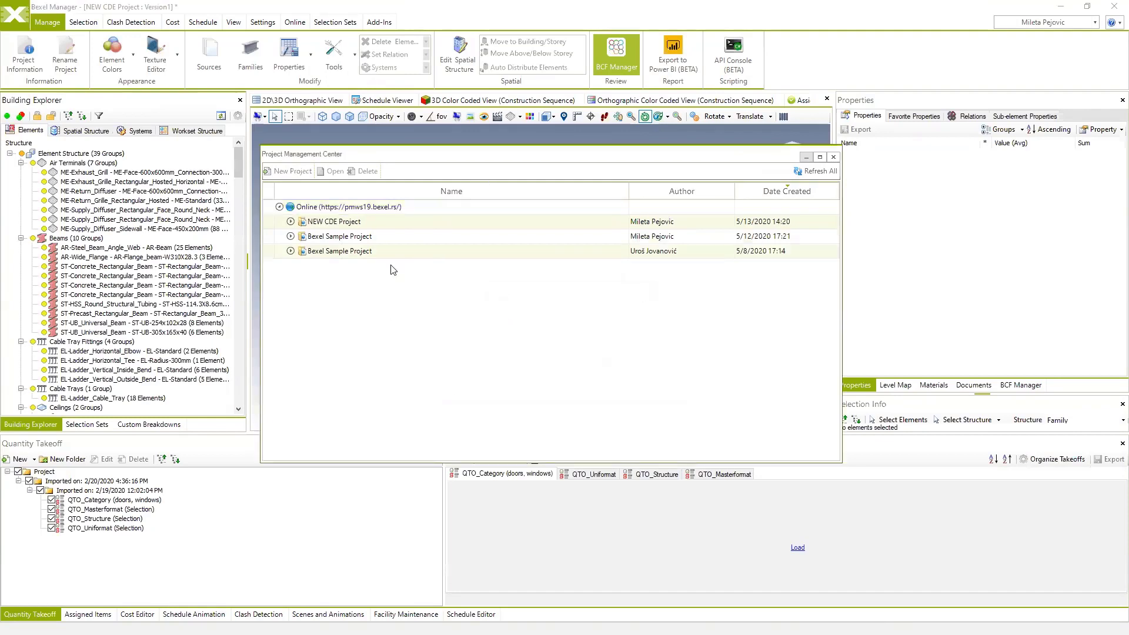
Open the project users list for NEW CDE Project, reposition its window and view the options available for the administrator.
{"action": "left_click", "coordinate": [337, 221]}
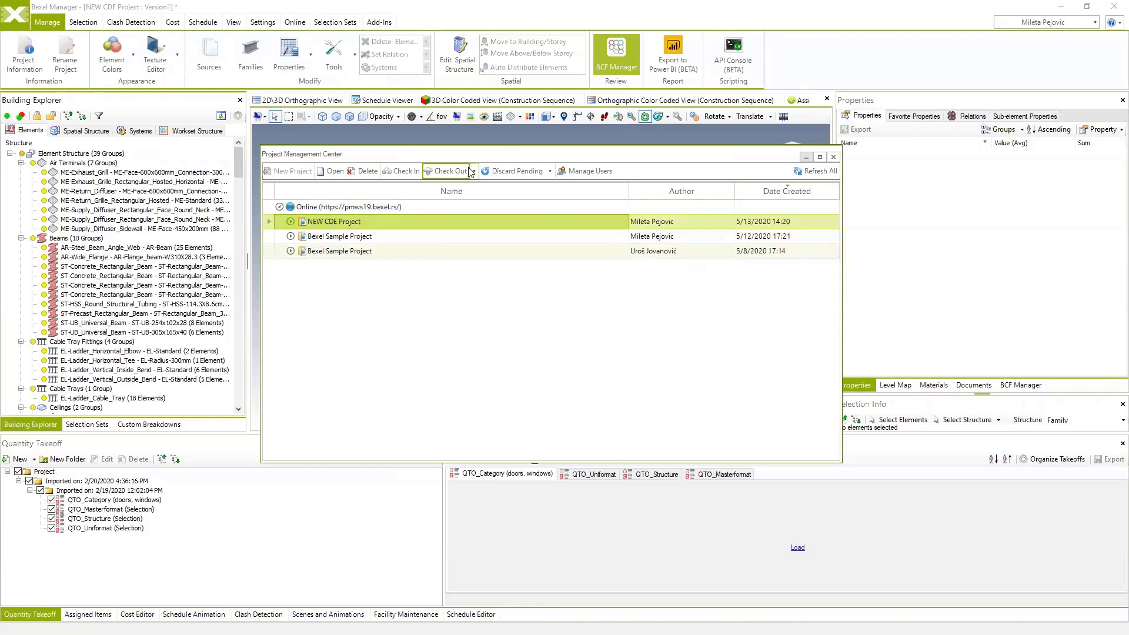
{"action": "left_click", "coordinate": [586, 171]}
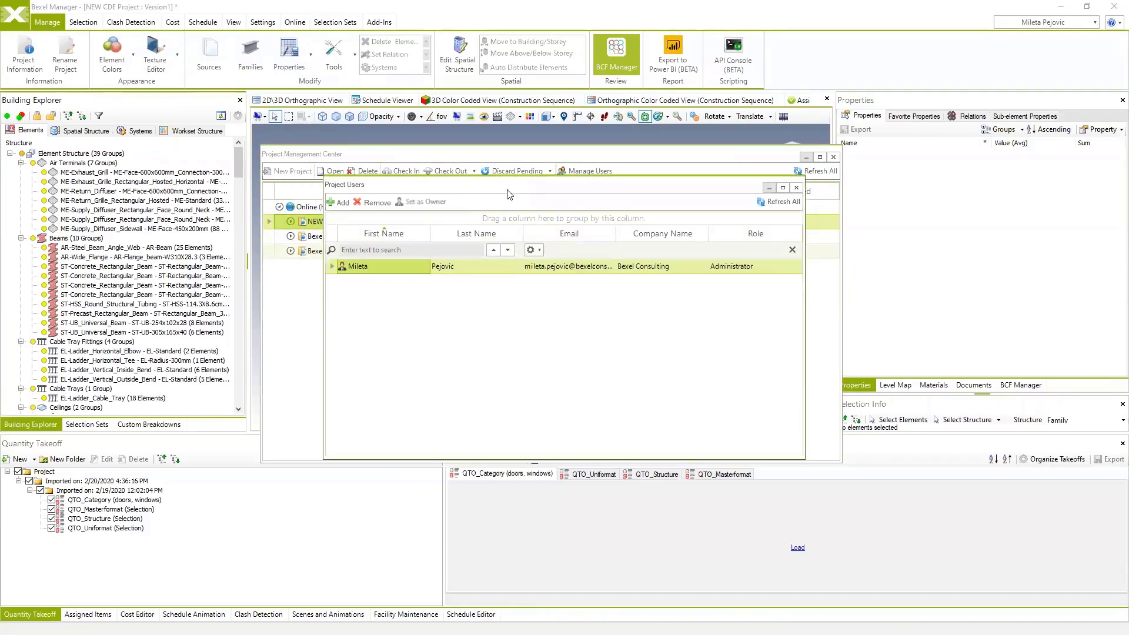
{"action": "left_click_drag", "start_coordinate": [470, 194], "coordinate": [598, 217]}
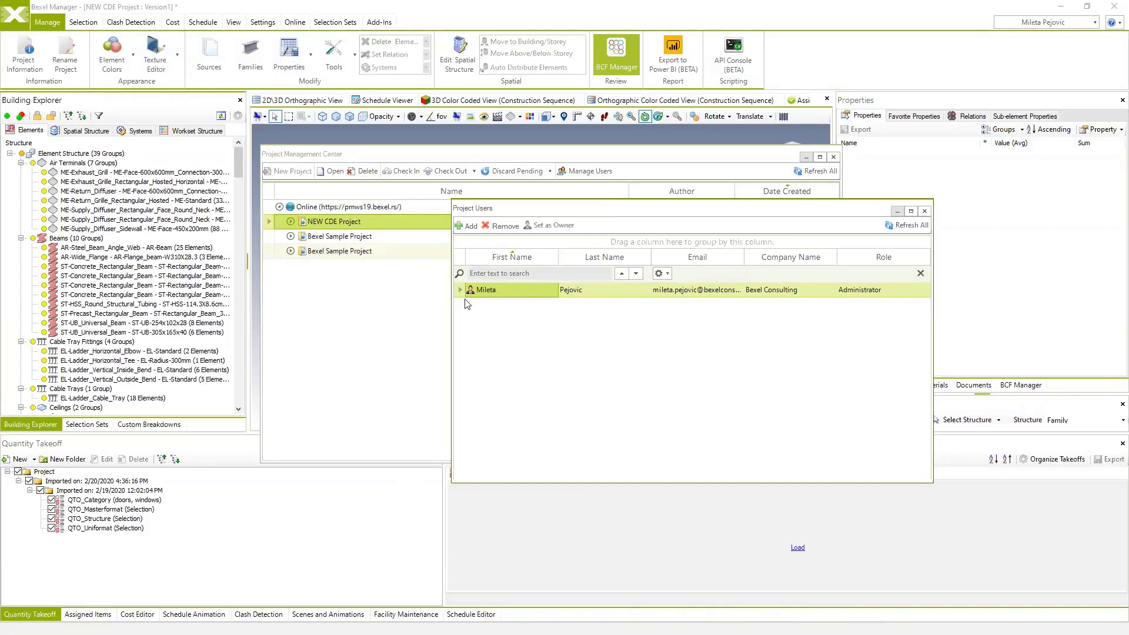
{"action": "right_click", "coordinate": [483, 294]}
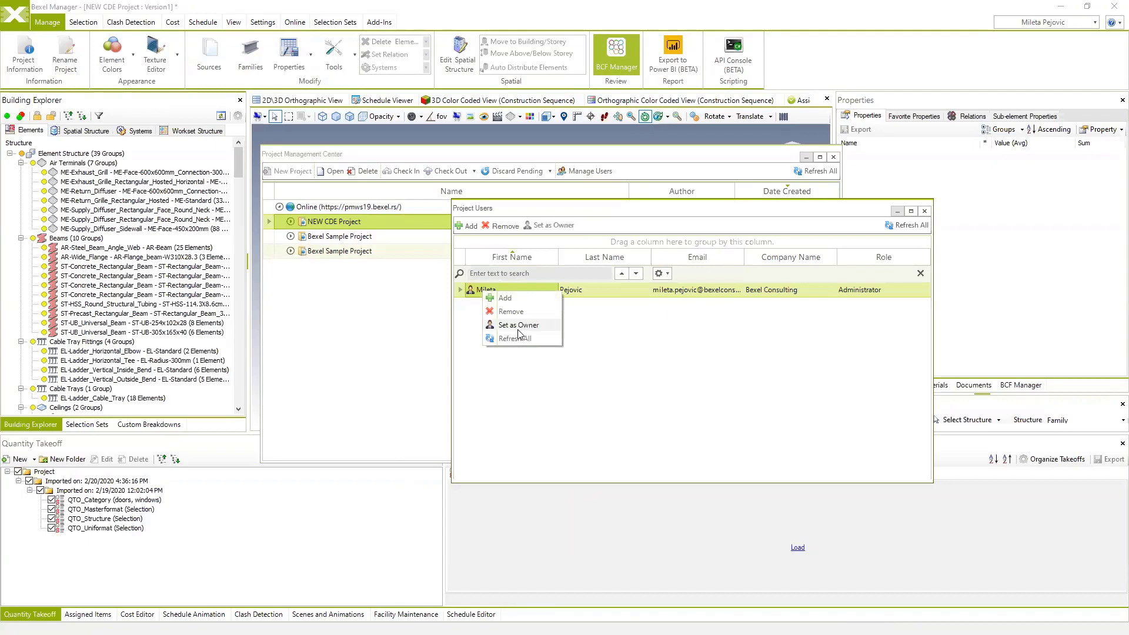
{"action": "left_click", "coordinate": [571, 379]}
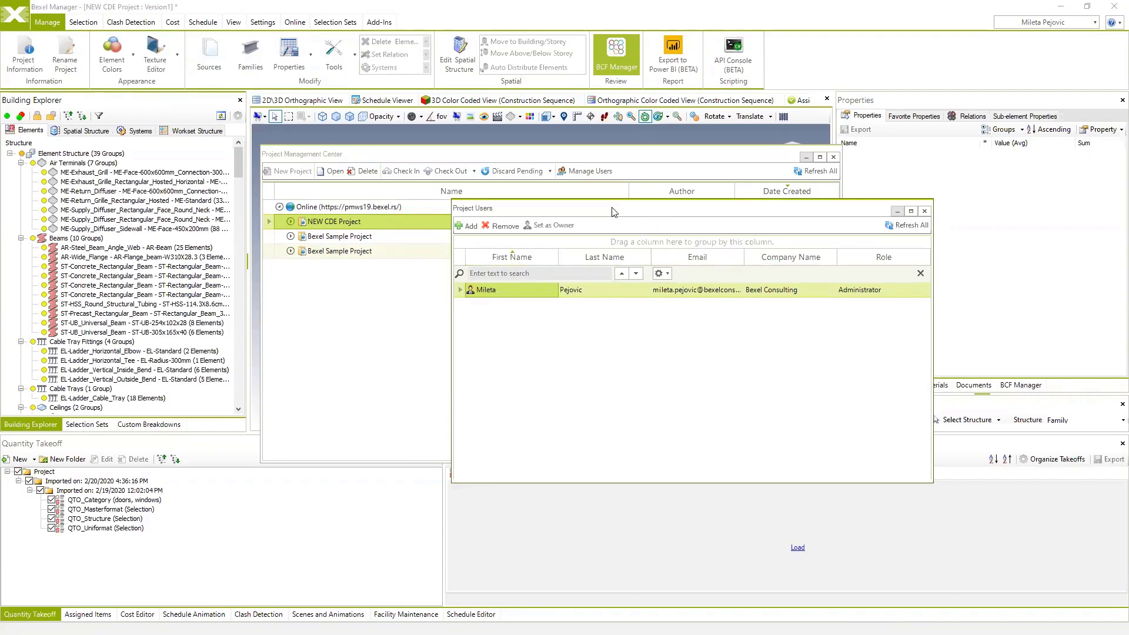
{"action": "left_click_drag", "start_coordinate": [611, 211], "coordinate": [537, 209]}
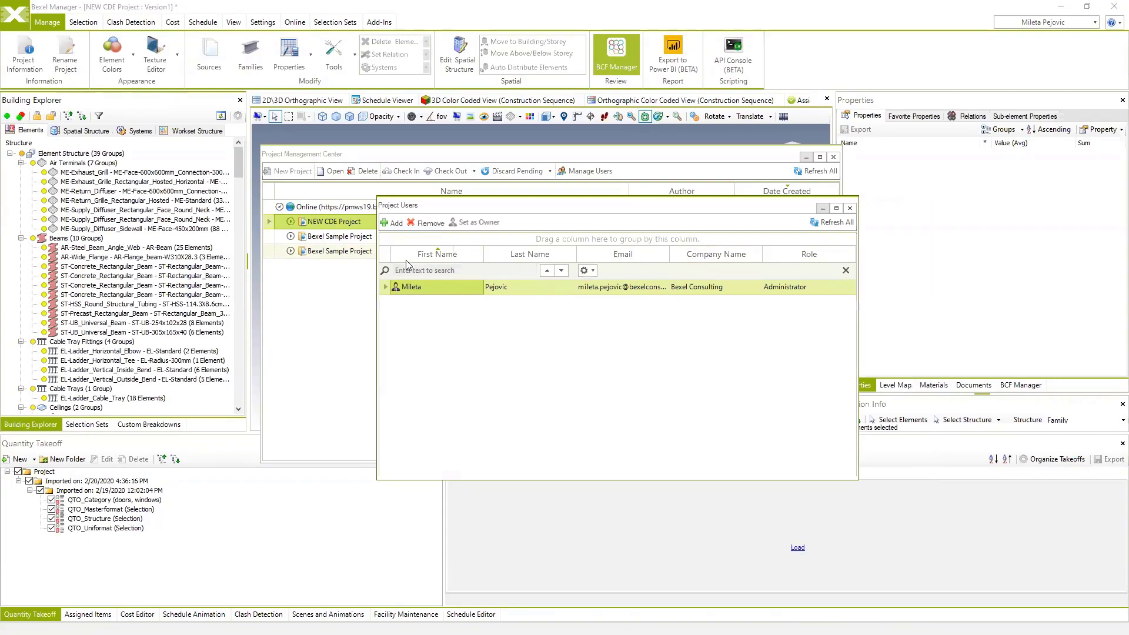
Add the second person in the available users list to NEW CDE Project.
{"action": "left_click", "coordinate": [401, 223]}
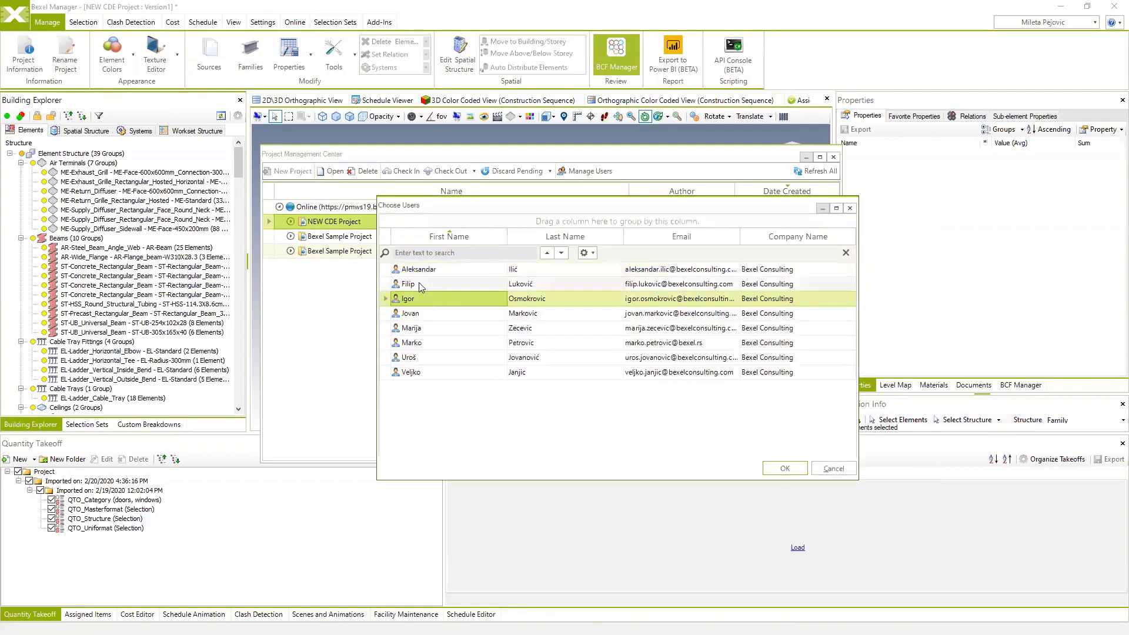
{"action": "left_click", "coordinate": [405, 285]}
{"action": "left_click", "coordinate": [784, 469]}
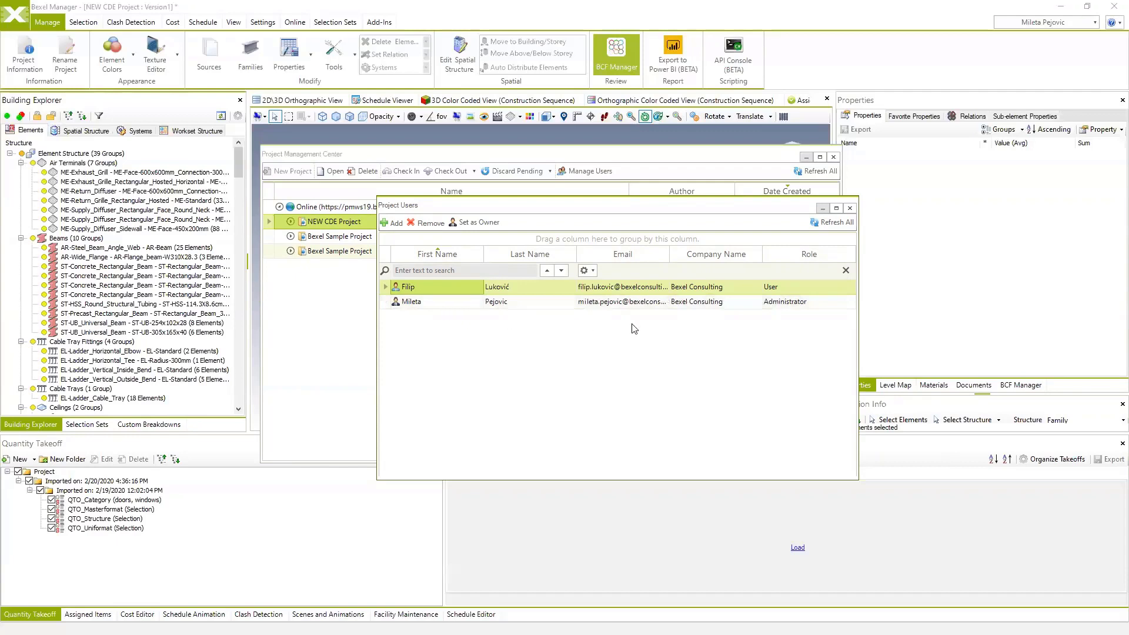
Review the management options for the newly added user and close the project users list.
{"action": "right_click", "coordinate": [412, 289]}
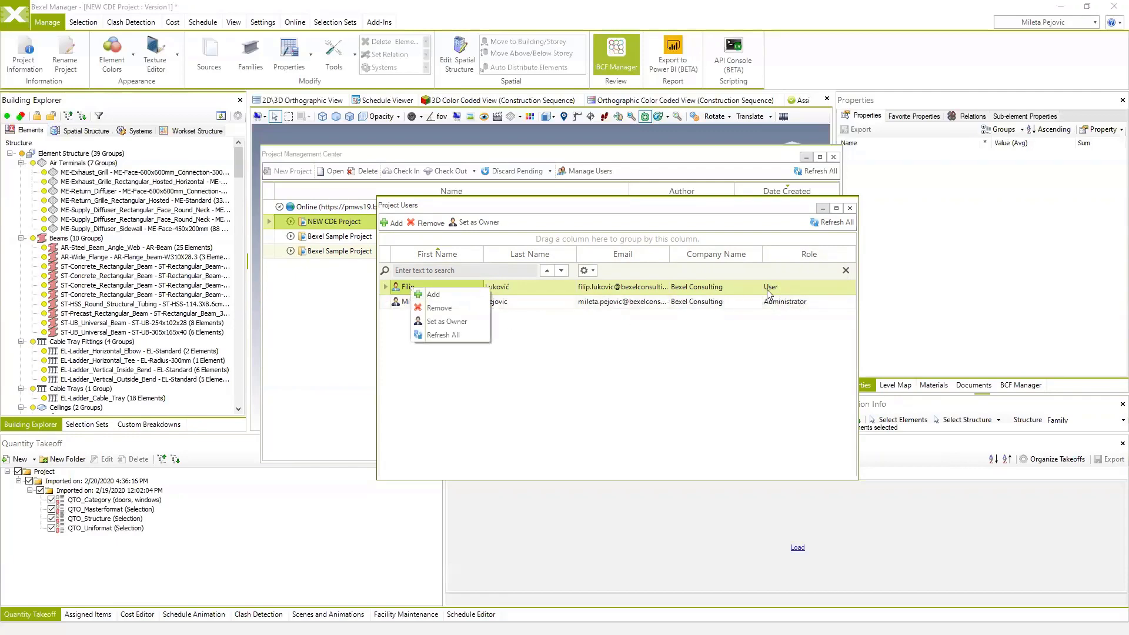
{"action": "left_click", "coordinate": [437, 383]}
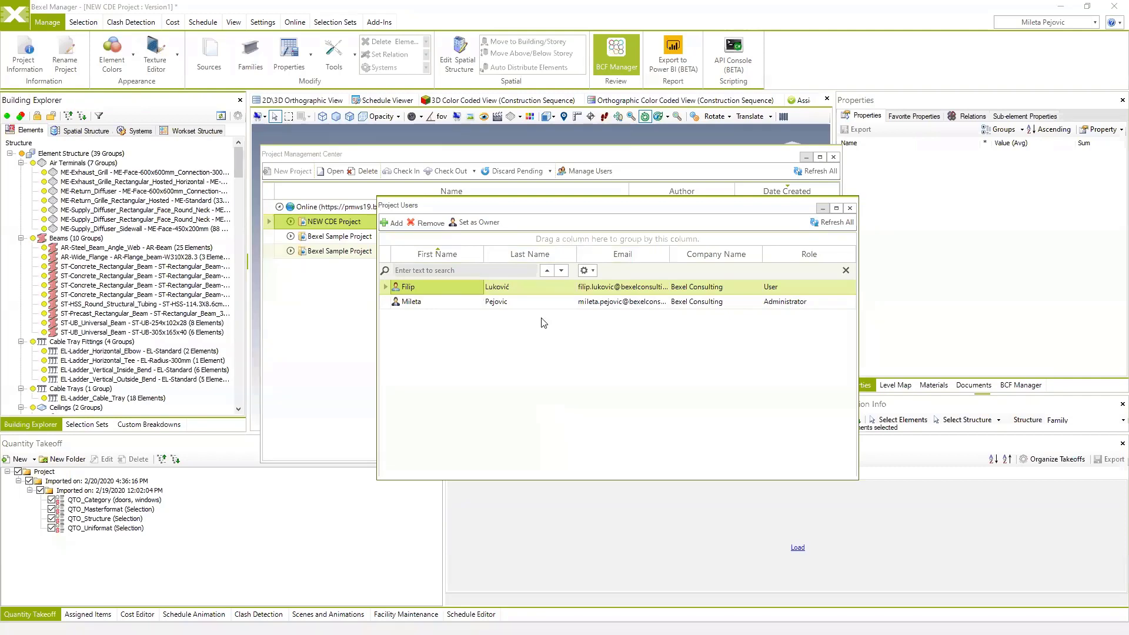
{"action": "left_click", "coordinate": [849, 209]}
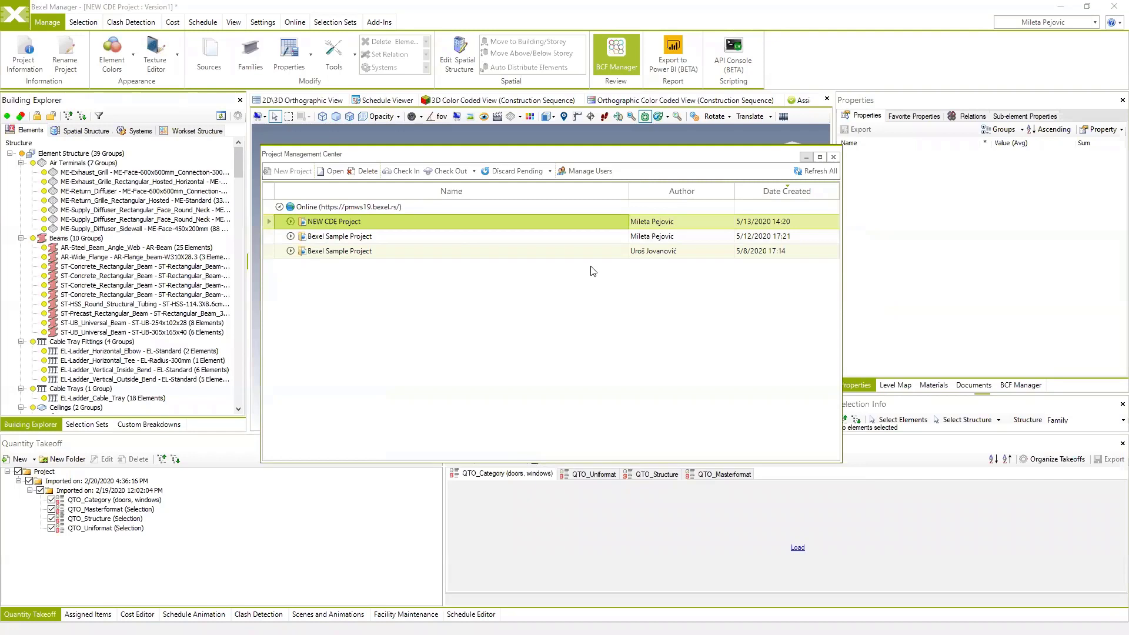
Expand NEW CDE Project to view its revisions, reselect the project and close the Project Management Center.
{"action": "left_click", "coordinate": [291, 222]}
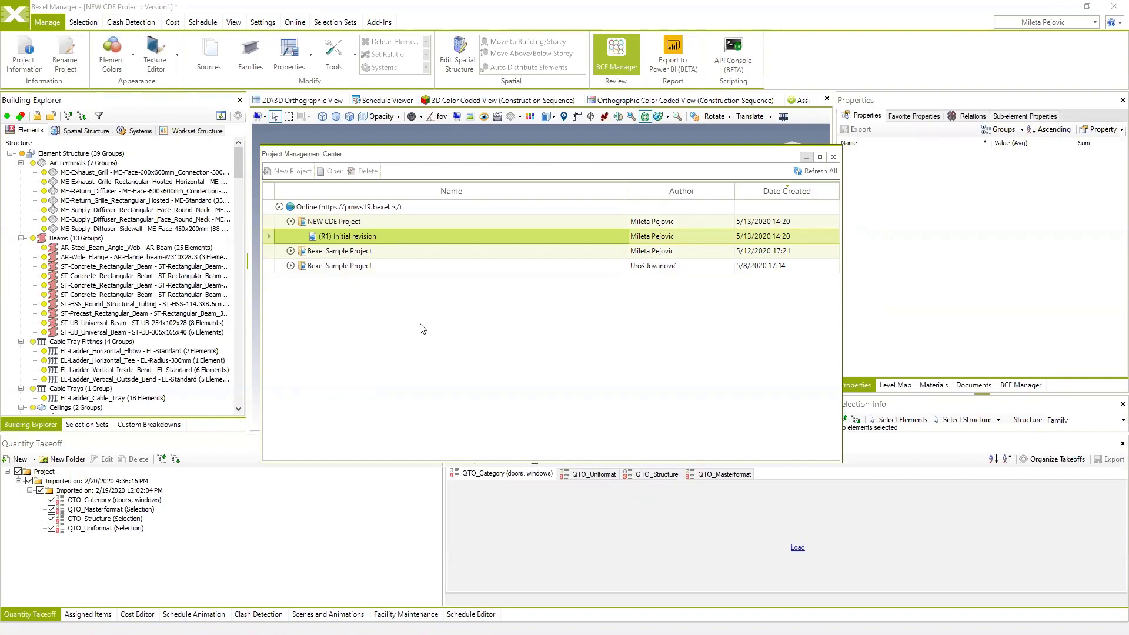
{"action": "left_click", "coordinate": [338, 221]}
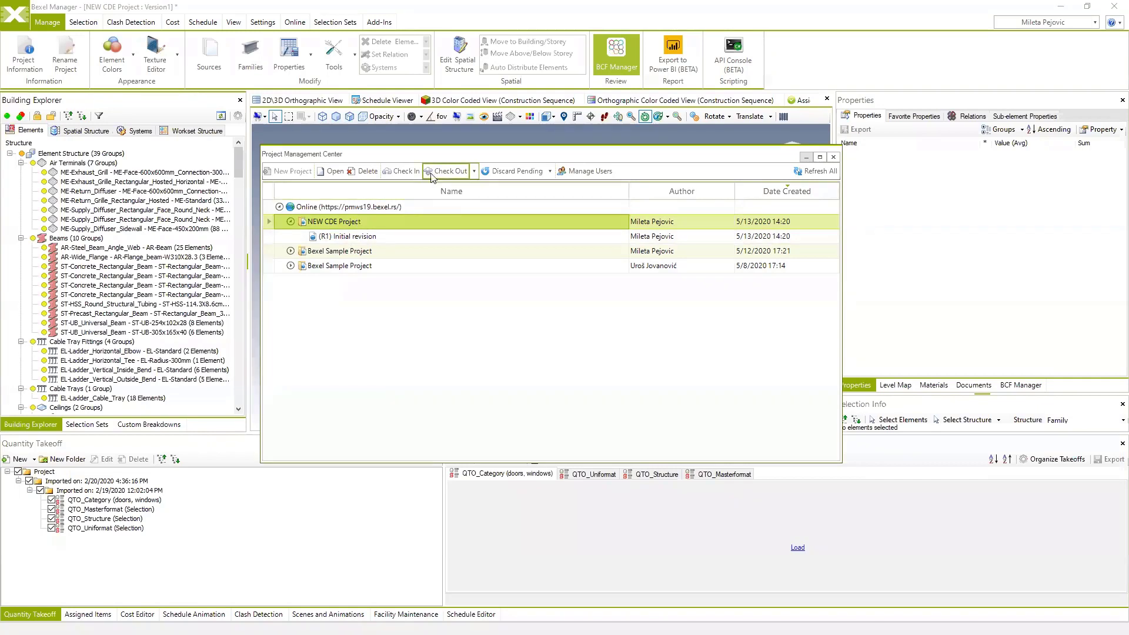
{"action": "left_click", "coordinate": [833, 157]}
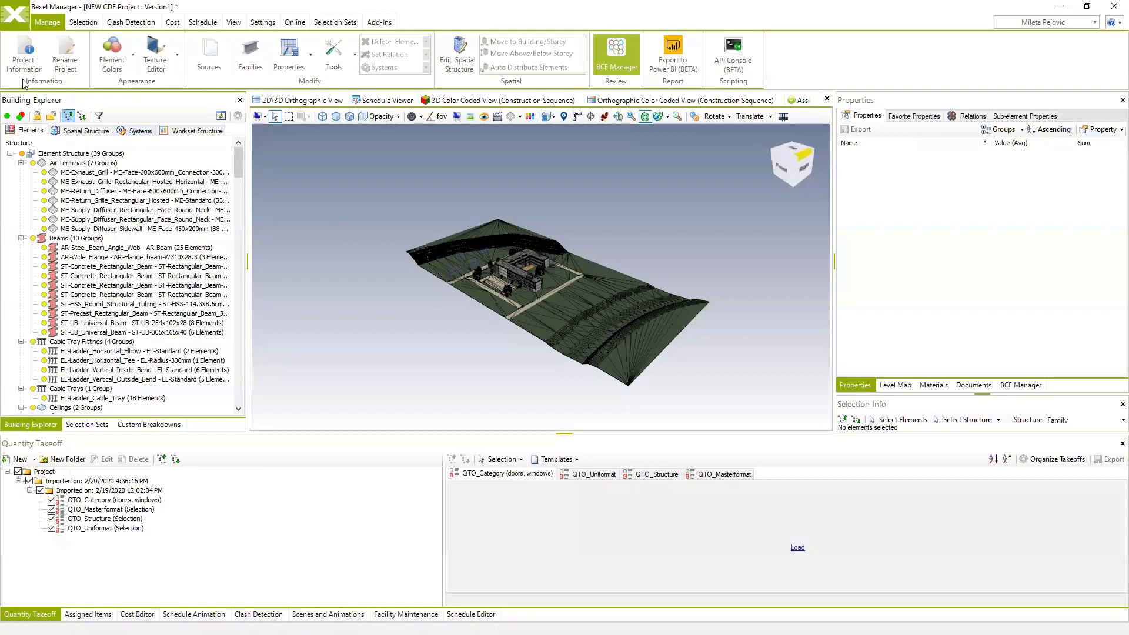
Show the Online commands for the project and examine the site model in the 3D view.
{"action": "left_click", "coordinate": [294, 22]}
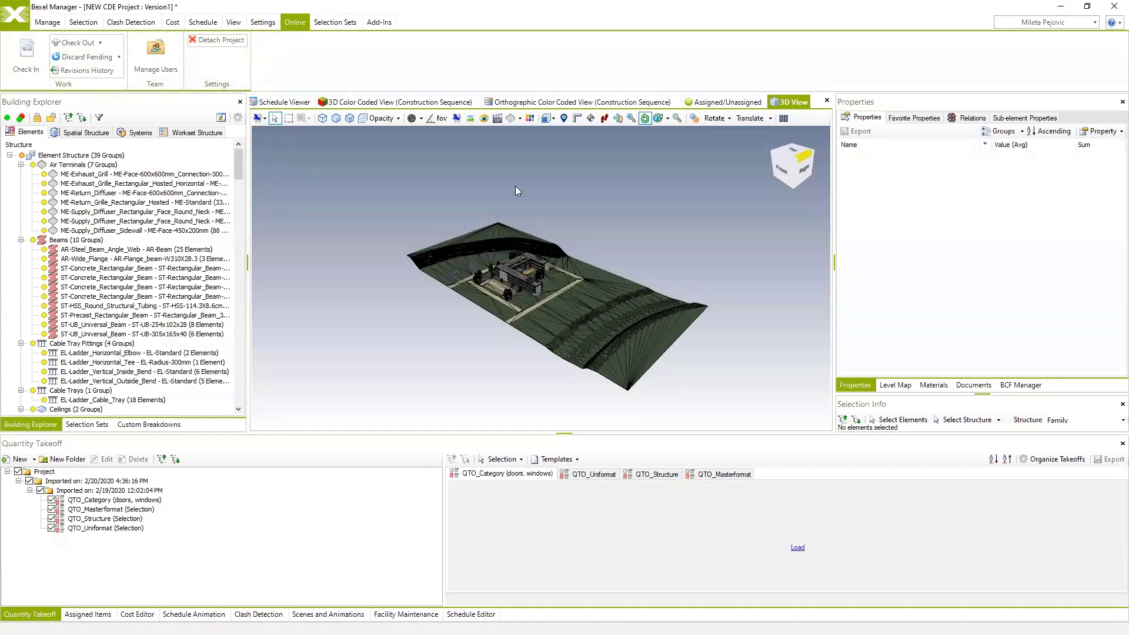
{"action": "left_click_drag", "start_coordinate": [508, 254], "coordinate": [635, 394]}
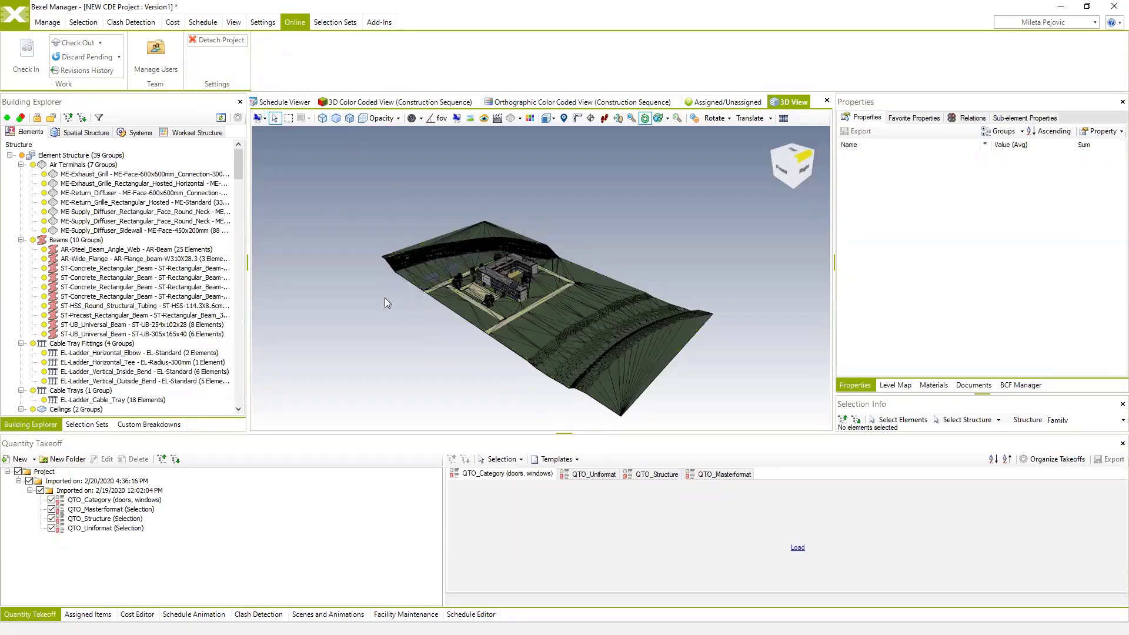
{"action": "mouse_move", "coordinate": [569, 265]}
{"action": "left_mouse_down"}
{"action": "mouse_move", "coordinate": [585, 295]}
{"action": "mouse_move", "coordinate": [358, 187]}
{"action": "left_mouse_up"}
{"action": "scroll", "coordinate": [535, 280], "scroll_direction": "up", "scroll_amount": 3}
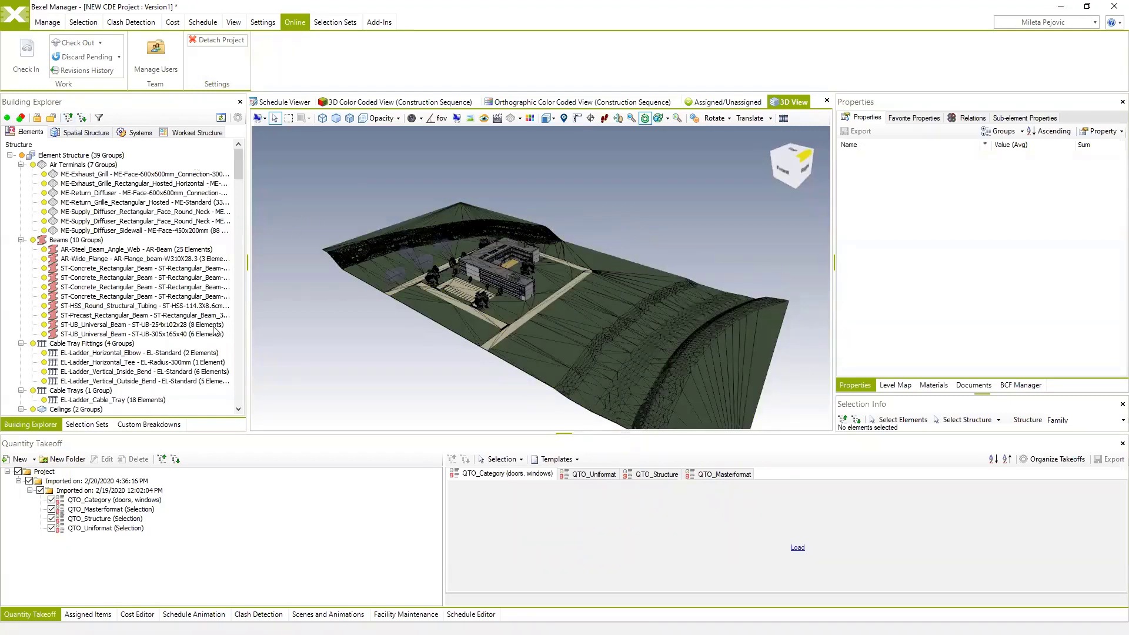
View the project's selection sets, inspect the building up close in 3D and return to the Building Explorer.
{"action": "left_click", "coordinate": [87, 424]}
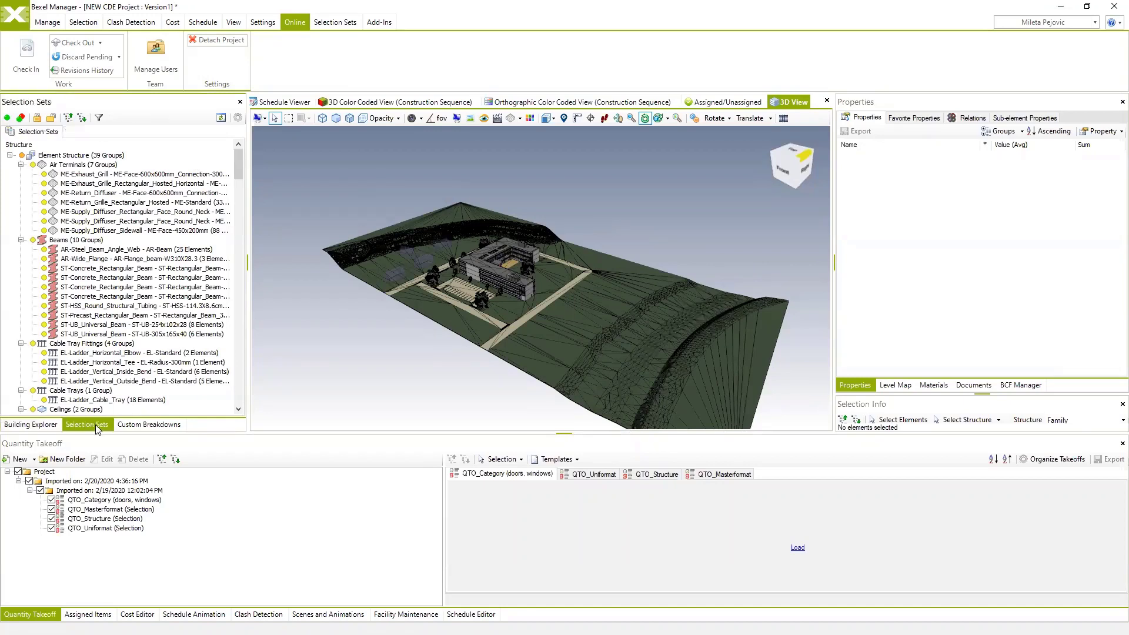
{"action": "left_click_drag", "start_coordinate": [513, 276], "coordinate": [435, 264]}
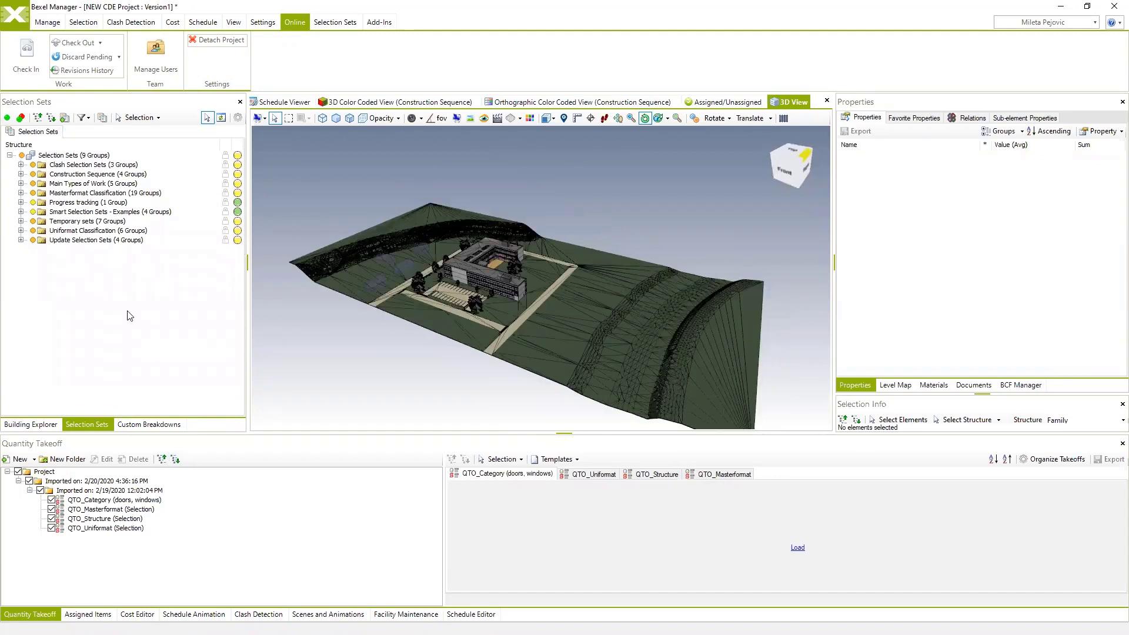
{"action": "scroll", "coordinate": [533, 282], "scroll_direction": "up", "scroll_amount": 3}
{"action": "scroll", "coordinate": [533, 282], "scroll_direction": "up", "scroll_amount": 2}
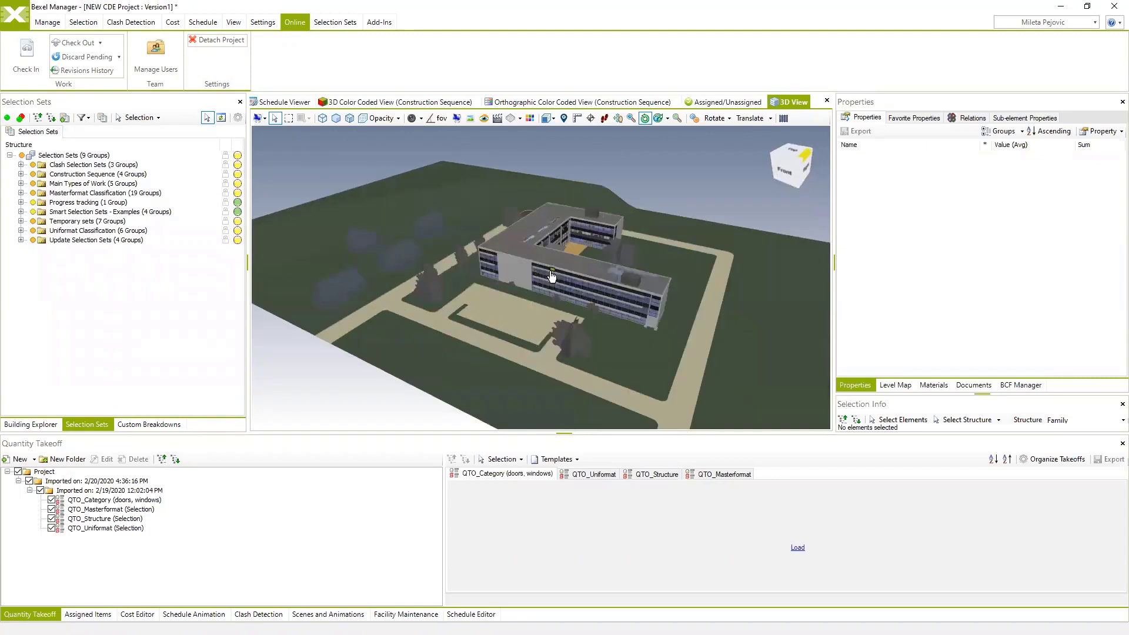
{"action": "left_click_drag", "start_coordinate": [638, 279], "coordinate": [569, 286]}
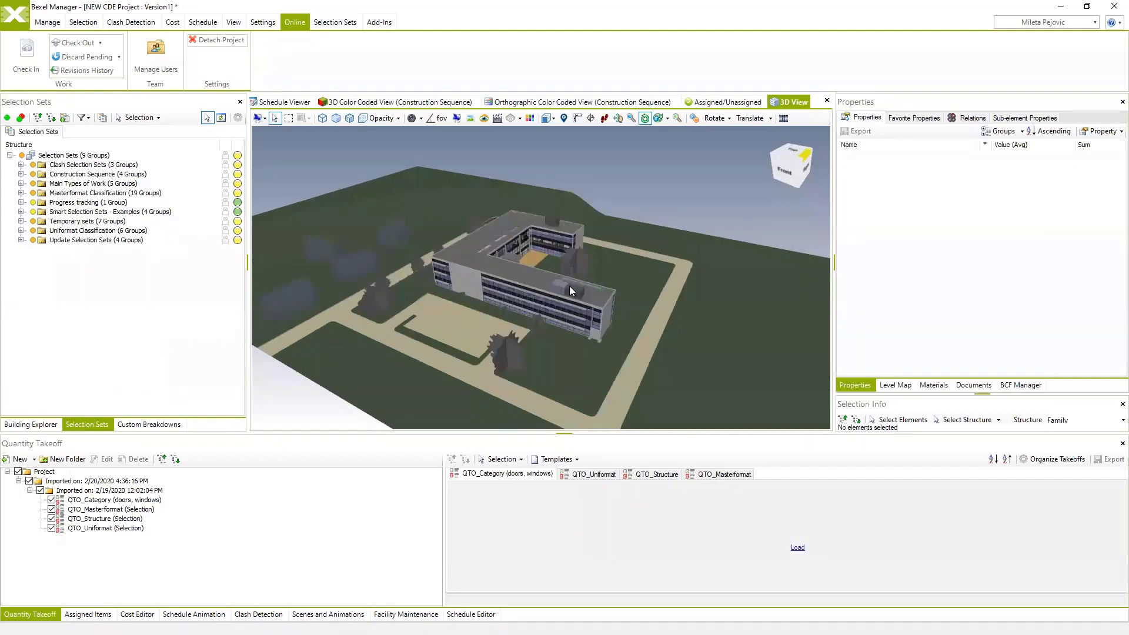
{"action": "left_click", "coordinate": [38, 425]}
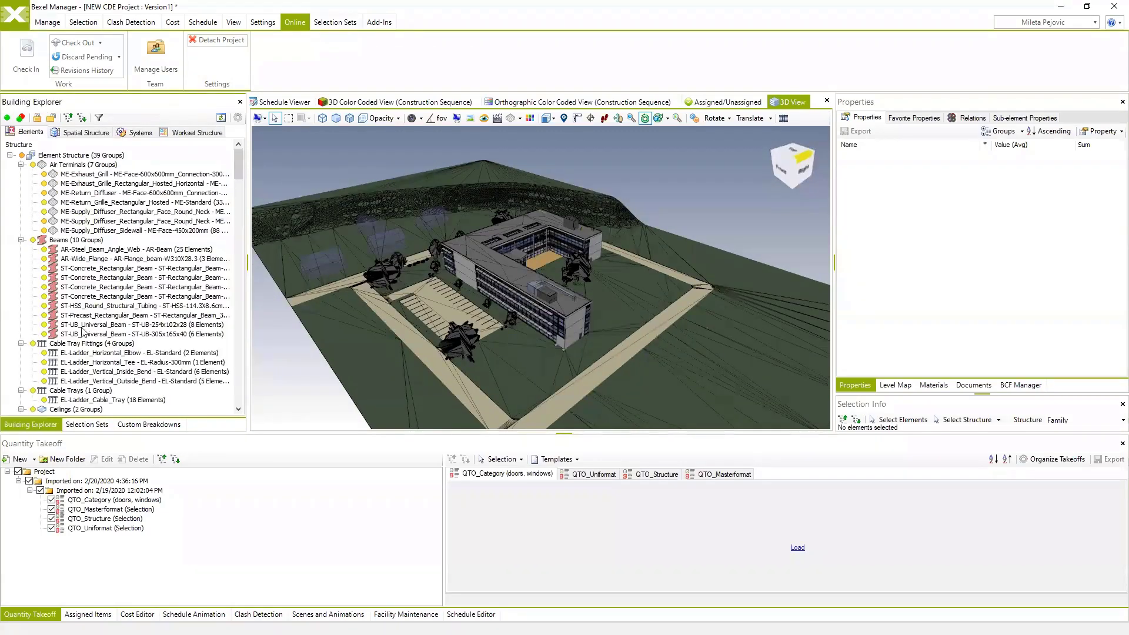
Select the whole Beams group in the element structure and isolate it in the 3D view.
{"action": "left_click", "coordinate": [59, 240]}
{"action": "left_click_drag", "start_coordinate": [517, 254], "coordinate": [602, 179]}
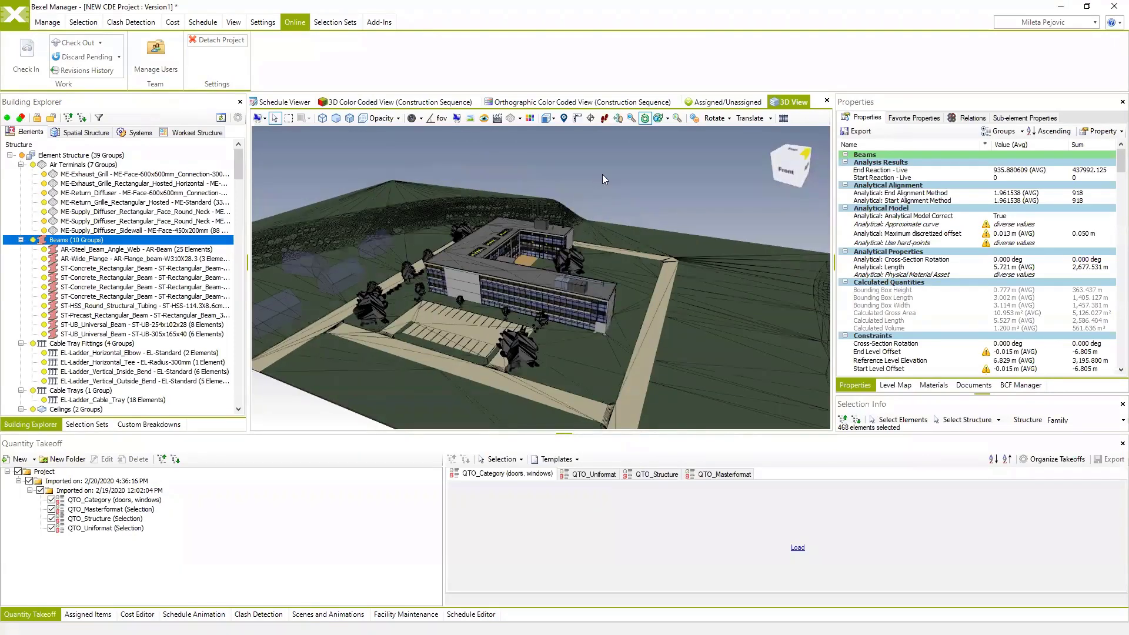
{"action": "right_click", "coordinate": [646, 227]}
{"action": "mouse_move", "coordinate": [696, 239]}
{"action": "left_click", "coordinate": [767, 241]}
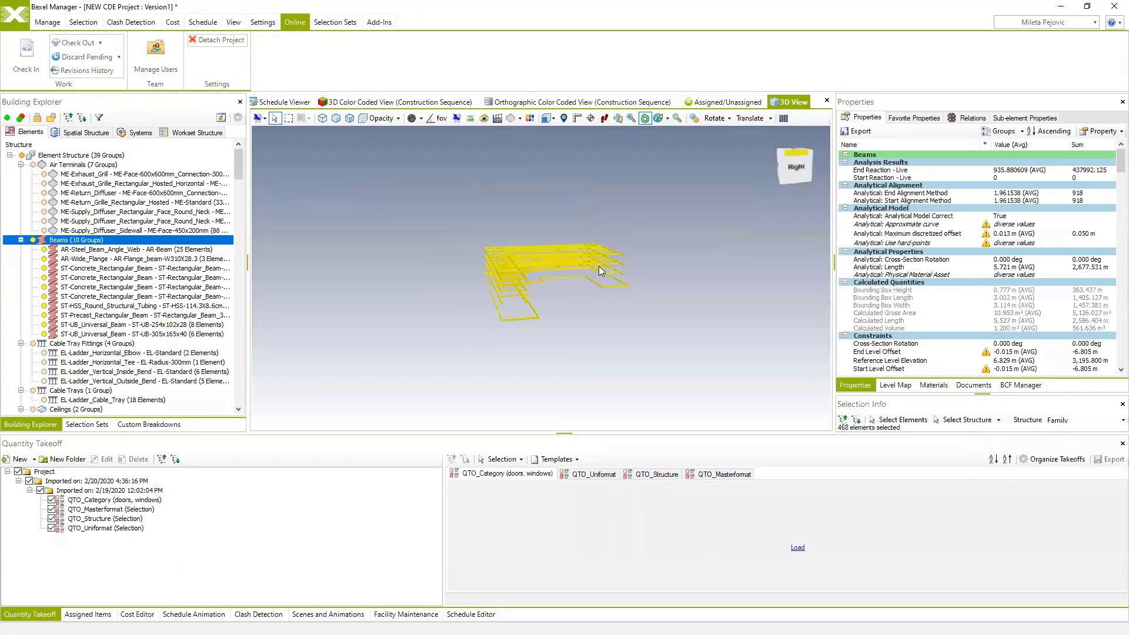
Create a new selection set named Beams from the selected beam elements.
{"action": "left_click", "coordinate": [87, 424]}
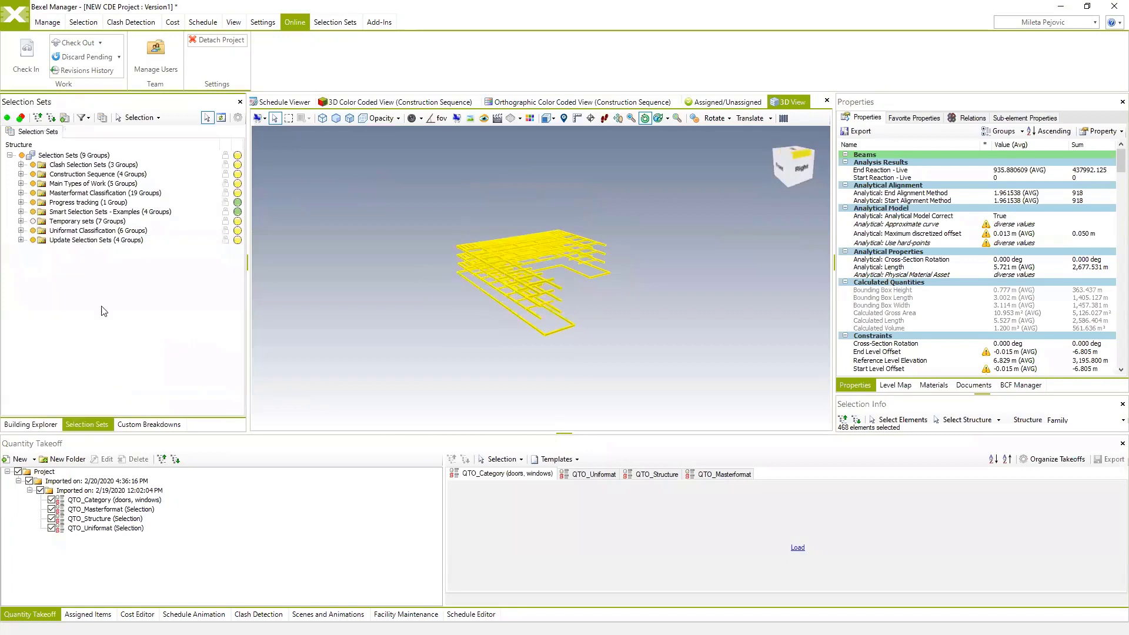
{"action": "right_click", "coordinate": [73, 293]}
{"action": "mouse_move", "coordinate": [146, 314]}
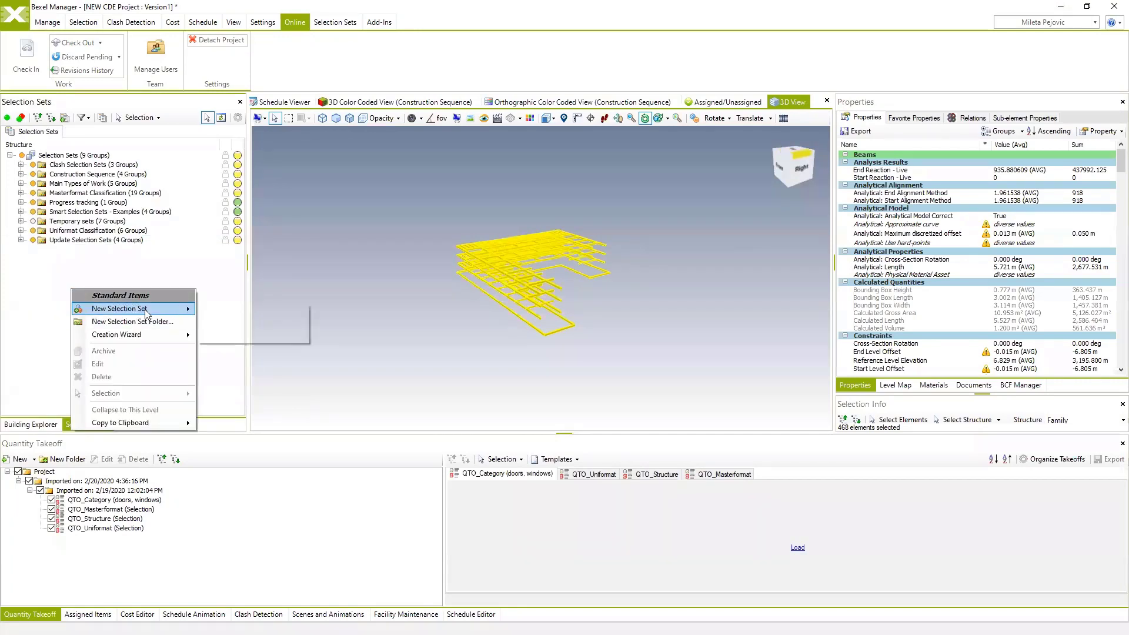
{"action": "left_click", "coordinate": [235, 310]}
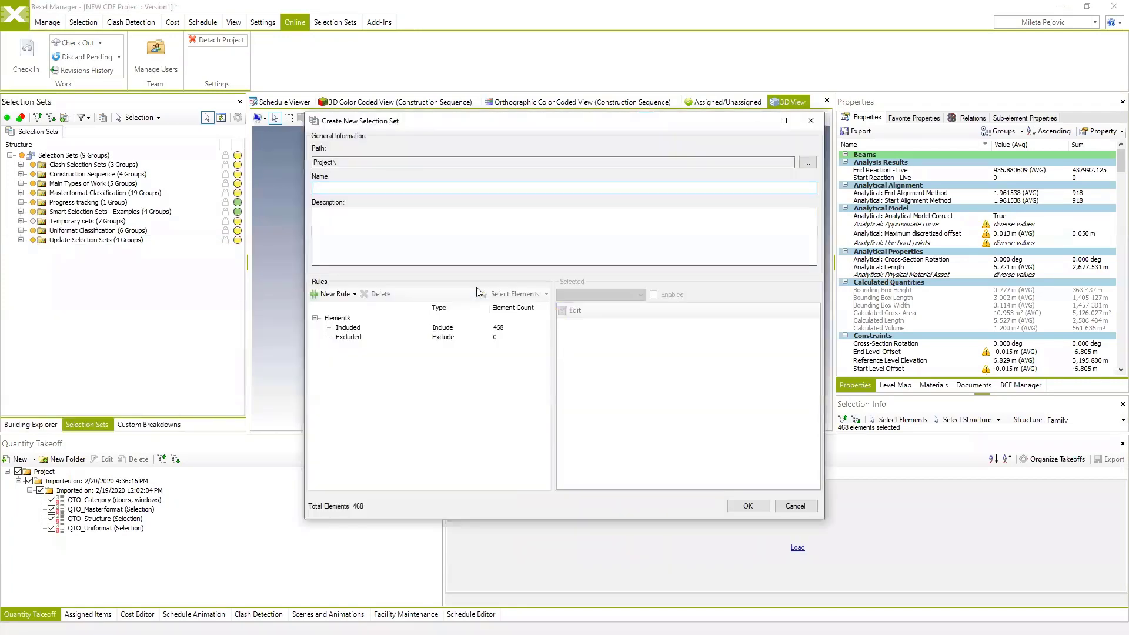
{"action": "left_click", "coordinate": [725, 509]}
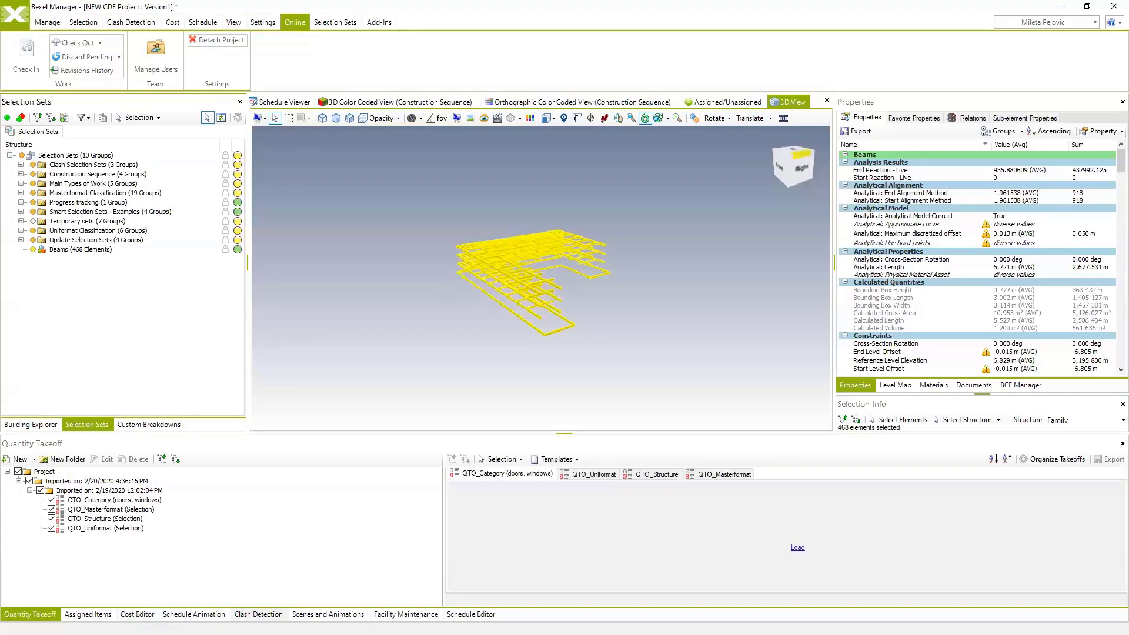
Start a new clash detection job and name it NEW CDlash.
{"action": "left_click", "coordinate": [259, 614]}
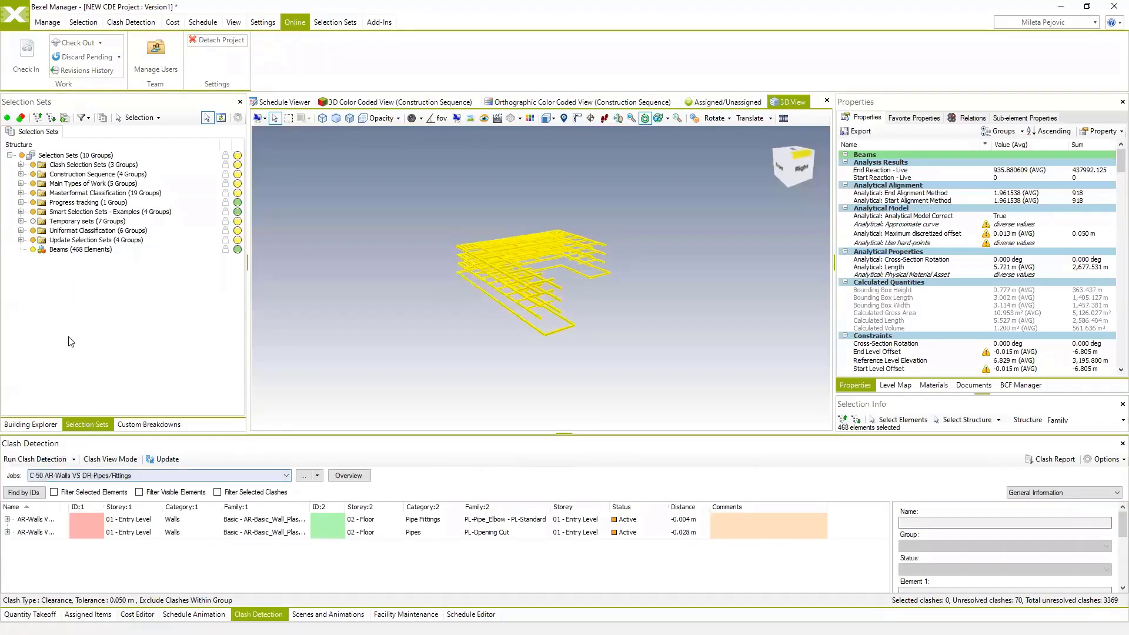
{"action": "left_click", "coordinate": [35, 459]}
{"action": "left_click", "coordinate": [352, 143]}
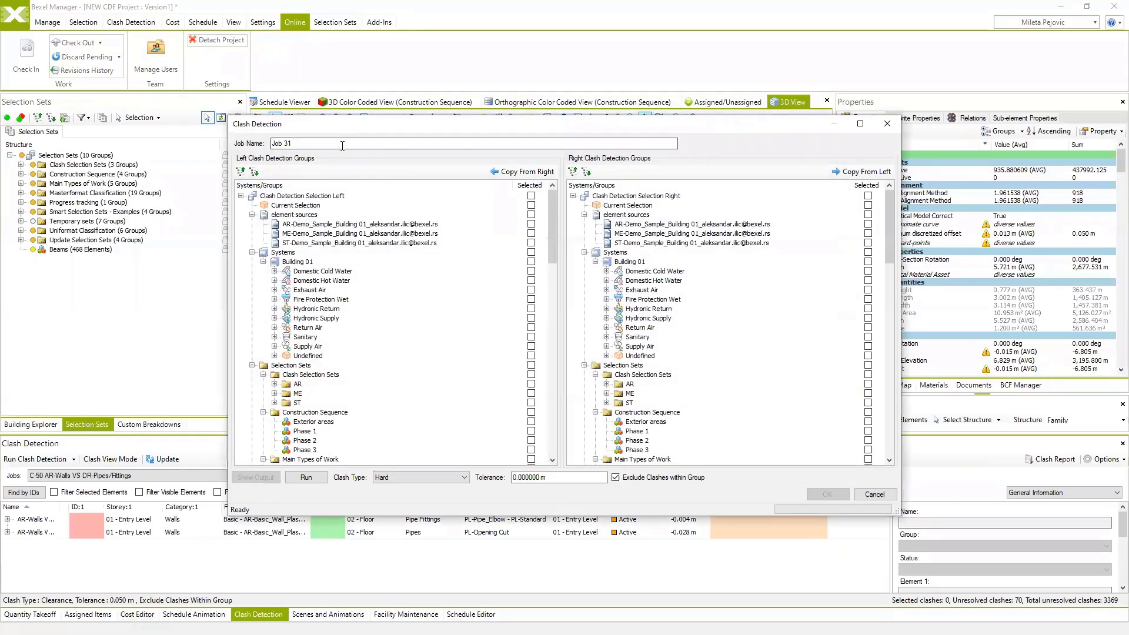
{"action": "type", "text": "NE"}
Include the Beams selection set in the first clash detection group.
{"action": "left_click_drag", "start_coordinate": [553, 227], "coordinate": [544, 438]}
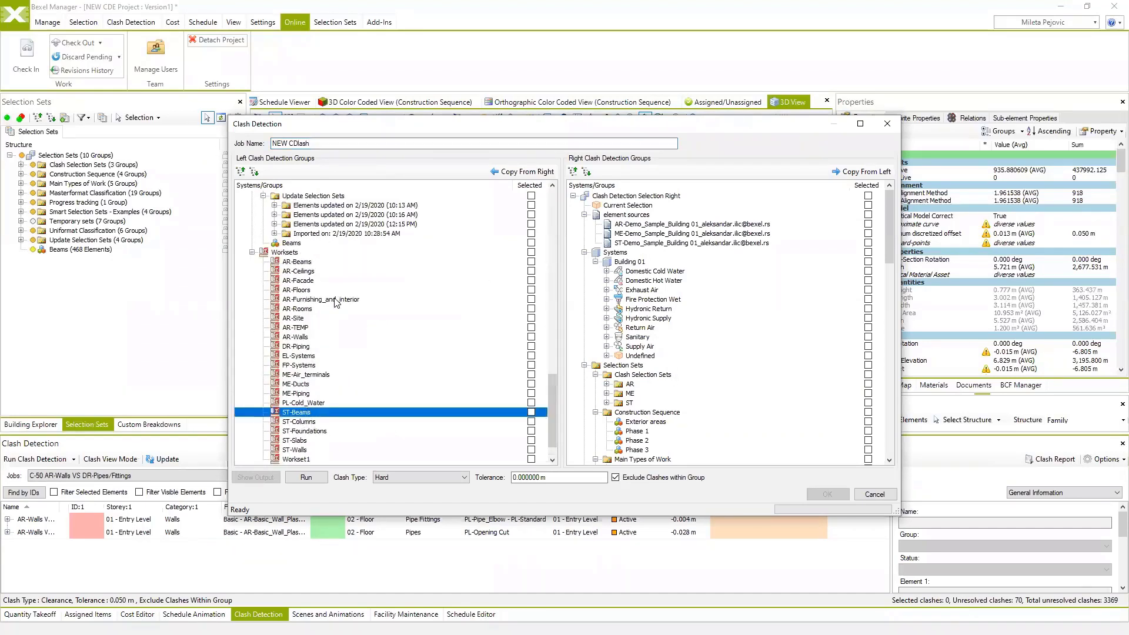
{"action": "scroll", "coordinate": [335, 306], "scroll_direction": "up", "scroll_amount": 12}
{"action": "scroll", "coordinate": [338, 301], "scroll_direction": "down", "scroll_amount": 8}
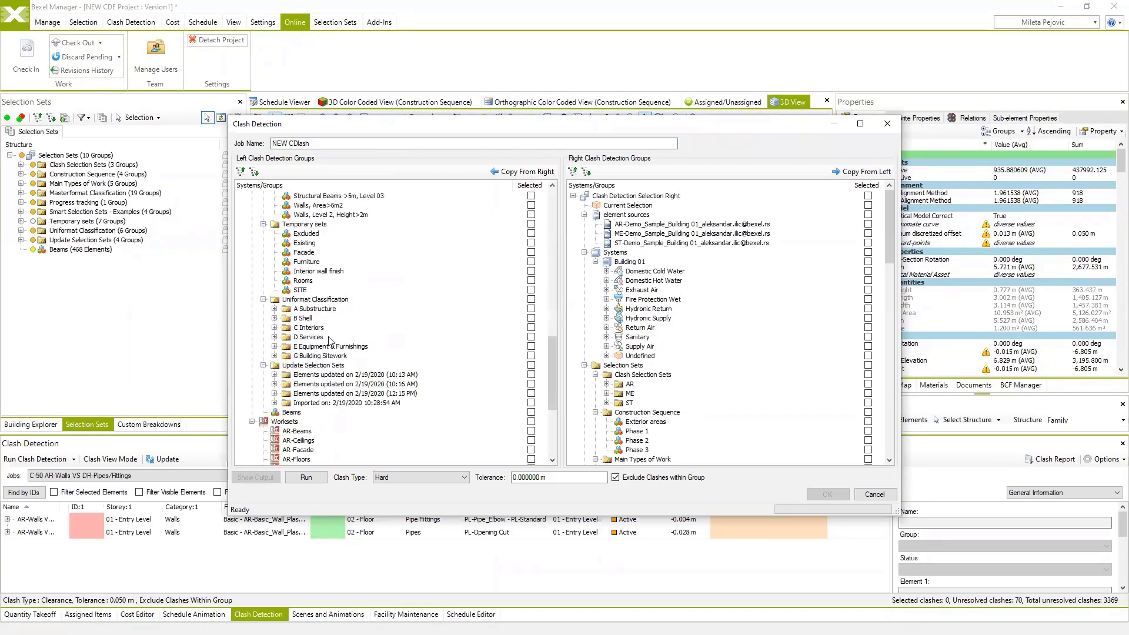
{"action": "left_click", "coordinate": [291, 413]}
{"action": "left_click", "coordinate": [532, 412]}
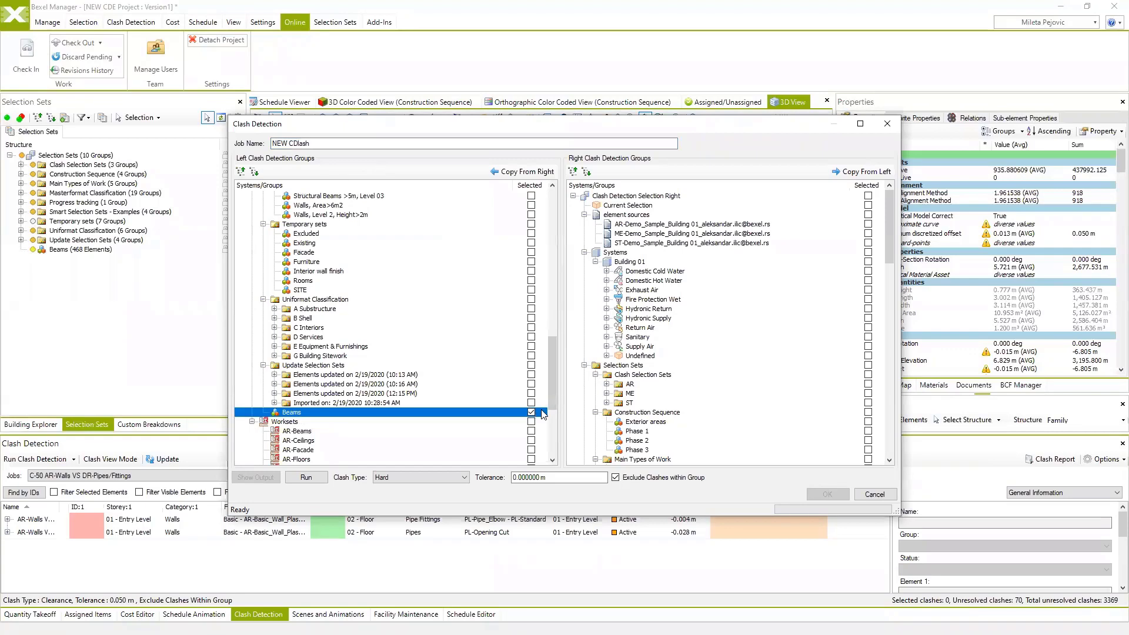
Include the ME-Ducts workset in the second clash detection group.
{"action": "scroll", "coordinate": [739, 383], "scroll_direction": "down", "scroll_amount": 15}
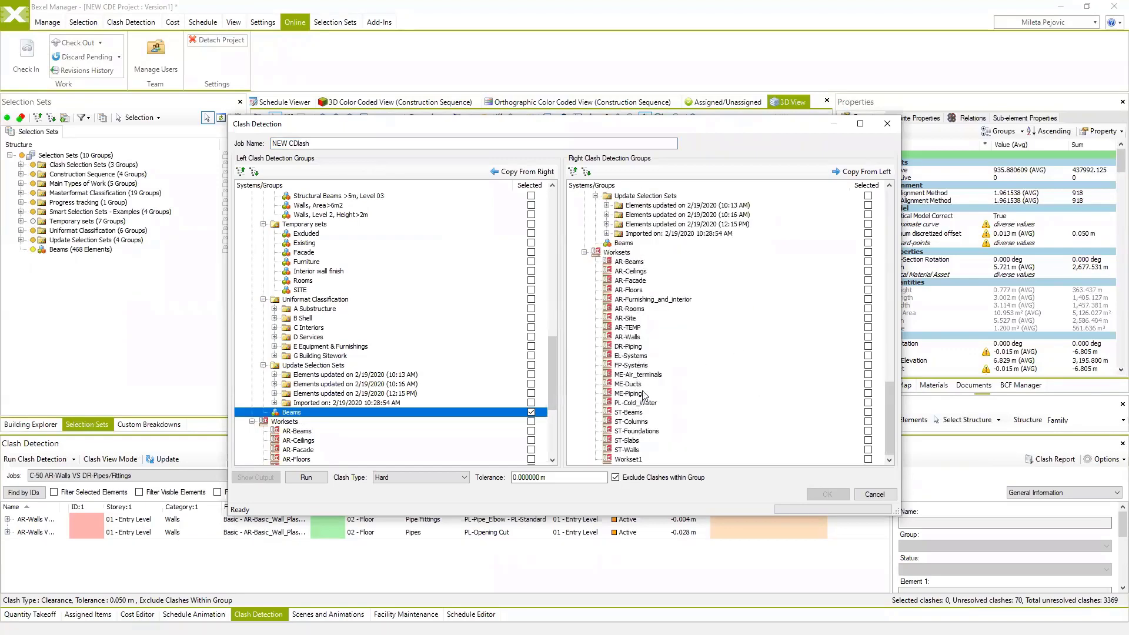
{"action": "left_click", "coordinate": [635, 367]}
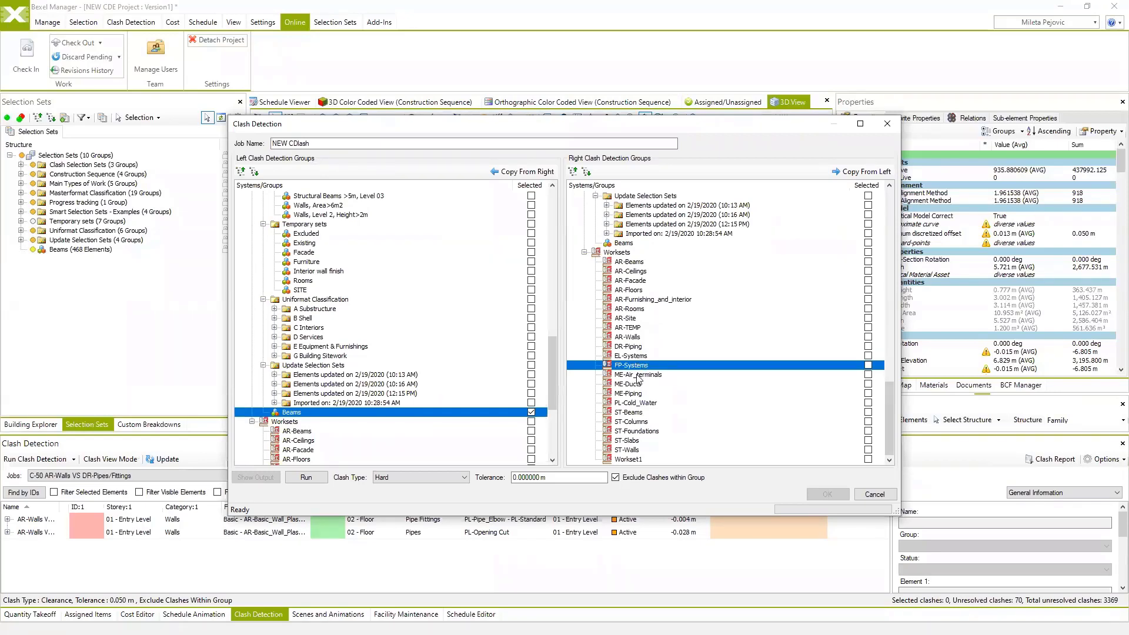
{"action": "left_click", "coordinate": [636, 384]}
{"action": "left_click", "coordinate": [868, 384]}
Run the hard clash analysis between the beams and ducts, and keep the job with its results.
{"action": "left_click", "coordinate": [305, 476]}
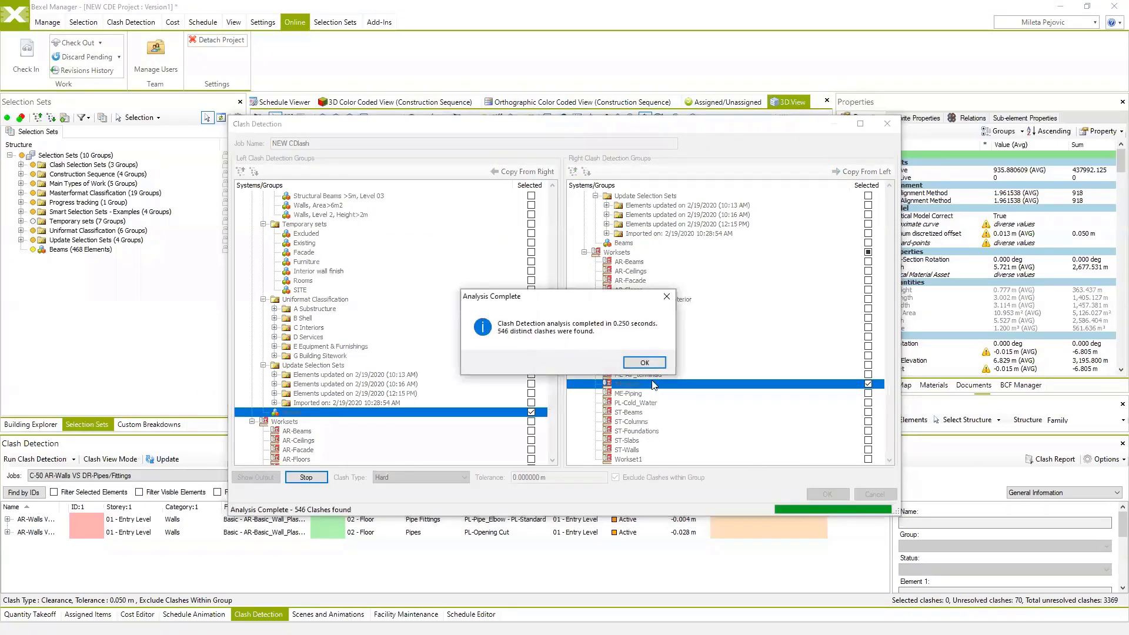
{"action": "left_click", "coordinate": [645, 362]}
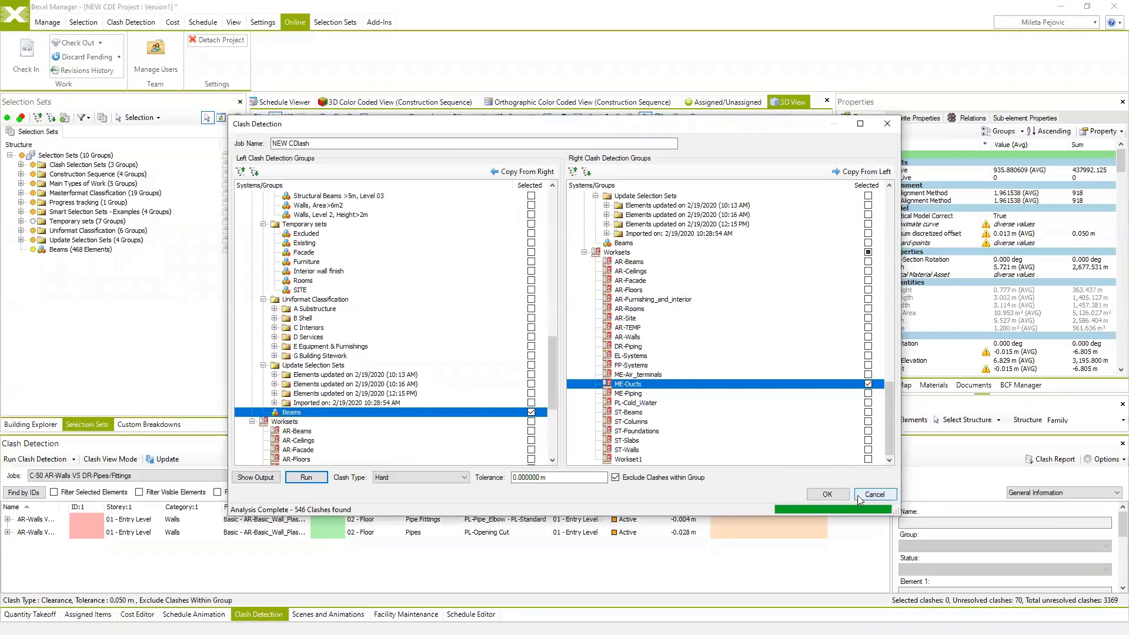
{"action": "left_click", "coordinate": [833, 495]}
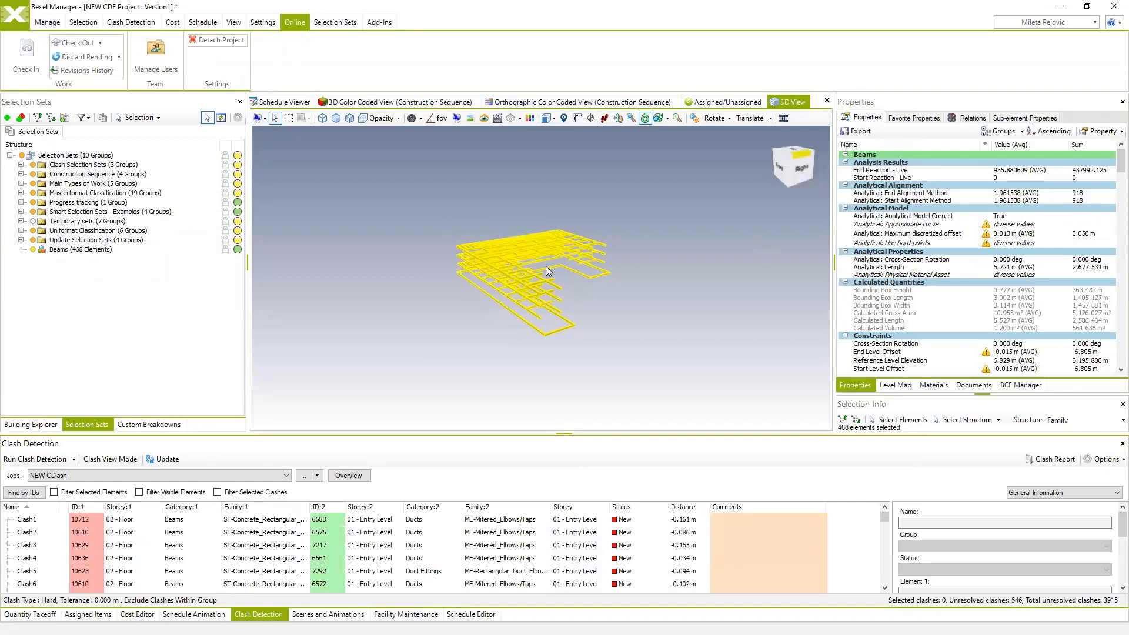
{"action": "left_click_drag", "start_coordinate": [546, 271], "coordinate": [588, 326]}
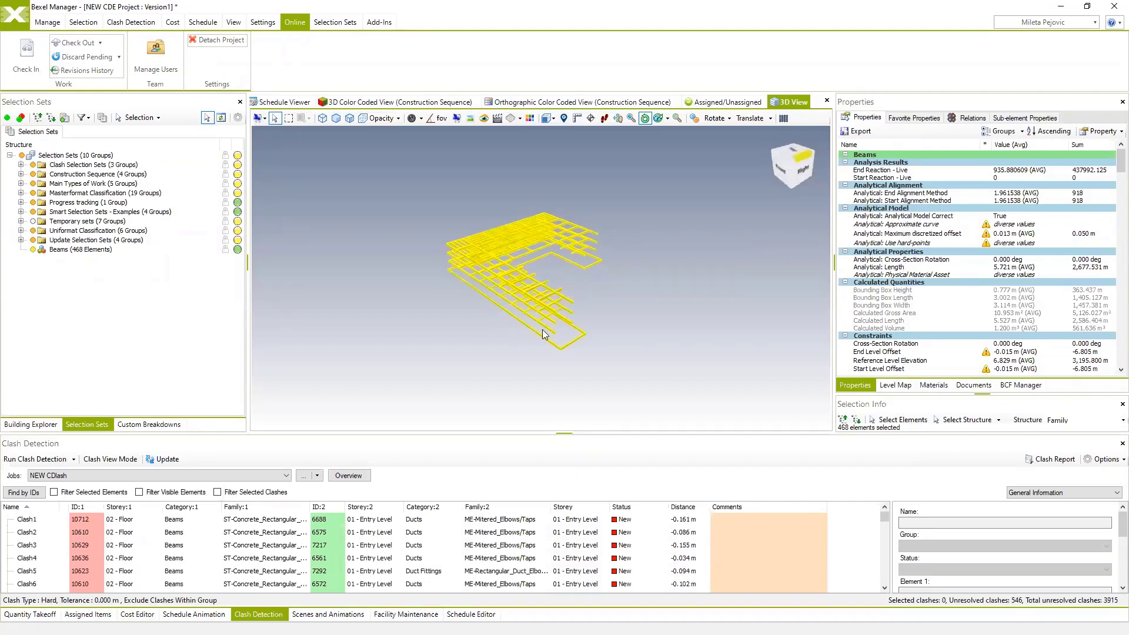
{"action": "mouse_move", "coordinate": [542, 330]}
{"action": "left_mouse_down"}
{"action": "mouse_move", "coordinate": [585, 294]}
{"action": "mouse_move", "coordinate": [550, 270]}
{"action": "mouse_move", "coordinate": [508, 303]}
{"action": "mouse_move", "coordinate": [518, 320]}
{"action": "mouse_move", "coordinate": [546, 312]}
{"action": "left_mouse_up"}
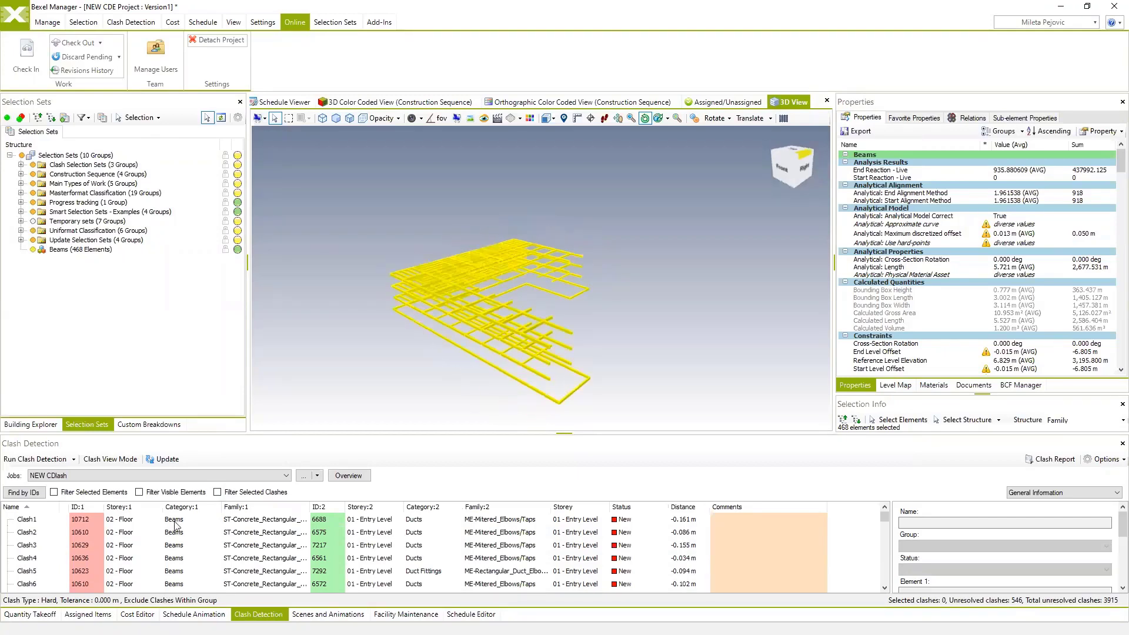
{"action": "left_click_drag", "start_coordinate": [559, 361], "coordinate": [398, 274]}
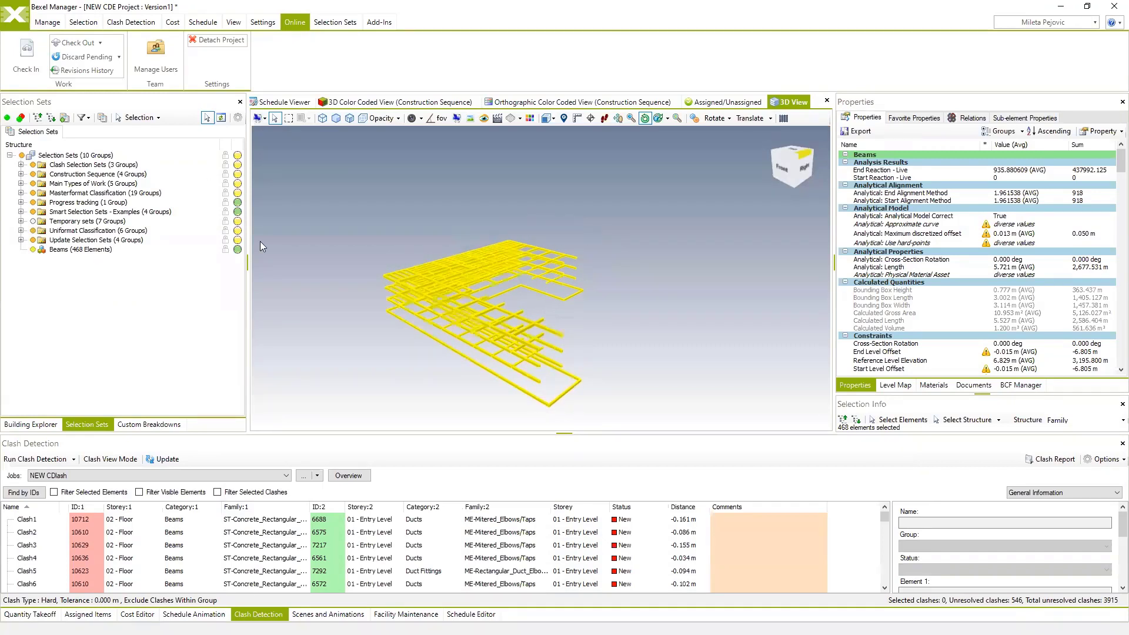
Check in the online project, saving the pending changes first, with the description "Selection set and new clash".
{"action": "left_click", "coordinate": [27, 56]}
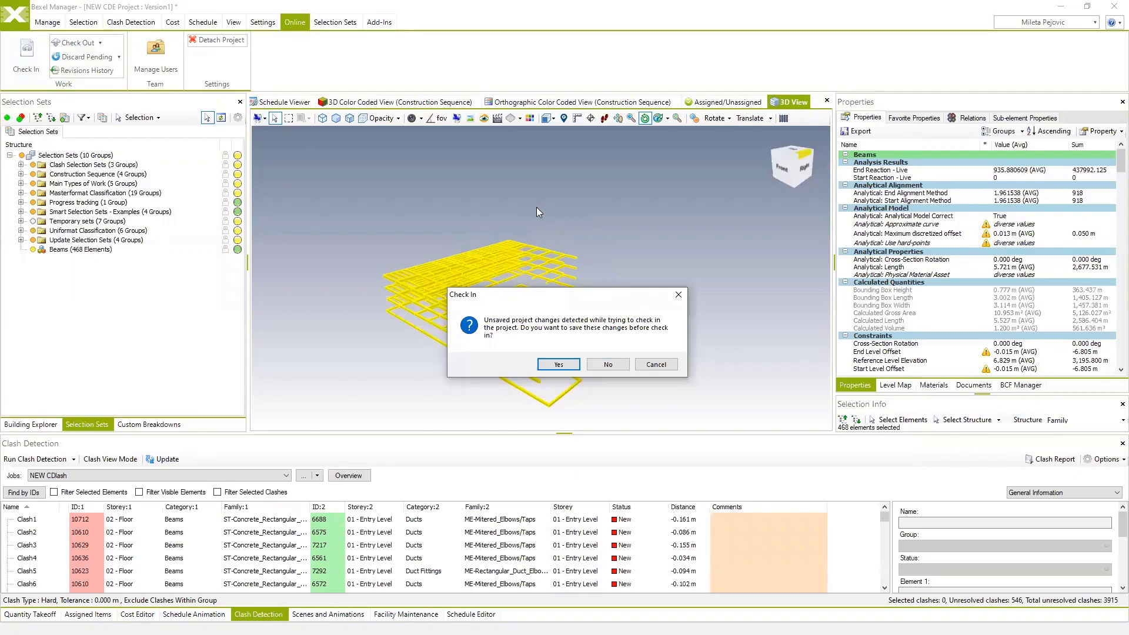
{"action": "left_click", "coordinate": [564, 365]}
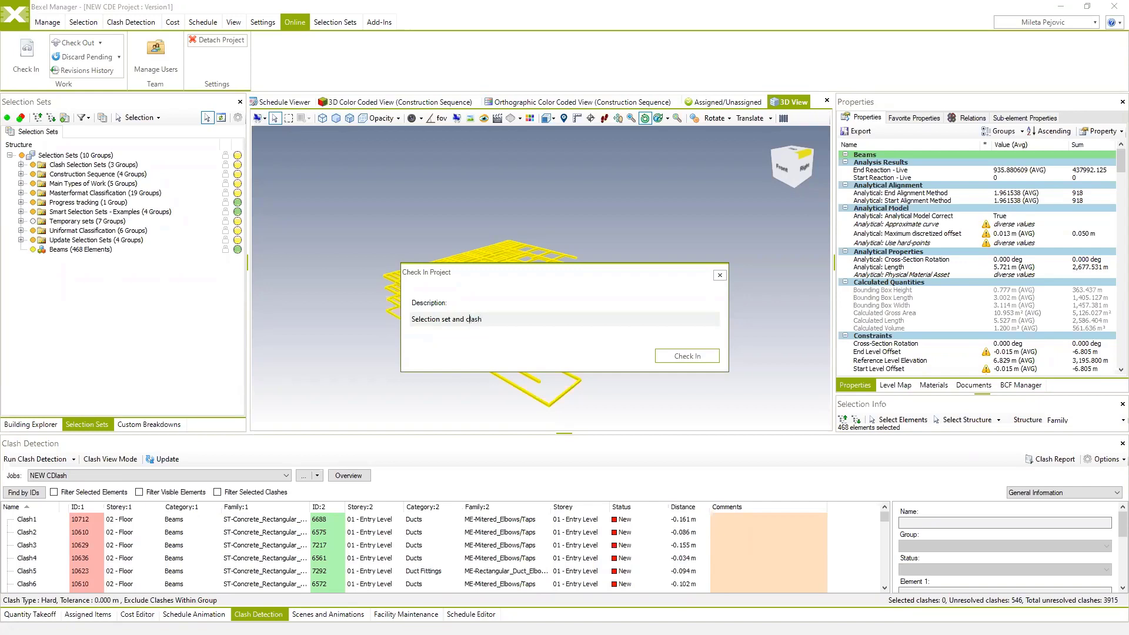
{"action": "type", "text": "new"}
{"action": "left_click", "coordinate": [694, 356]}
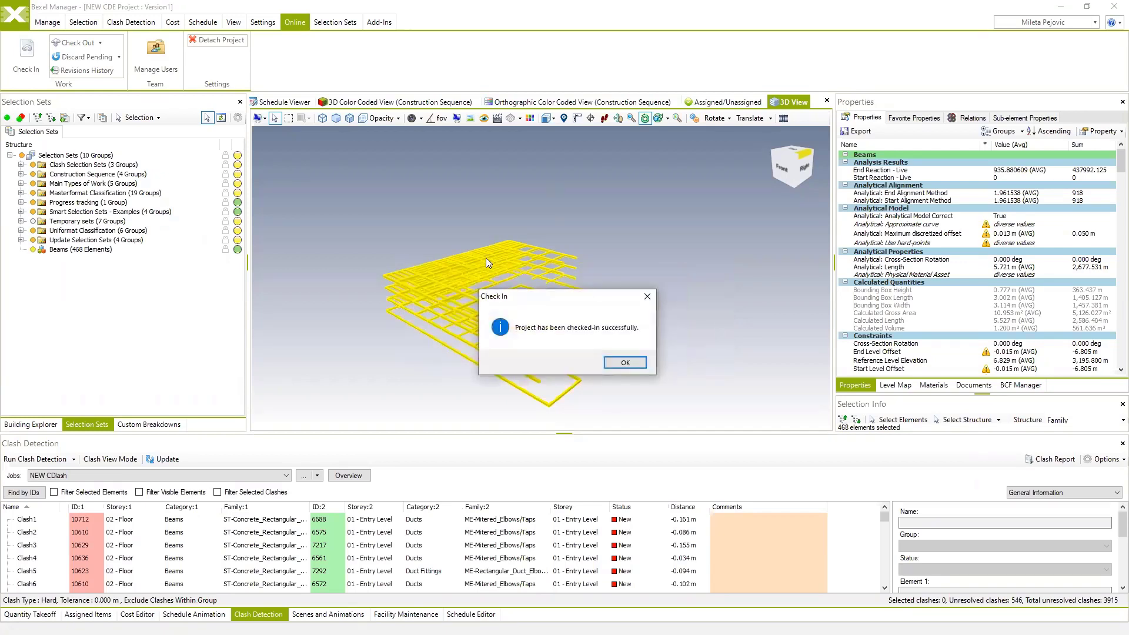
{"action": "left_click", "coordinate": [625, 361]}
{"action": "left_click_drag", "start_coordinate": [481, 254], "coordinate": [438, 265]}
Show the online projects, expand NEW CDE Project and examine its Selection set and new clash and Initial revision entries.
{"action": "left_click", "coordinate": [23, 19]}
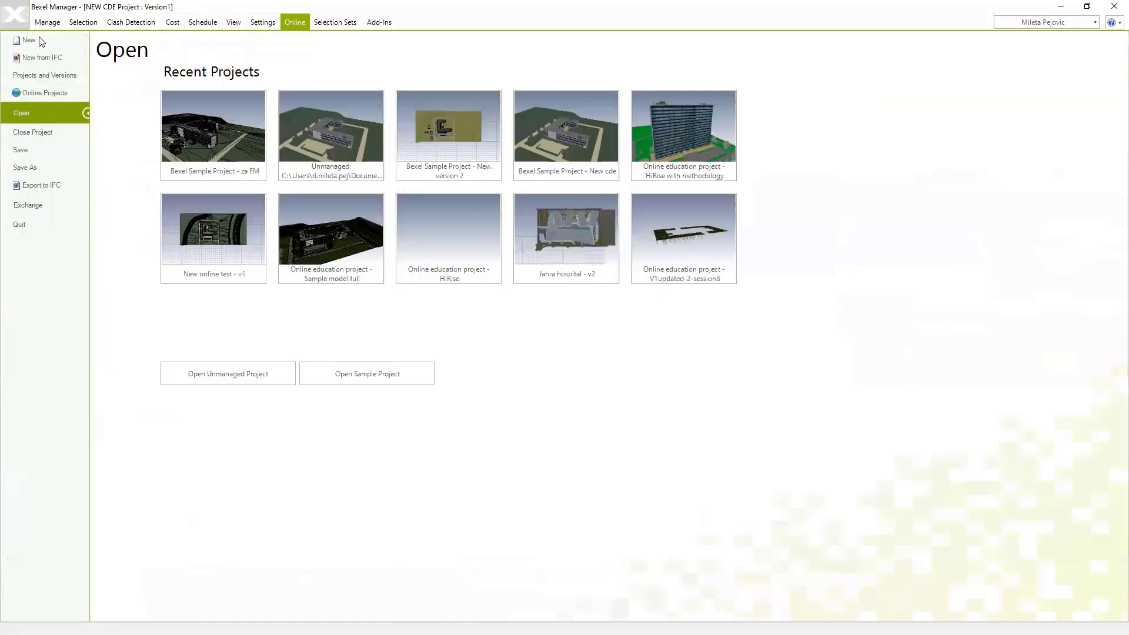
{"action": "left_click", "coordinate": [50, 96]}
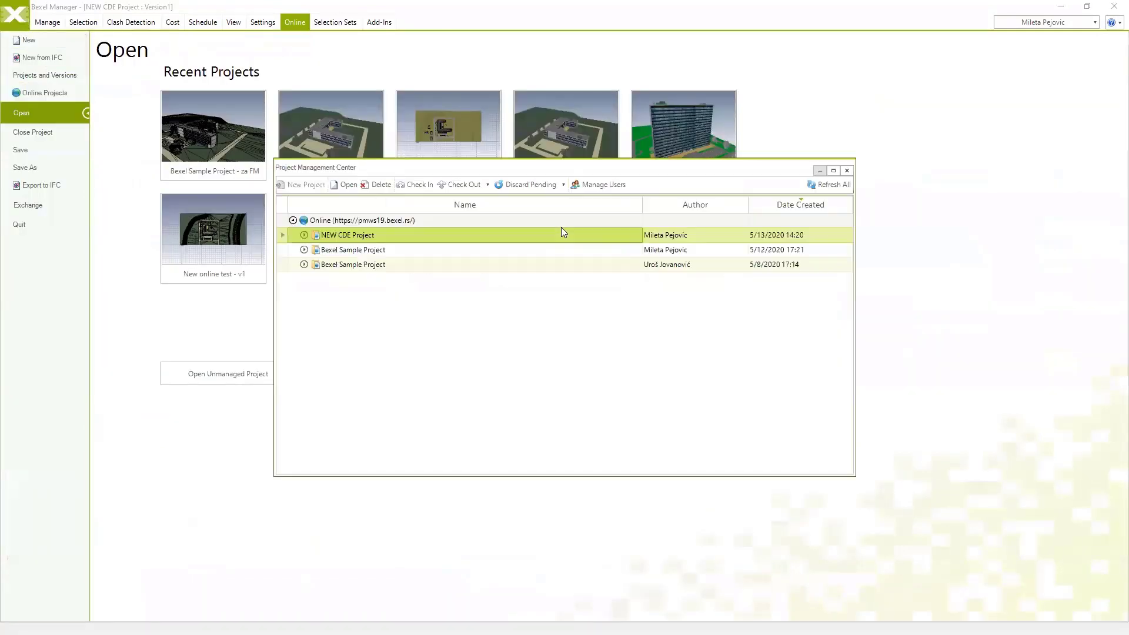
{"action": "left_click", "coordinate": [303, 235]}
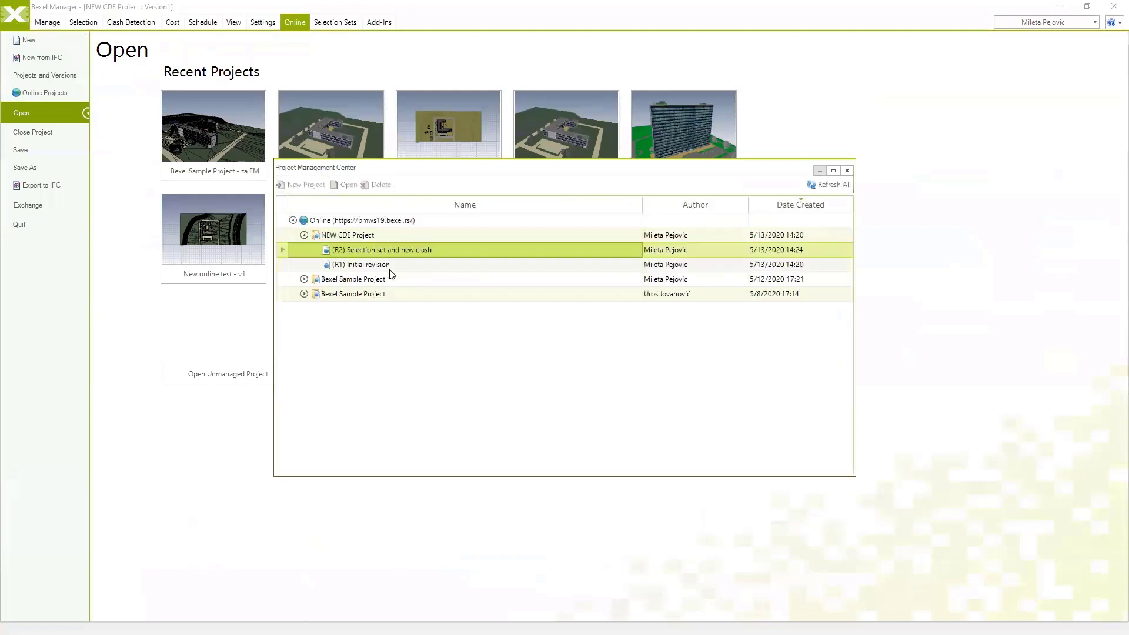
{"action": "left_click", "coordinate": [375, 266]}
{"action": "left_click", "coordinate": [424, 252]}
{"action": "left_click", "coordinate": [348, 265]}
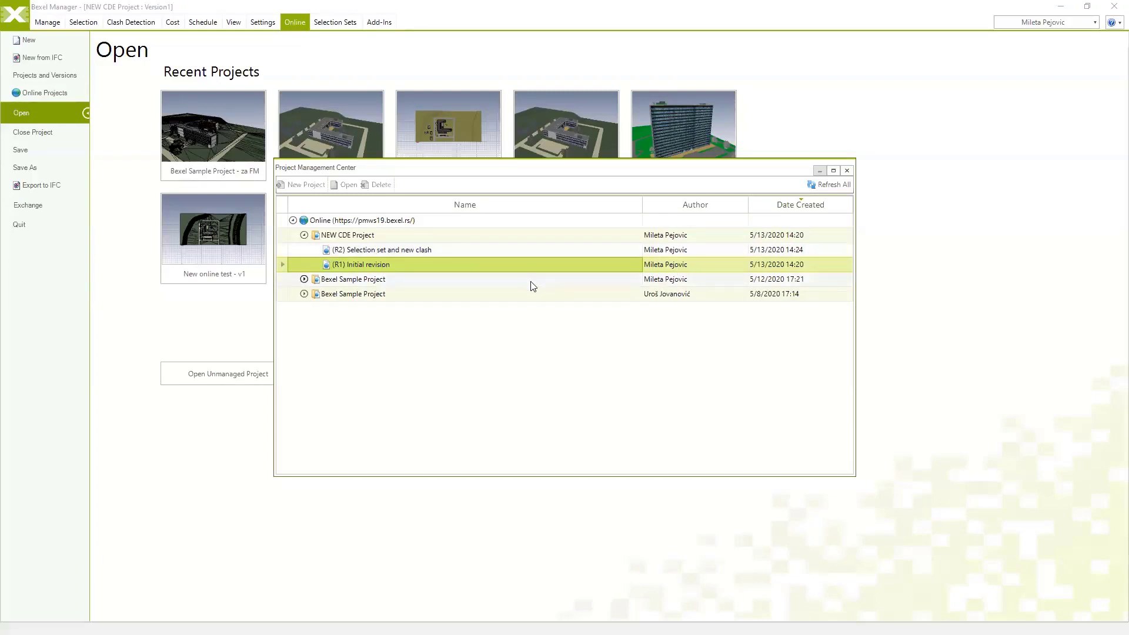
Expand both Bexel Sample Project entries and compare their revisions with those of NEW CDE Project.
{"action": "left_click", "coordinate": [304, 279]}
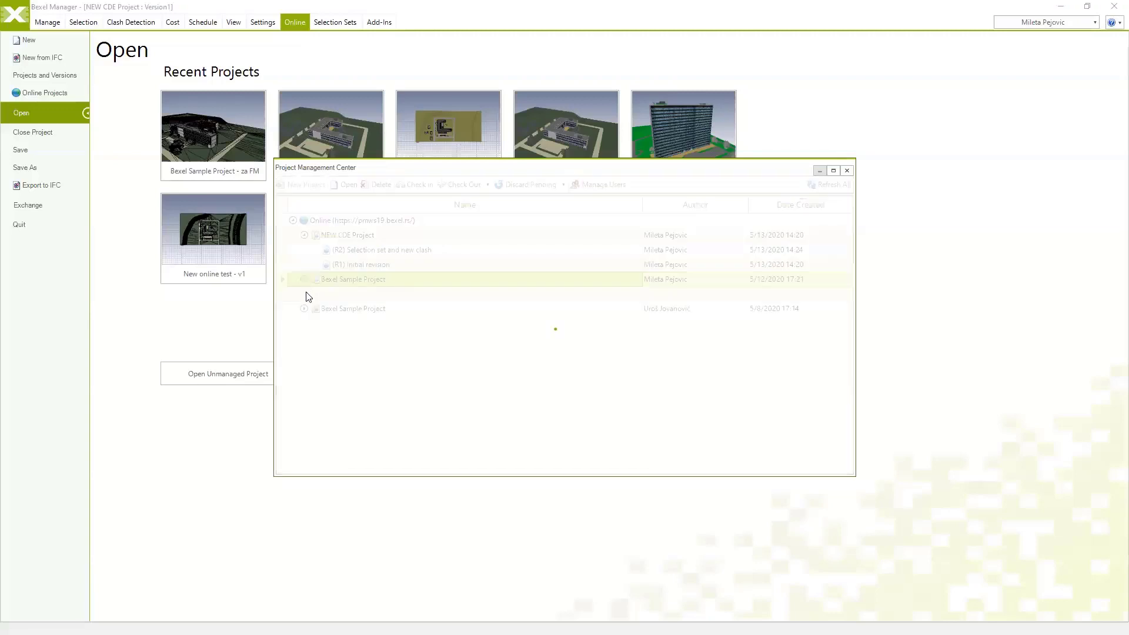
{"action": "left_click", "coordinate": [304, 338]}
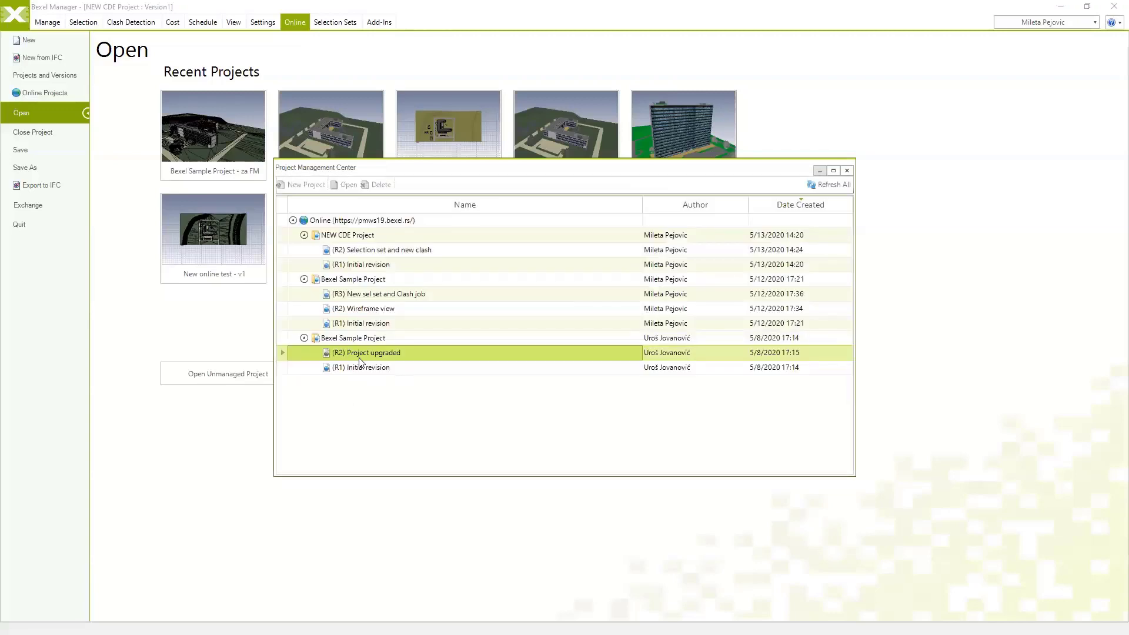
{"action": "left_click", "coordinate": [381, 313]}
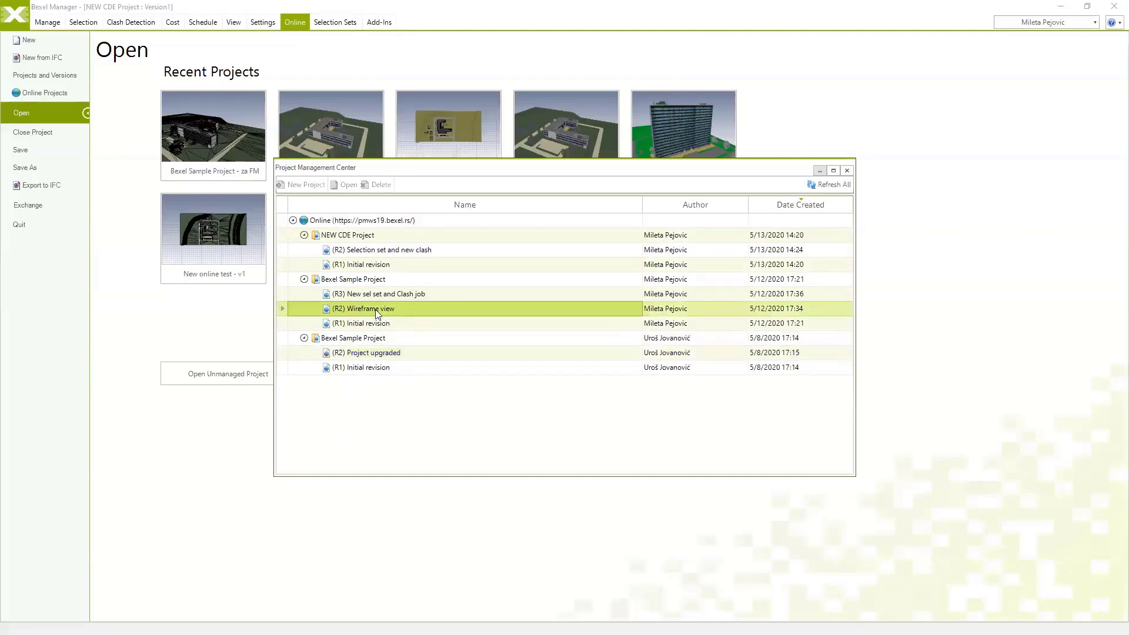
{"action": "left_click", "coordinate": [377, 265]}
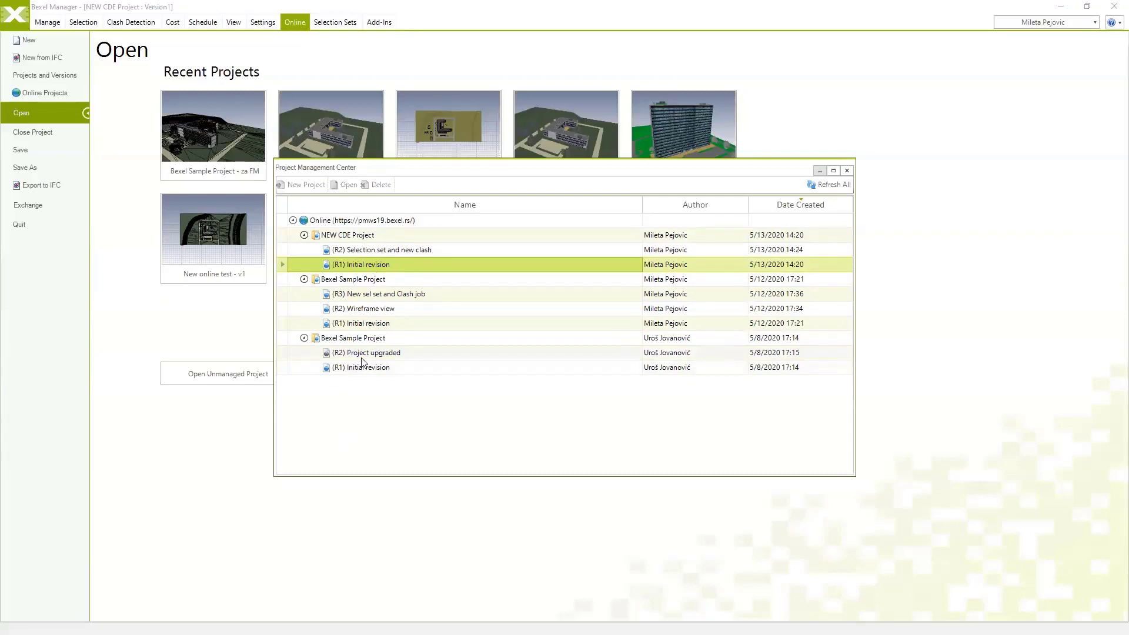
{"action": "left_click", "coordinate": [366, 326]}
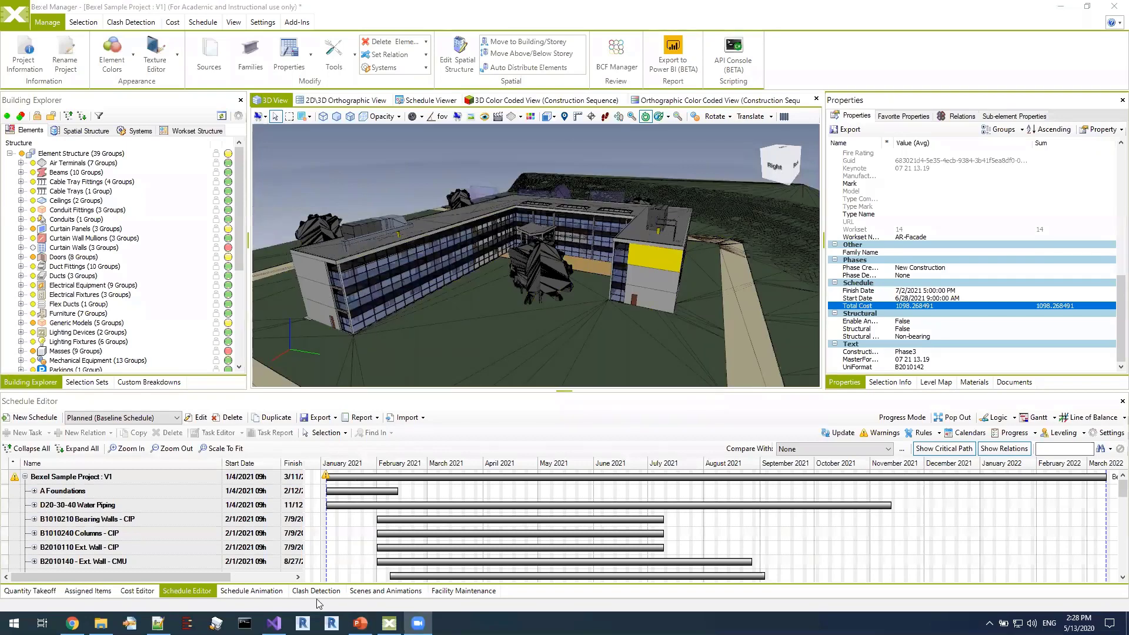
Switch to the Bexel Manager API - Webinar presentation in PowerPoint.
{"action": "key", "text": "alt+Tab"}
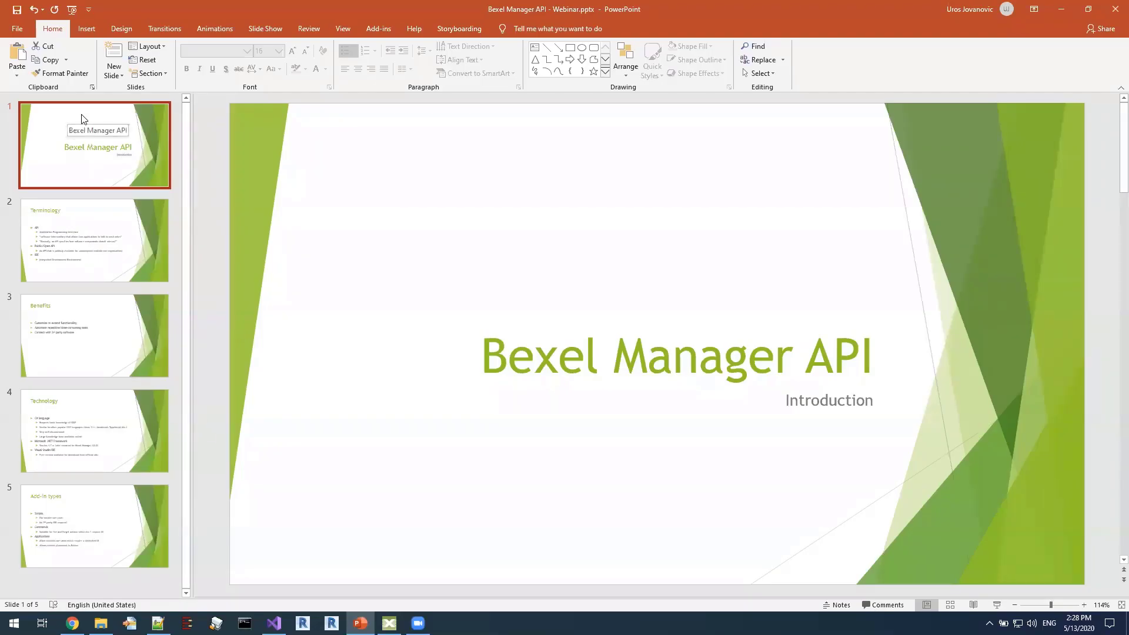